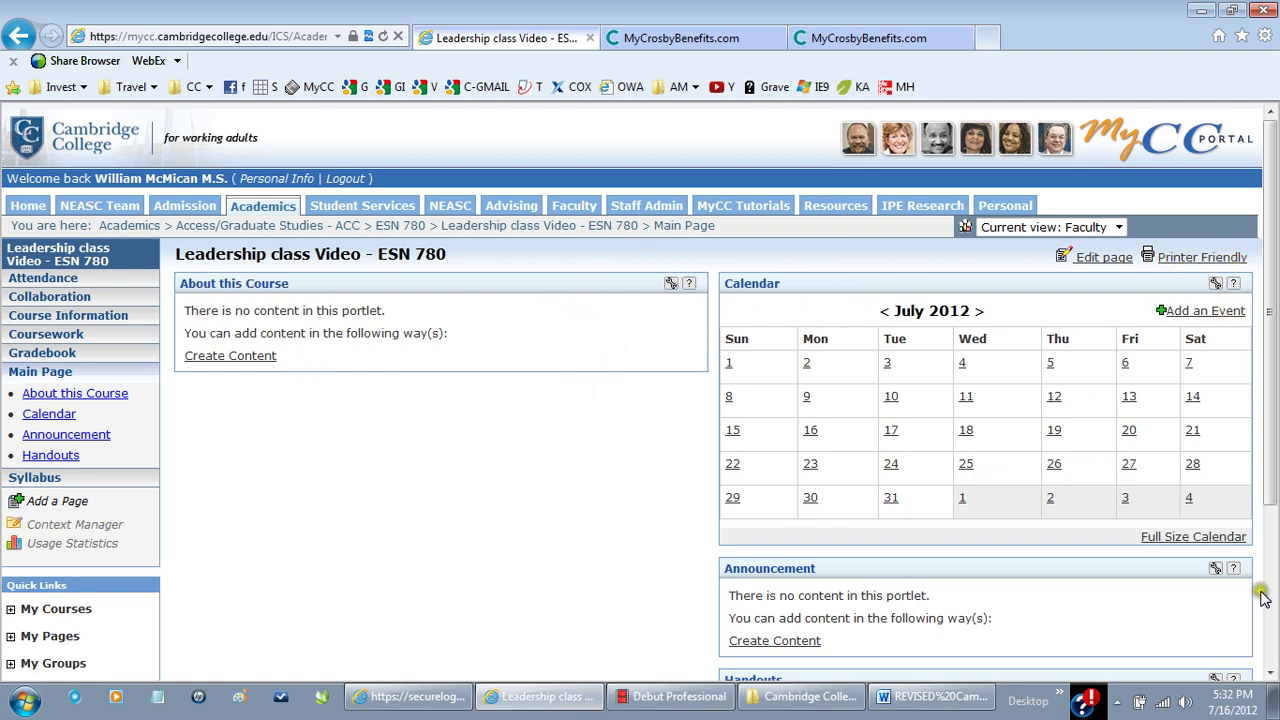
- Delete the Calendar and Announcement portlets from the course's Main Page
{"action": "scroll", "coordinate": [1266, 563], "scroll_direction": "down", "scroll_amount": 2}
{"action": "left_click_drag", "start_coordinate": [1266, 617], "coordinate": [1266, 429]}
{"action": "left_click", "coordinate": [1104, 260]}
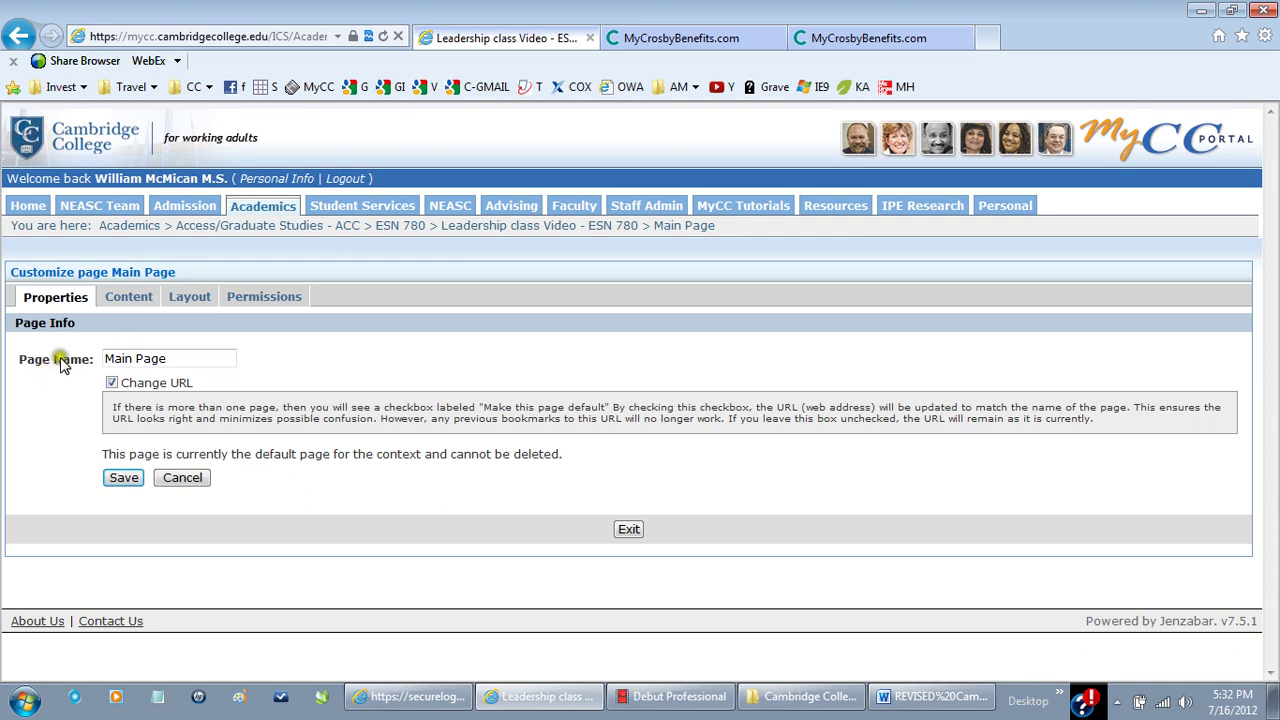
{"action": "left_click", "coordinate": [128, 301]}
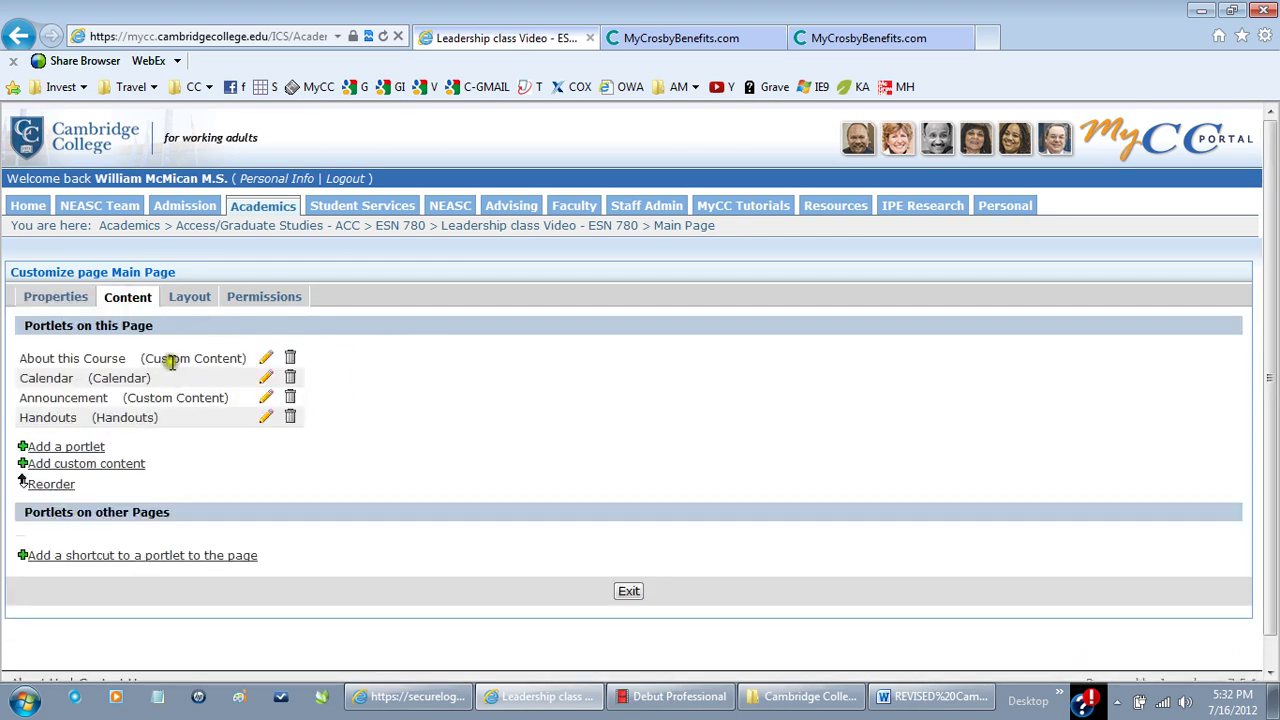
{"action": "left_click", "coordinate": [290, 377]}
{"action": "left_click", "coordinate": [705, 428]}
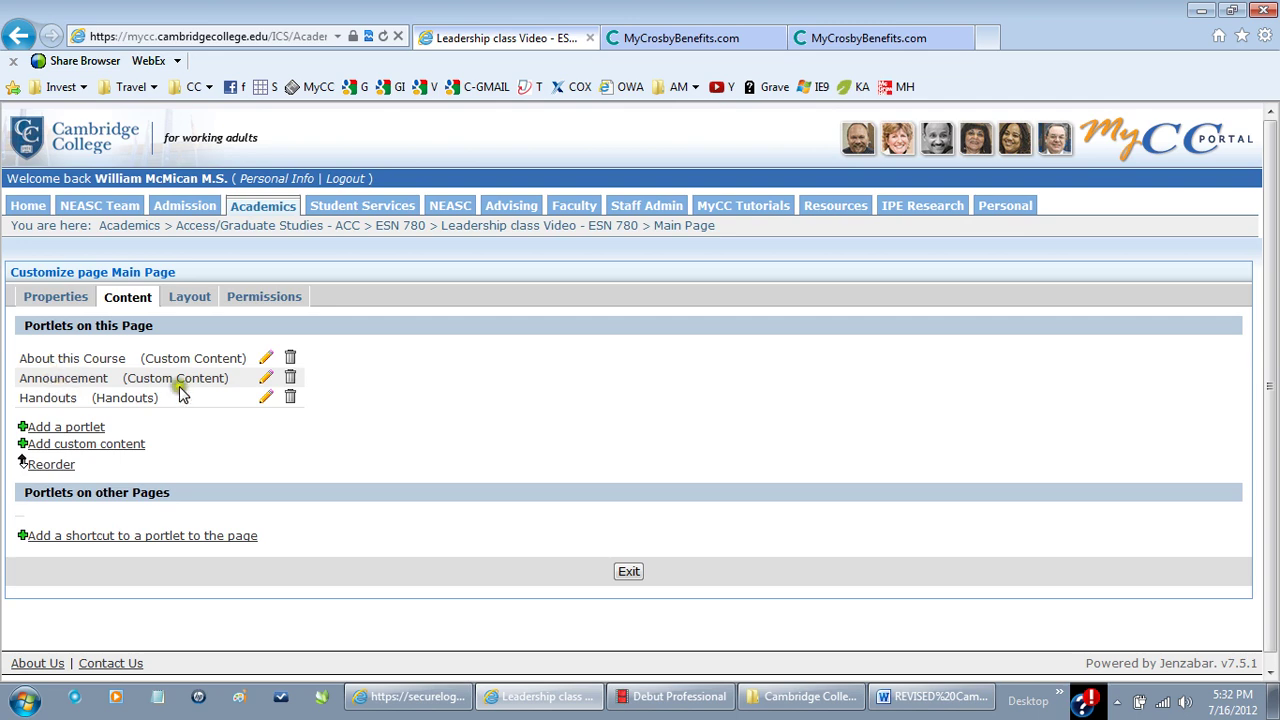
{"action": "left_click", "coordinate": [290, 377]}
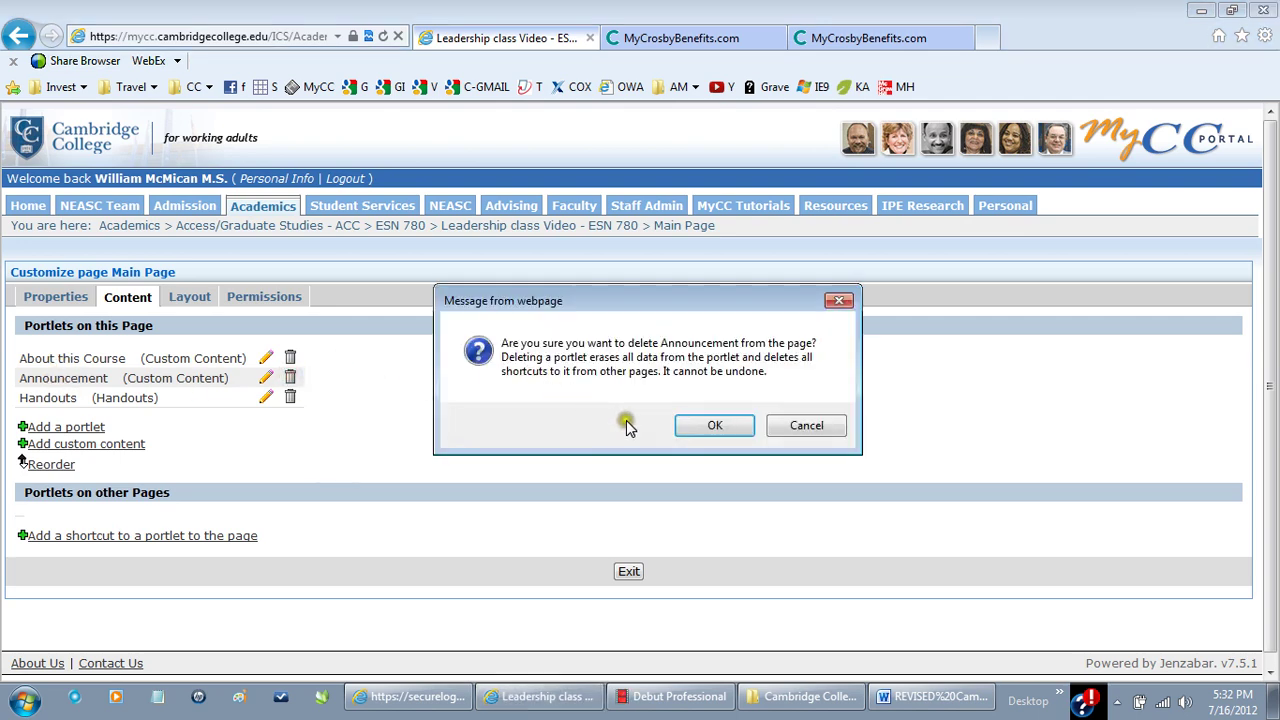
{"action": "left_click", "coordinate": [714, 426]}
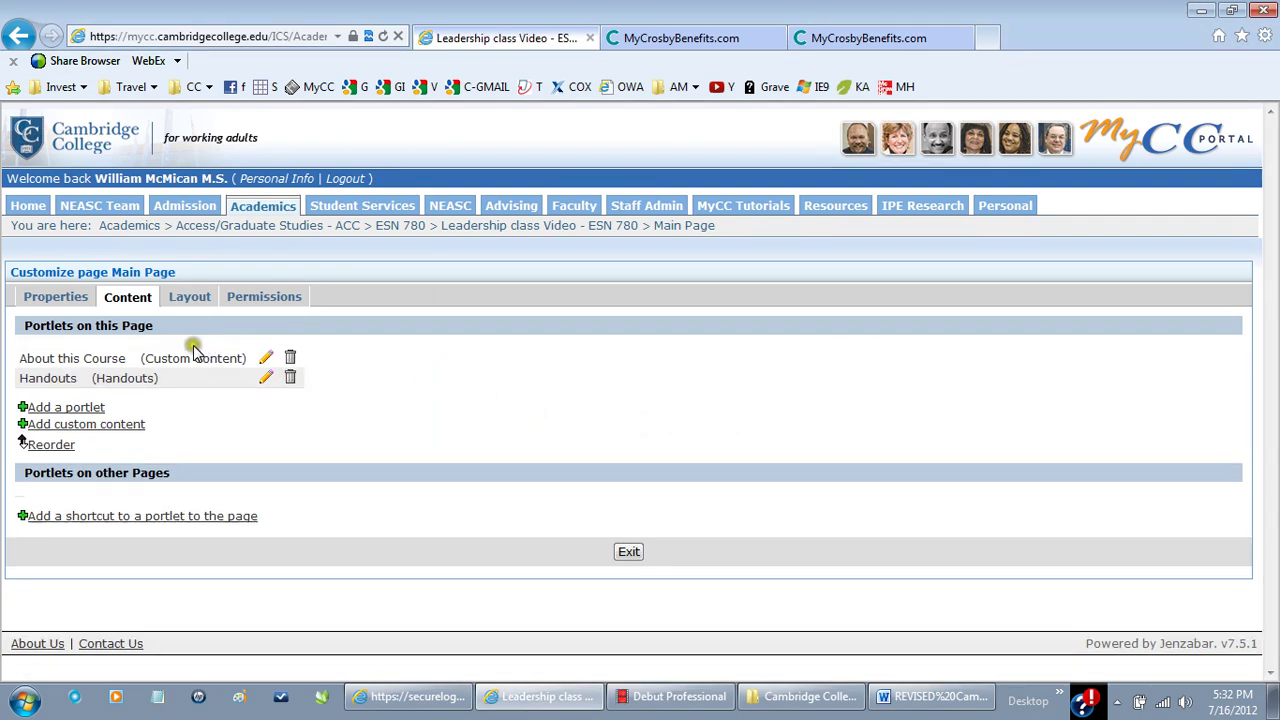
- Rename the About this Course portlet as Announcements
{"action": "left_click", "coordinate": [265, 358]}
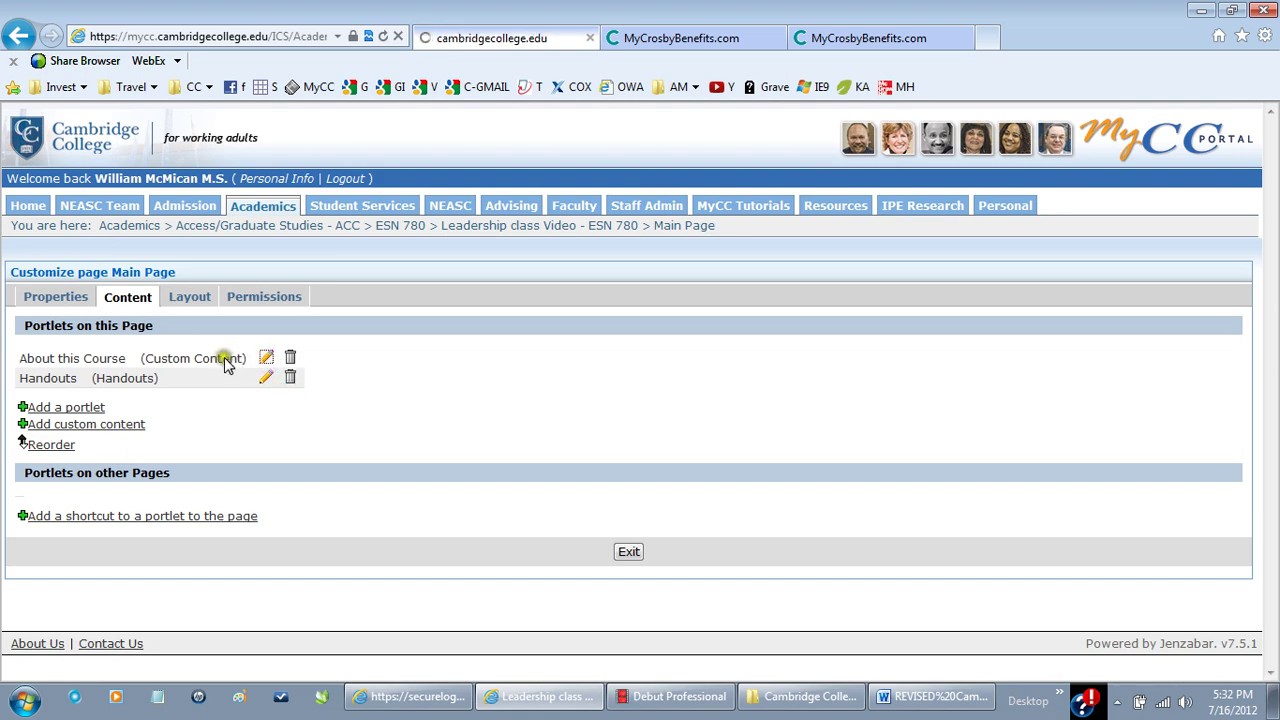
{"action": "triple_click", "coordinate": [97, 360]}
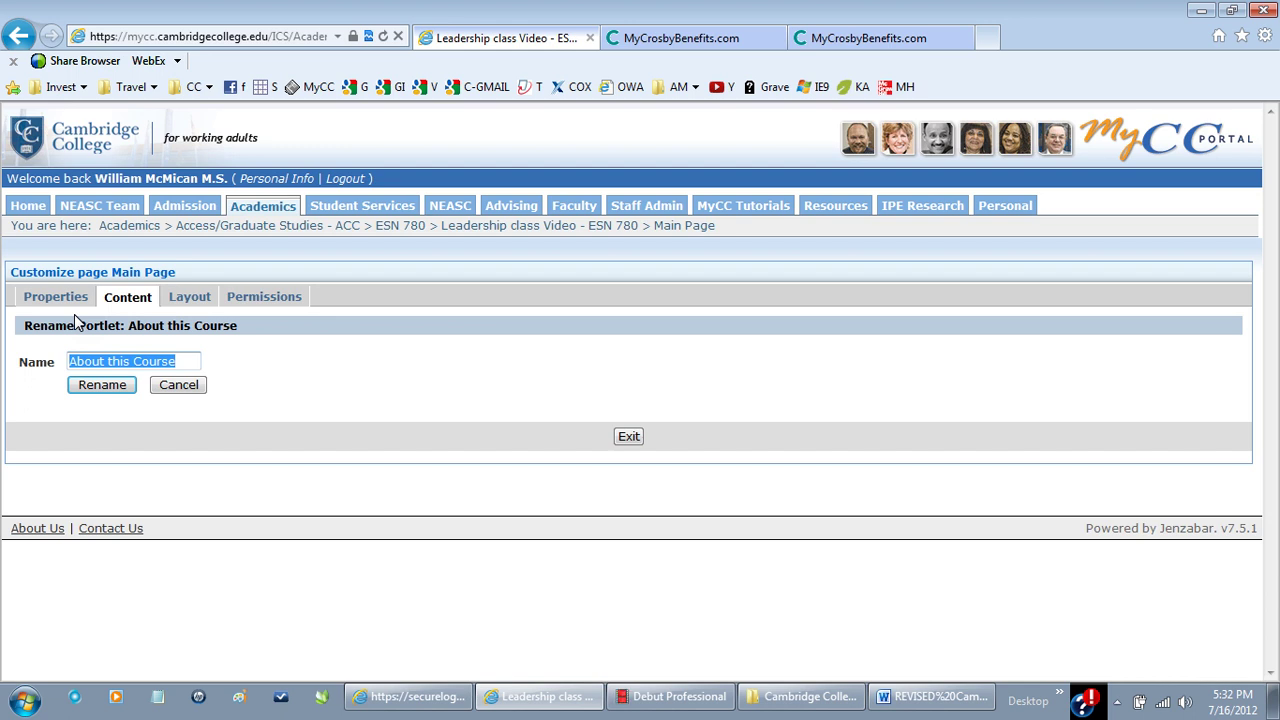
{"action": "type", "text": "Ann"}
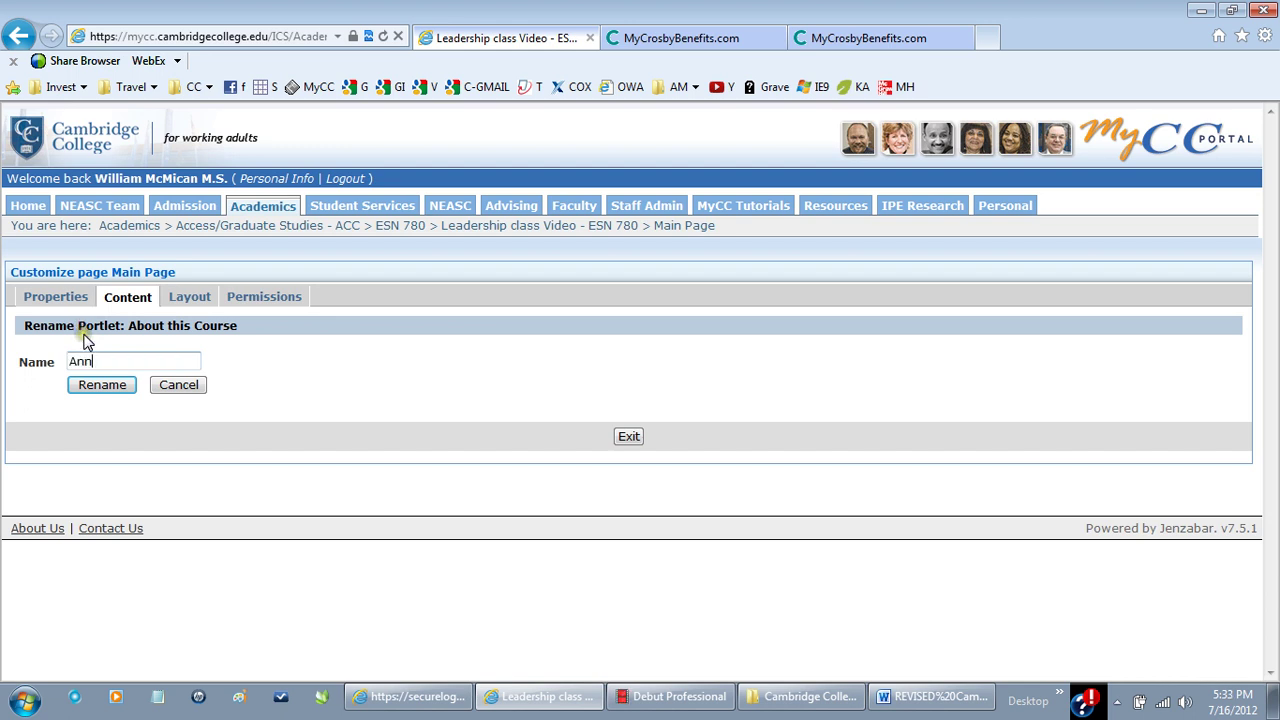
{"action": "type", "text": "ouncement"}
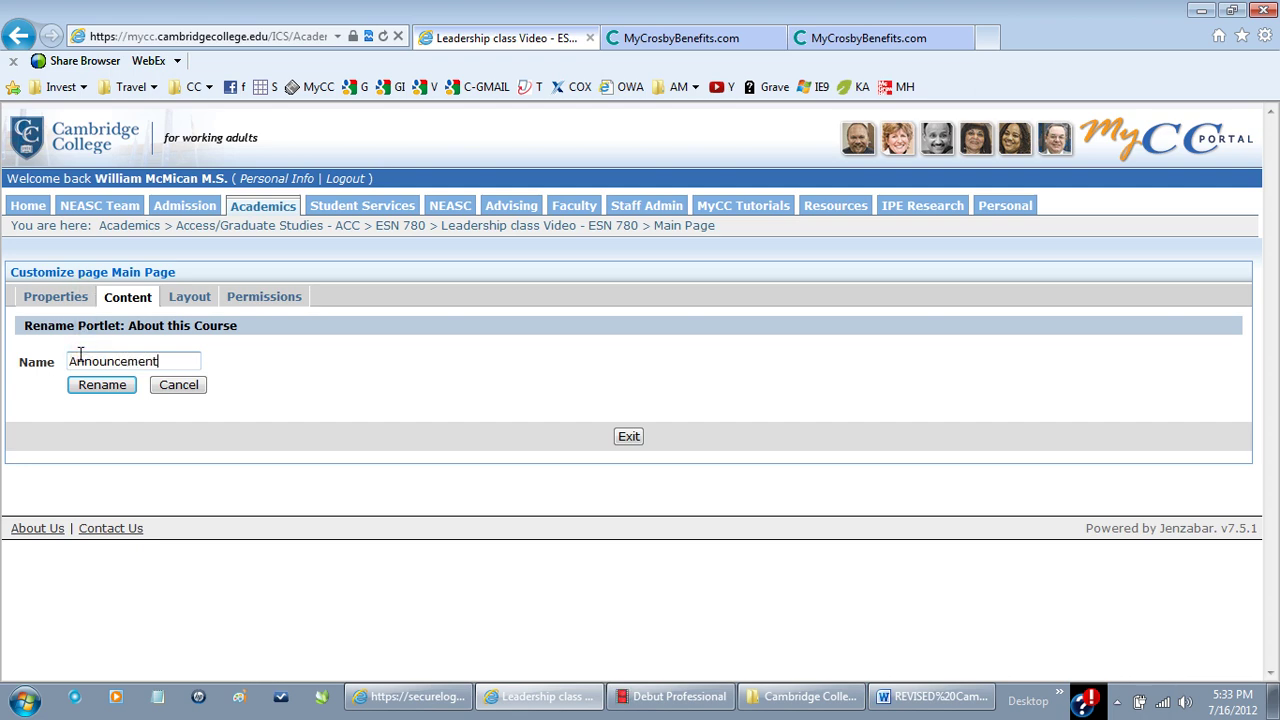
{"action": "type", "text": "s"}
{"action": "left_click", "coordinate": [125, 386]}
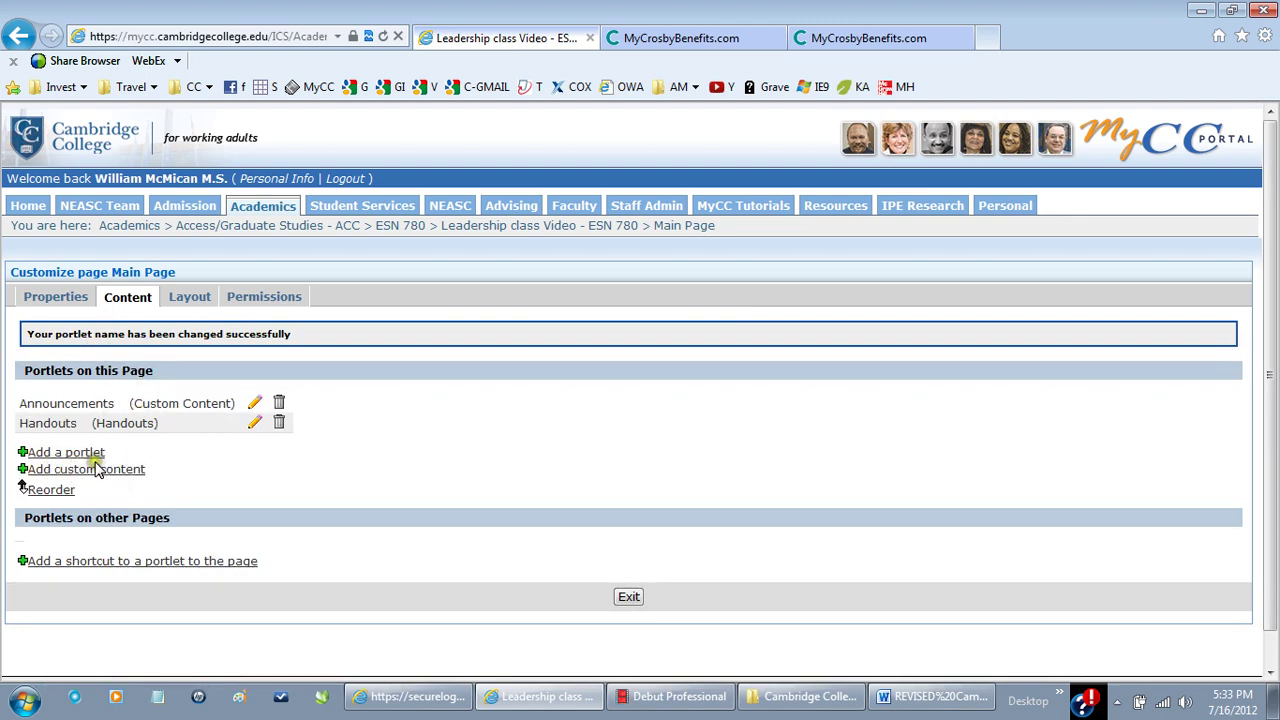
- Add a Bookmarks portlet to the Main Page, keeping its default name
{"action": "left_click", "coordinate": [58, 452]}
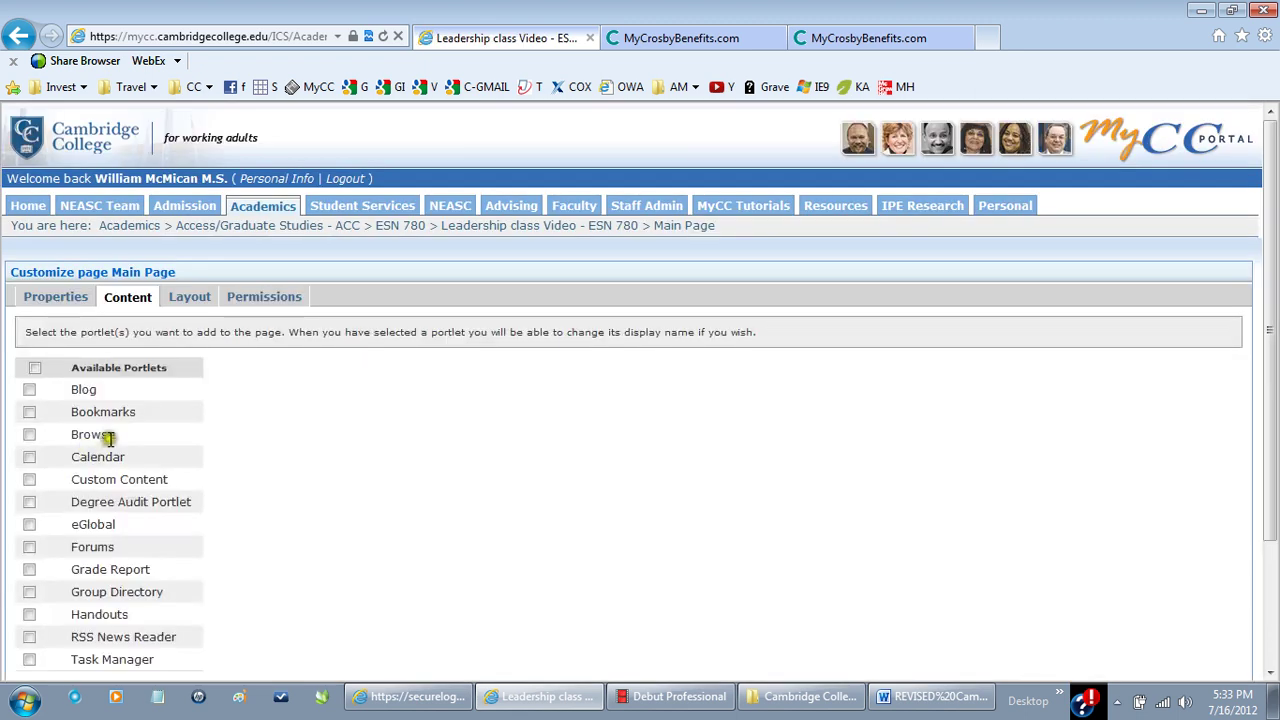
{"action": "left_click", "coordinate": [29, 412]}
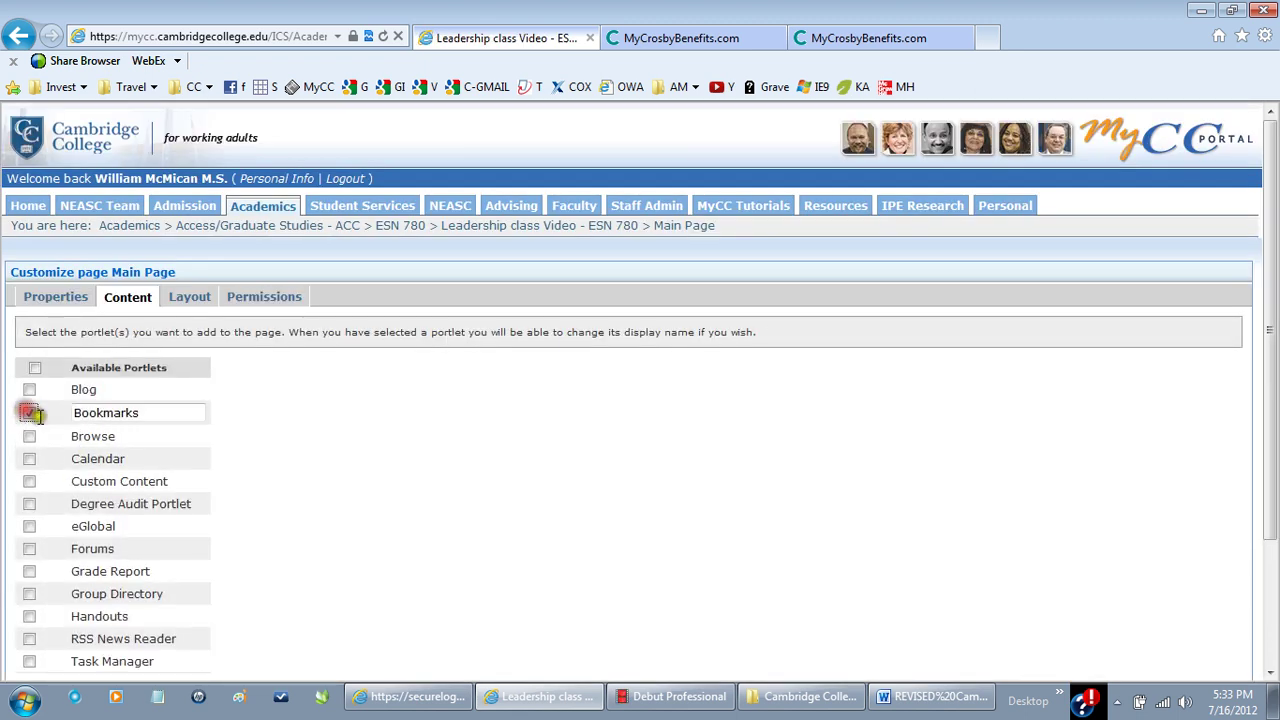
{"action": "left_click", "coordinate": [1268, 550]}
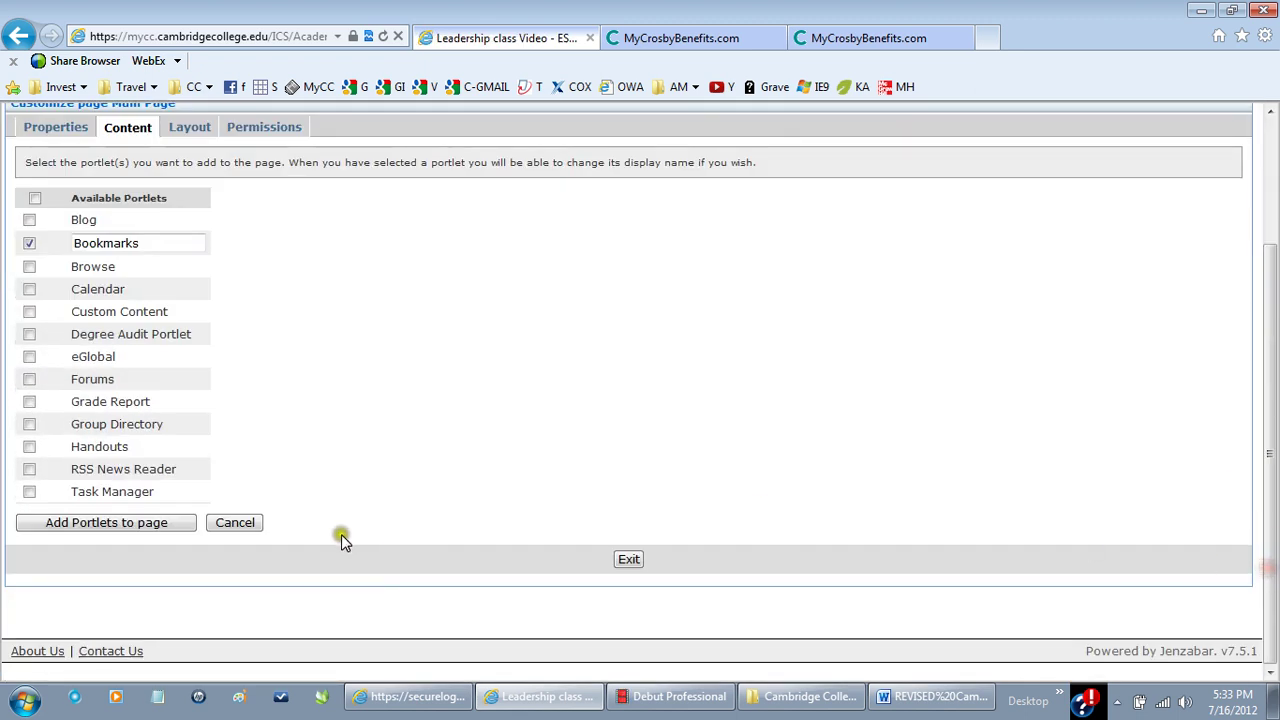
{"action": "left_click", "coordinate": [70, 527]}
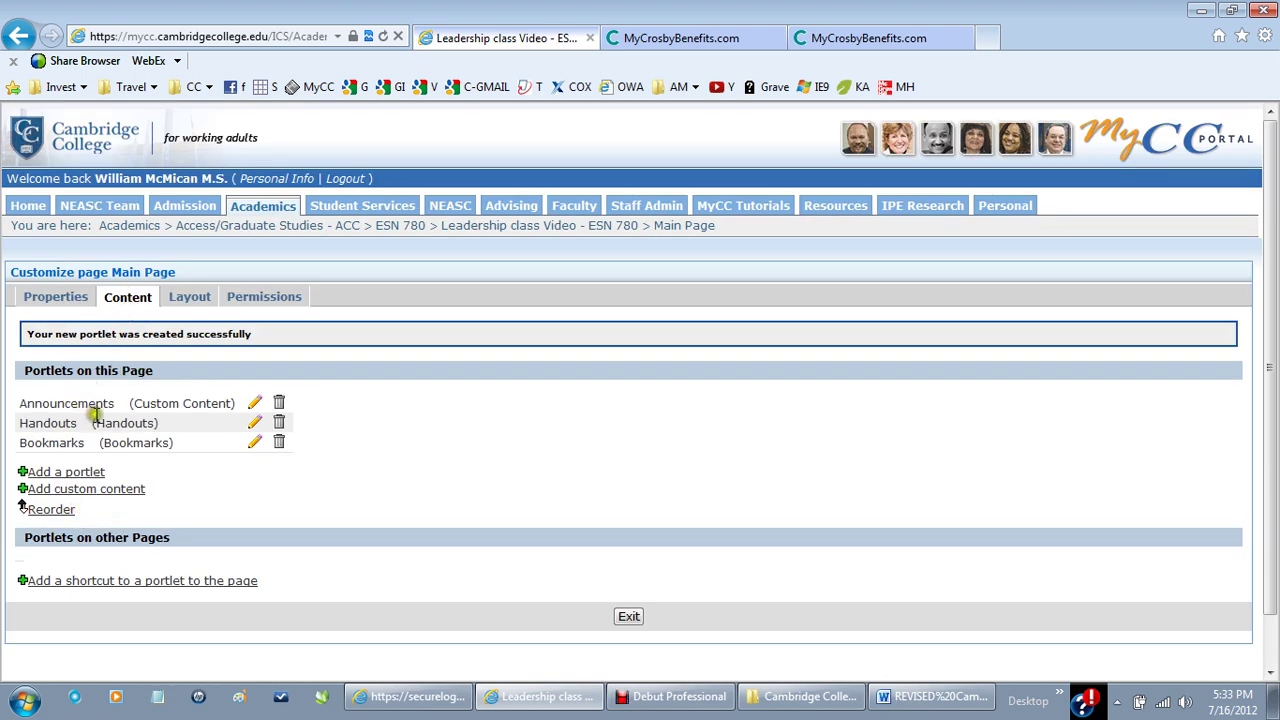
- Move the Bookmarks portlet into the second column with Handouts, save the layout and return to the Main Page
{"action": "left_click", "coordinate": [194, 299]}
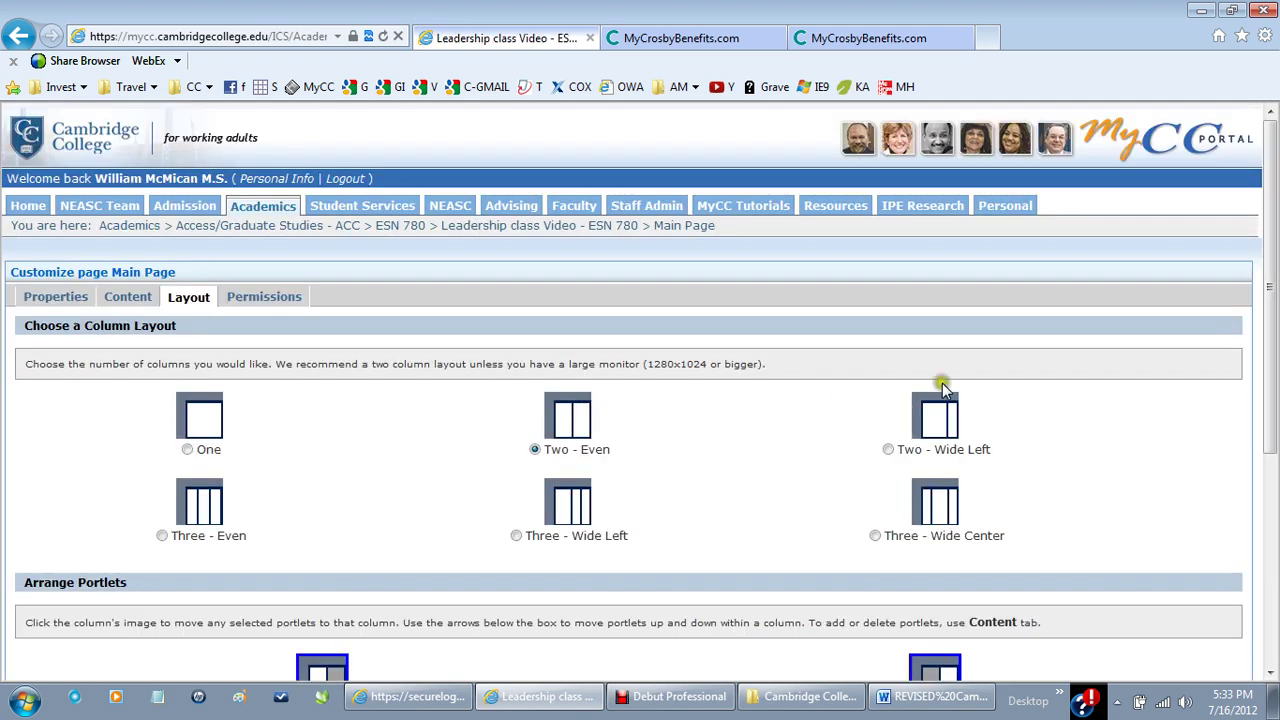
{"action": "left_click_drag", "start_coordinate": [1268, 364], "coordinate": [1243, 570]}
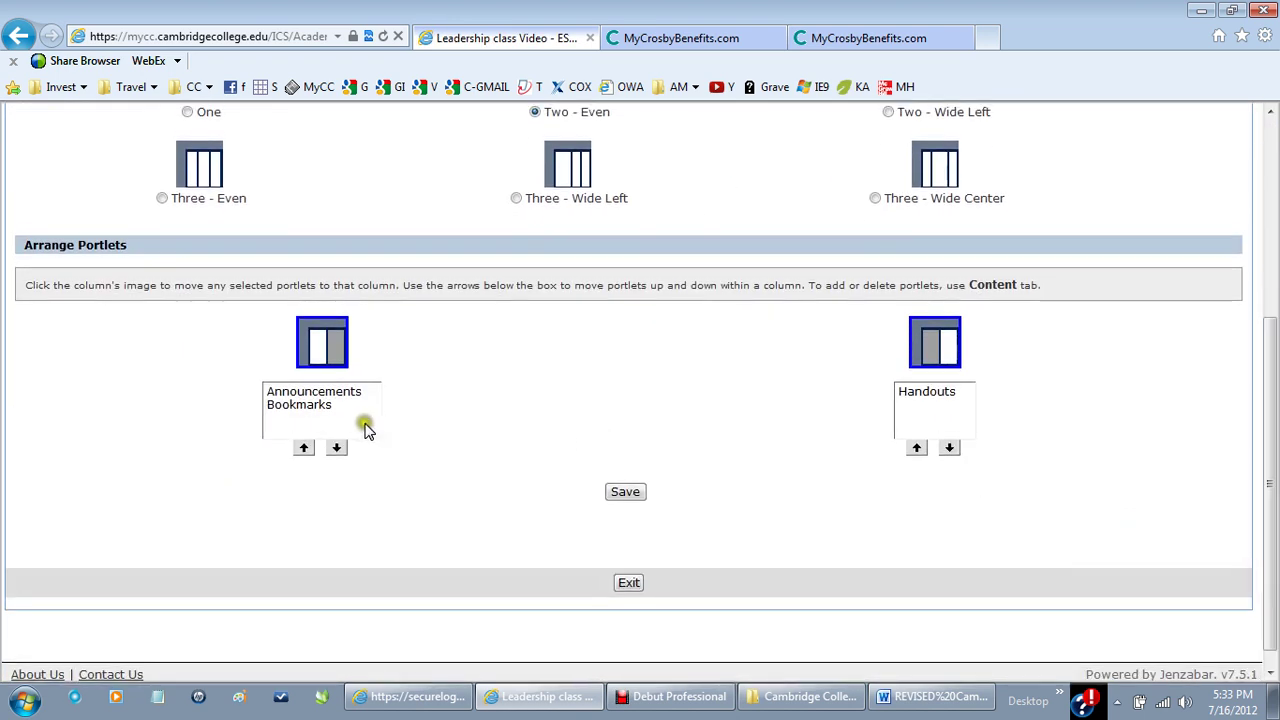
{"action": "left_click", "coordinate": [298, 404]}
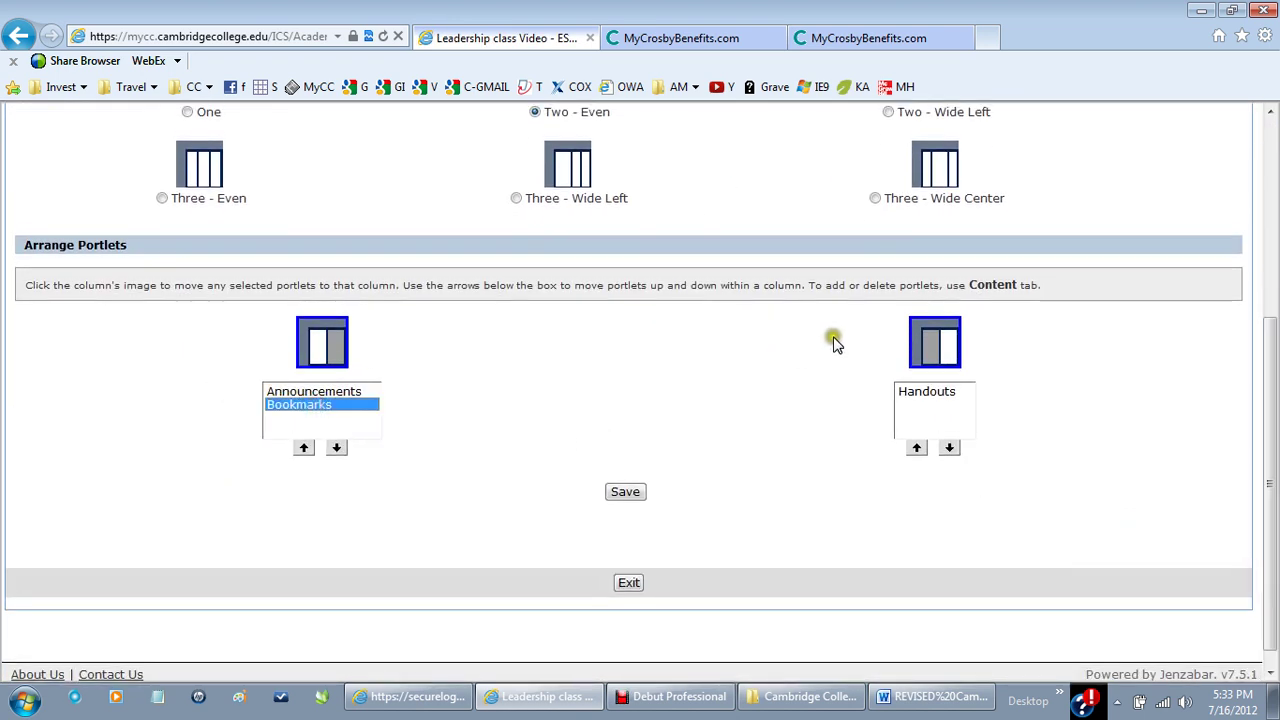
{"action": "left_click", "coordinate": [940, 345]}
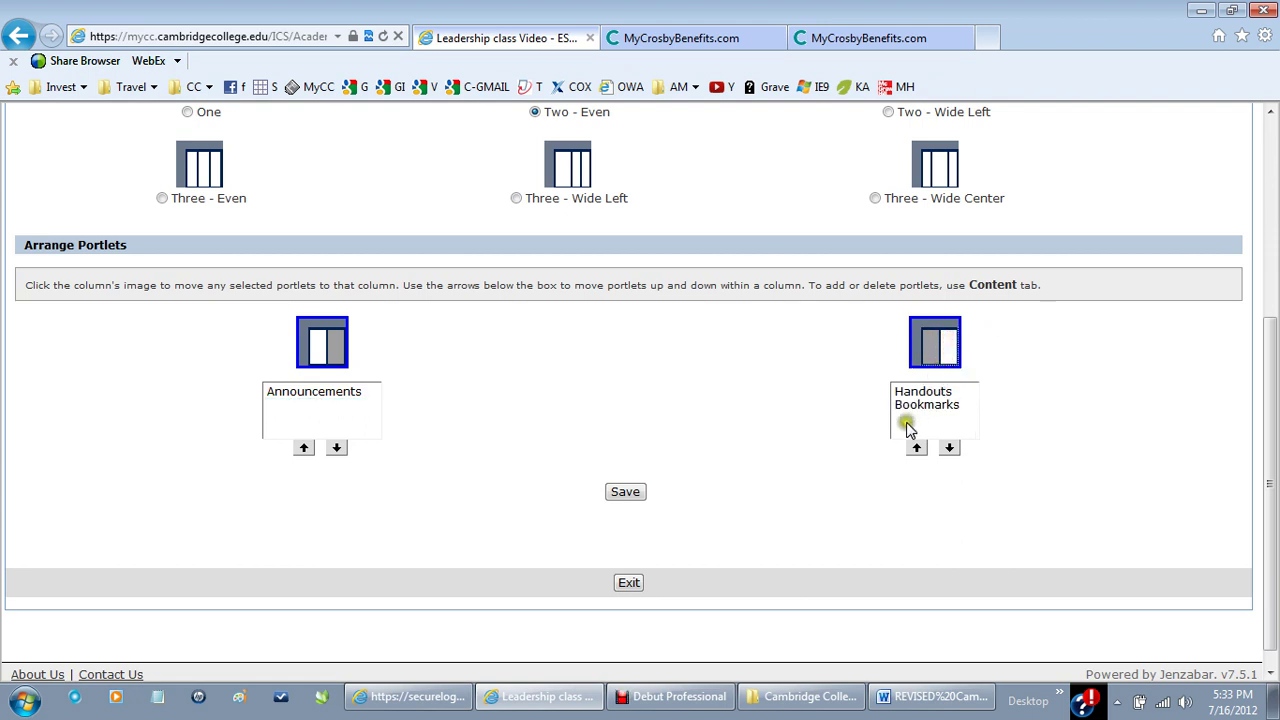
{"action": "left_click", "coordinate": [628, 494]}
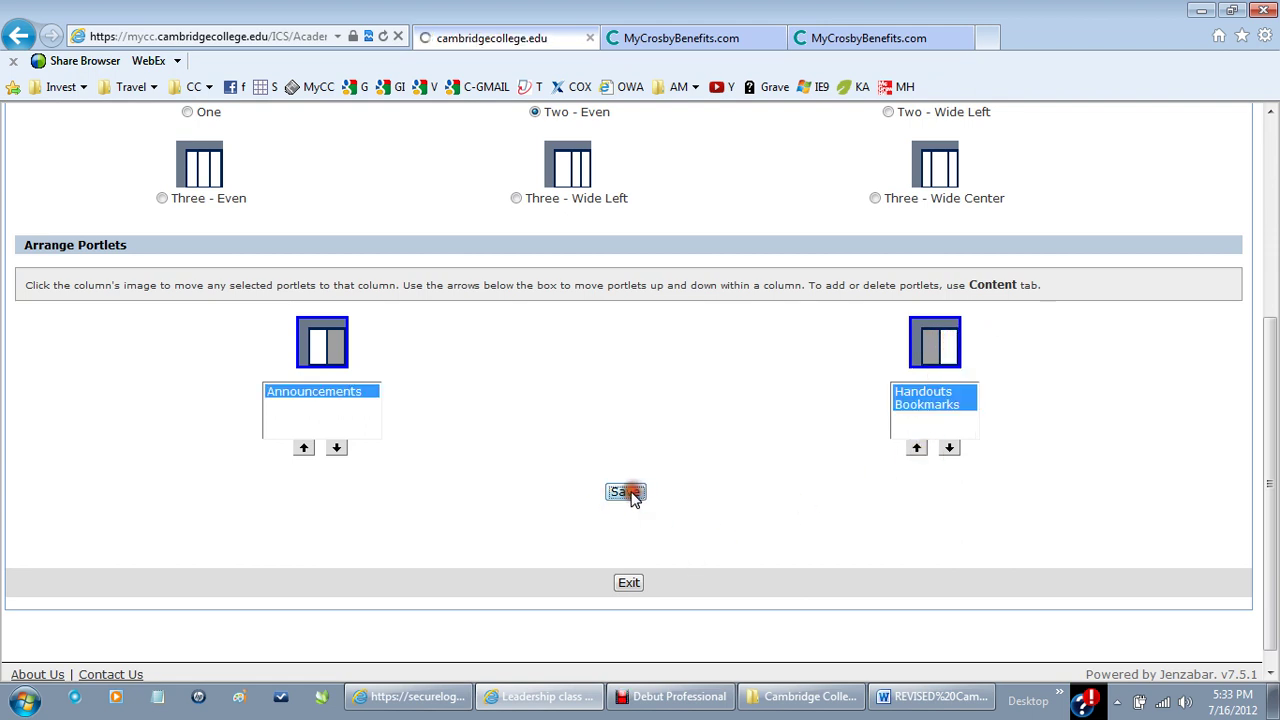
{"action": "left_click", "coordinate": [690, 228]}
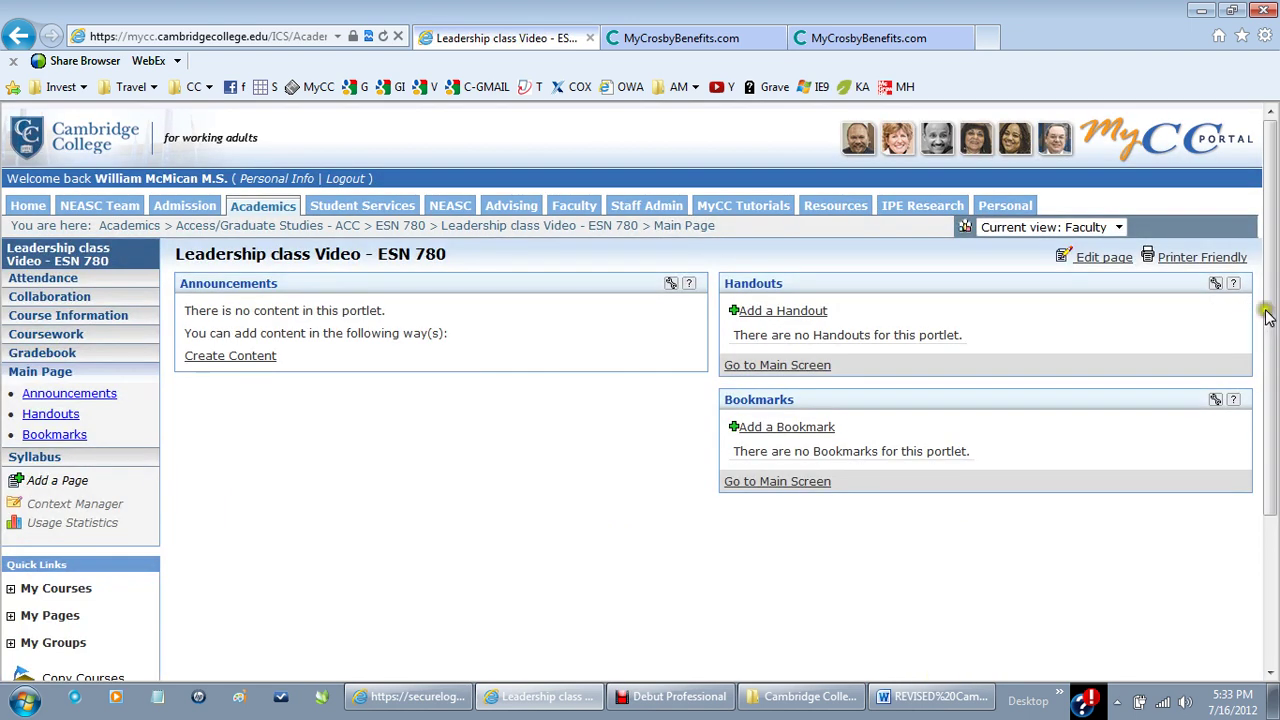
- Open the Handouts portlet and bring up its view for ordering sets
{"action": "left_click_drag", "start_coordinate": [1268, 316], "coordinate": [1267, 338]}
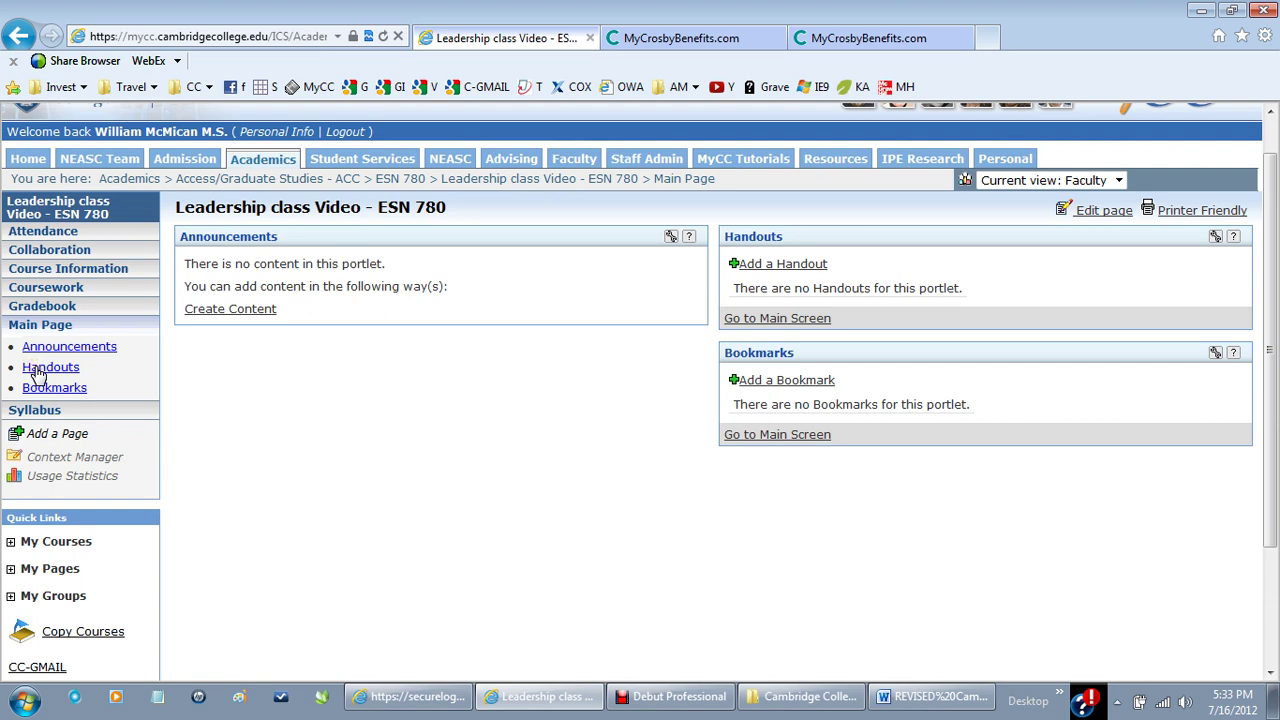
{"action": "left_click", "coordinate": [754, 238]}
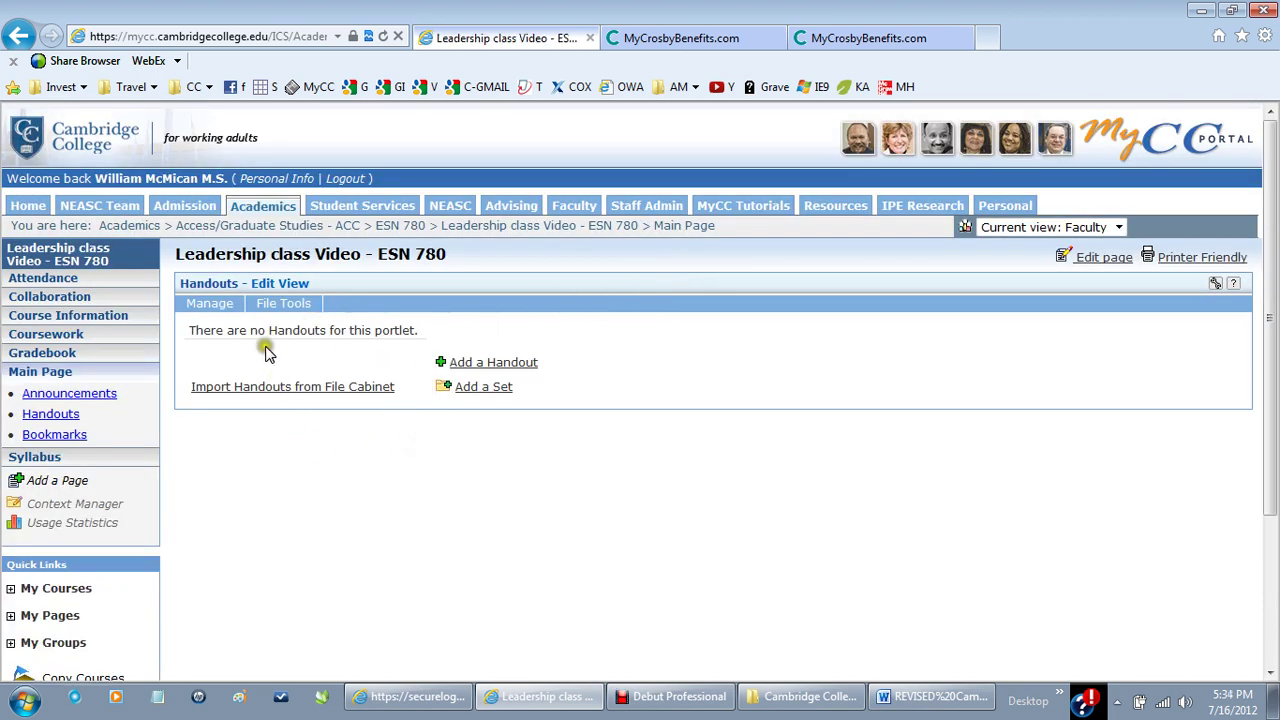
{"action": "left_click", "coordinate": [216, 312]}
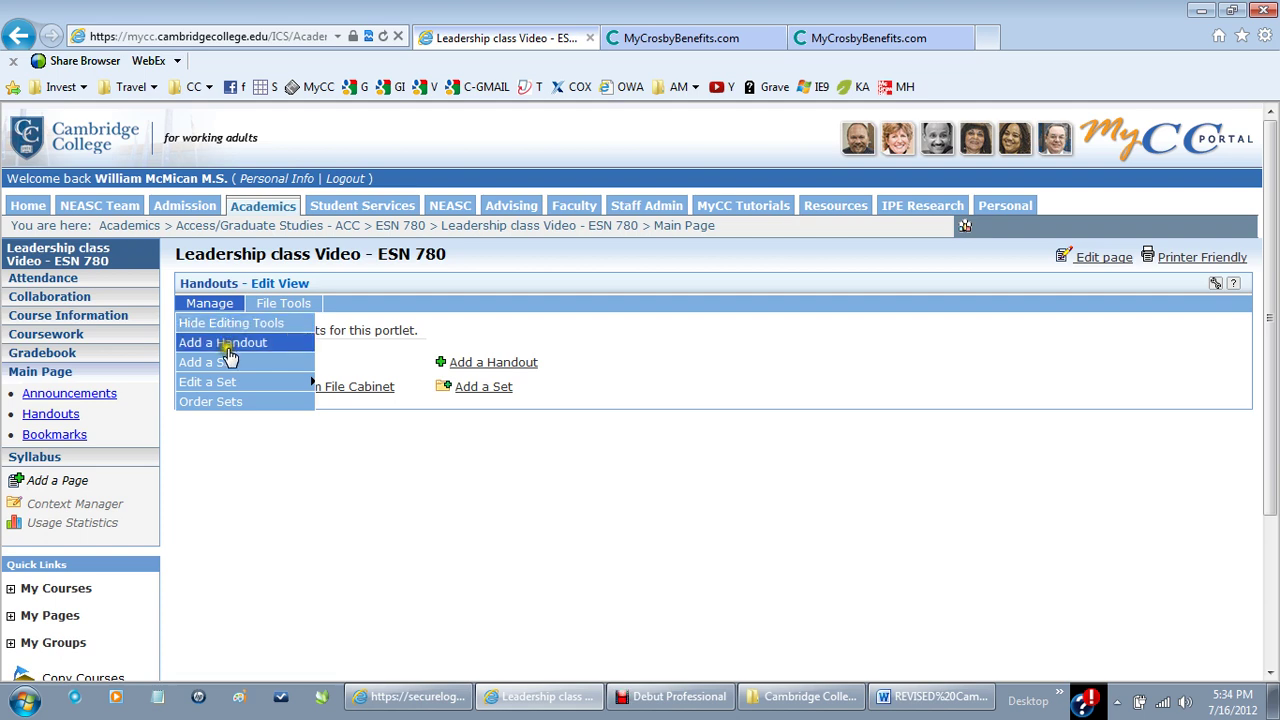
{"action": "mouse_move", "coordinate": [214, 380]}
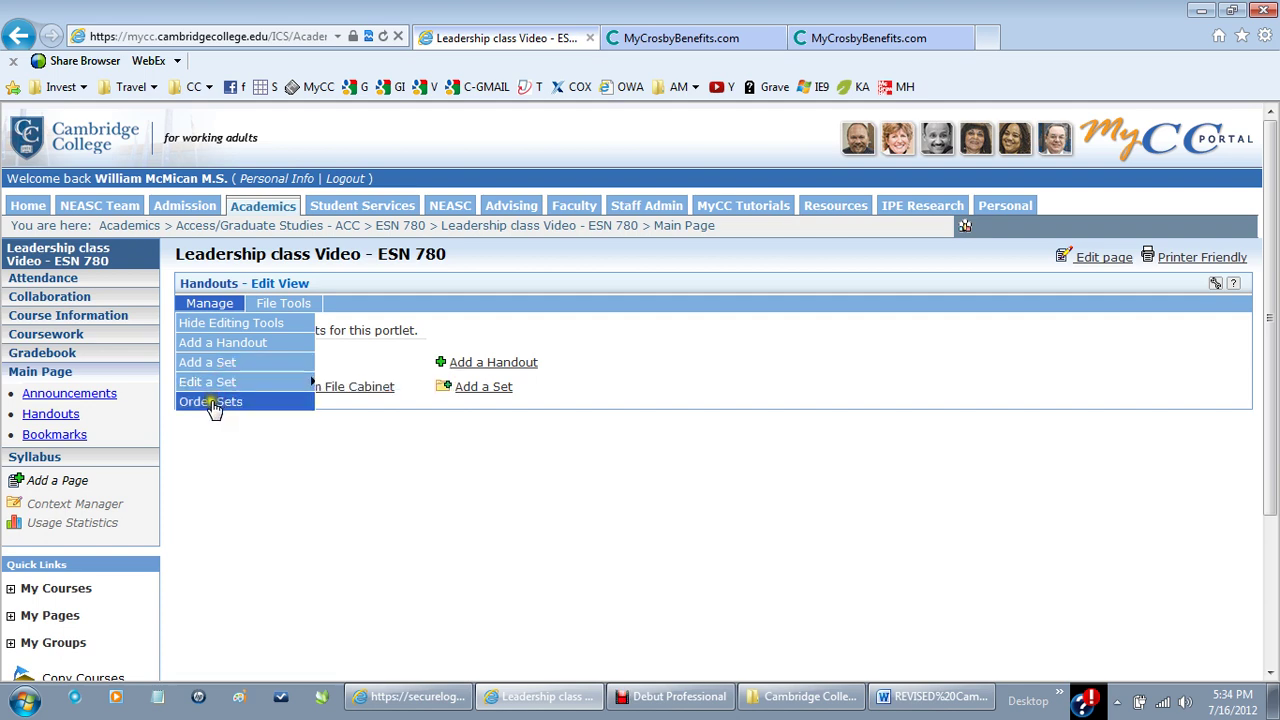
{"action": "mouse_move", "coordinate": [212, 306]}
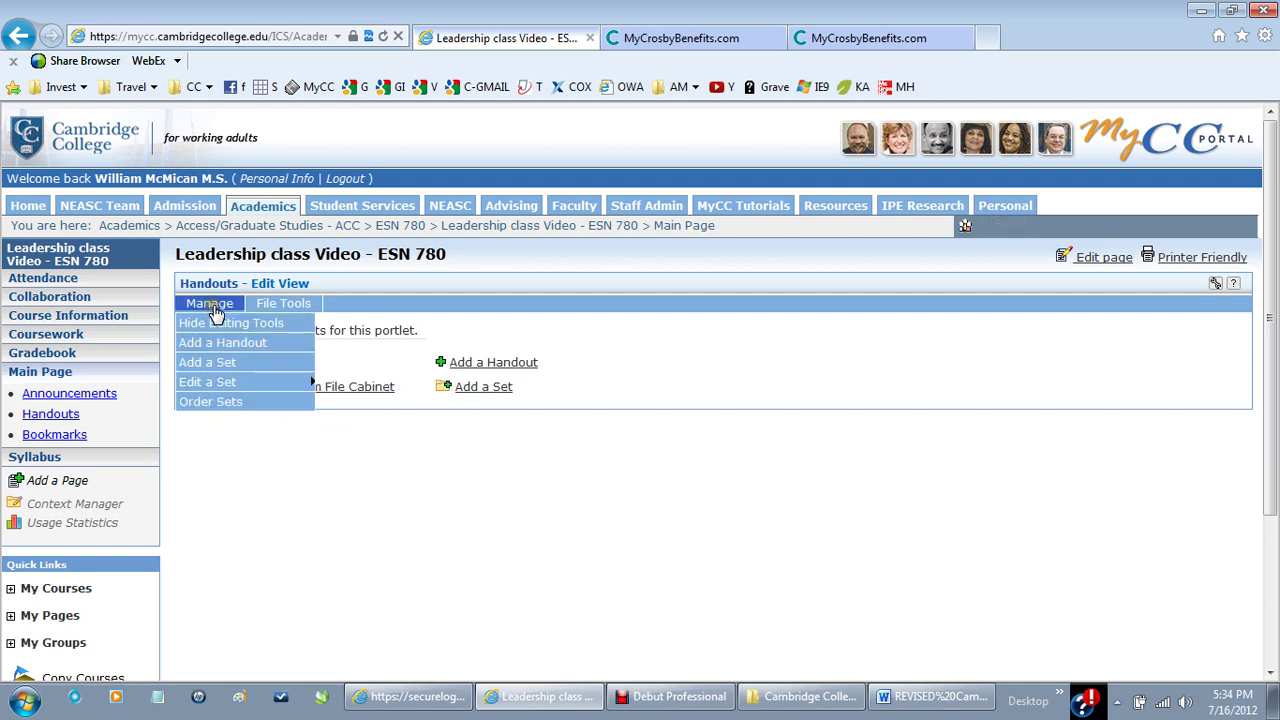
{"action": "left_click", "coordinate": [212, 403]}
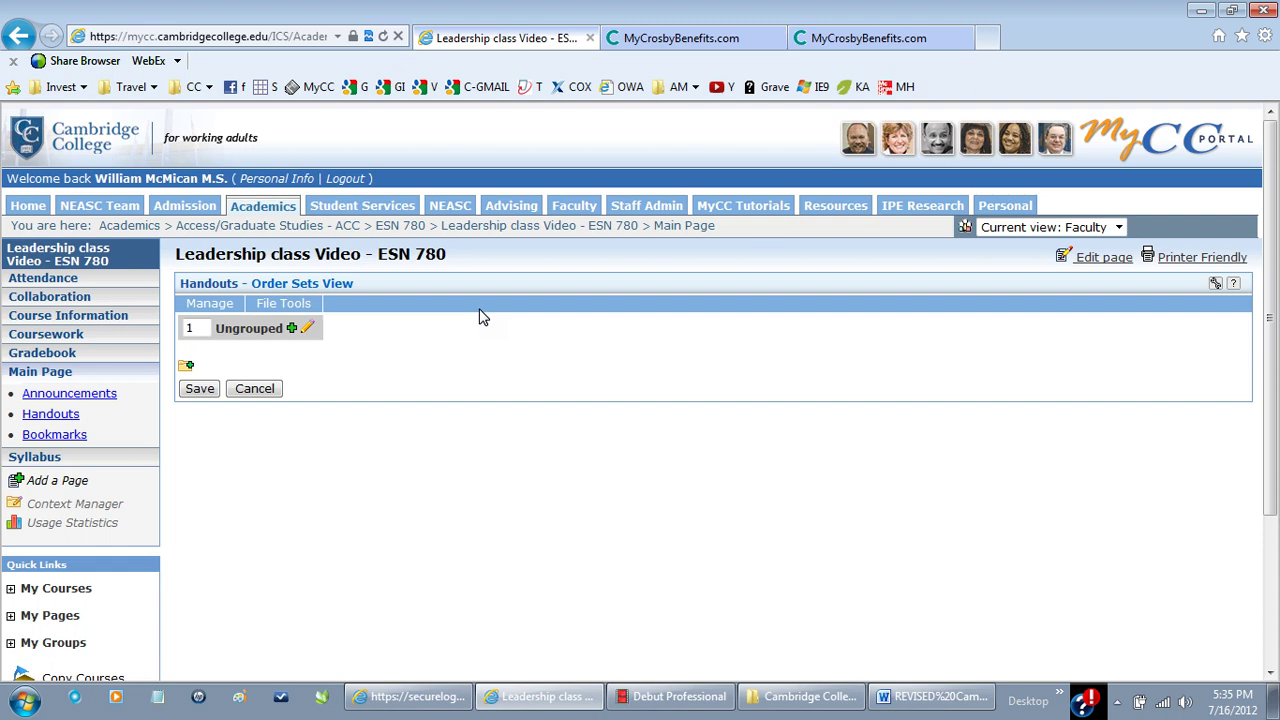
- Rename the Ungrouped handout set as Presentations and save it
{"action": "left_click", "coordinate": [307, 328]}
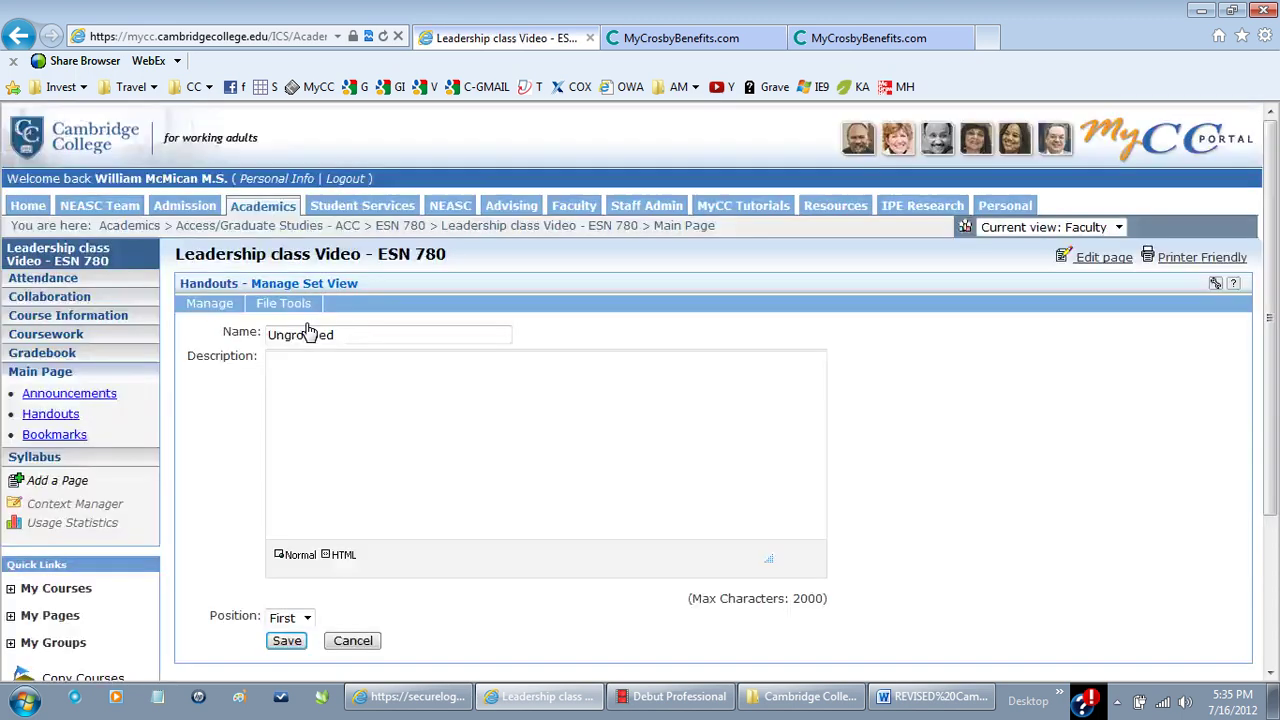
{"action": "left_click_drag", "start_coordinate": [323, 337], "coordinate": [195, 337]}
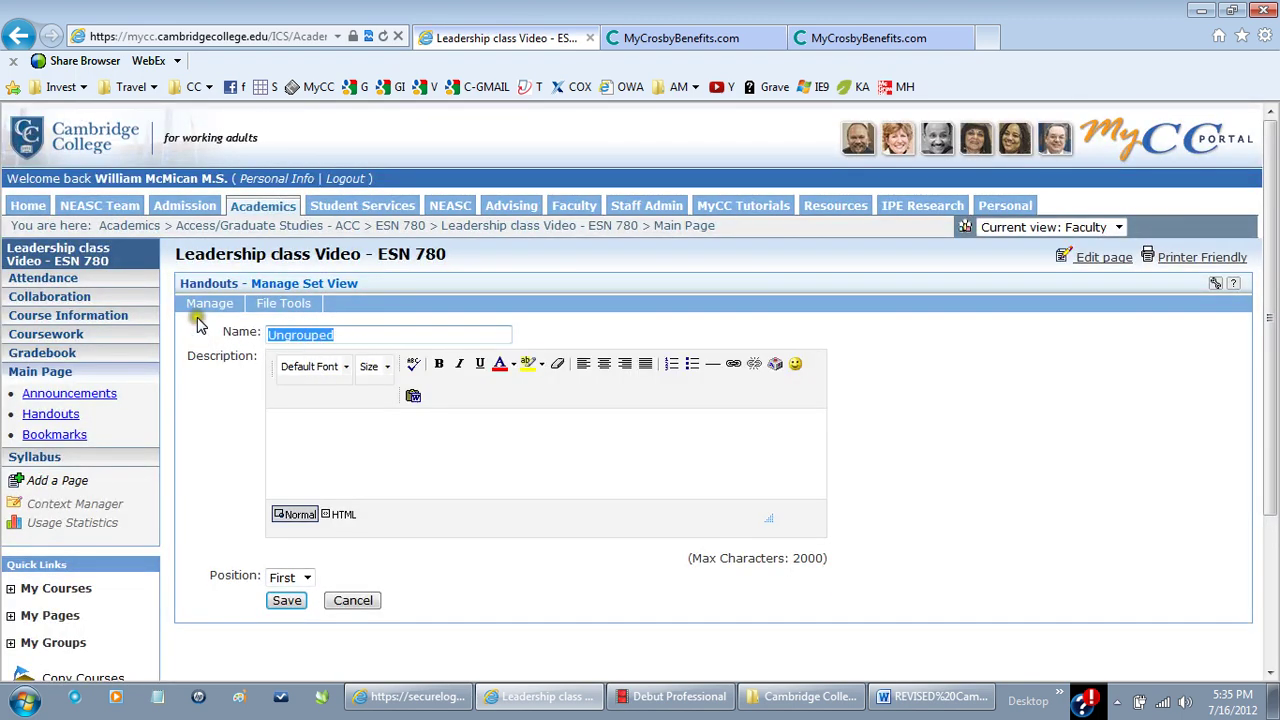
{"action": "type", "text": "Presentations"}
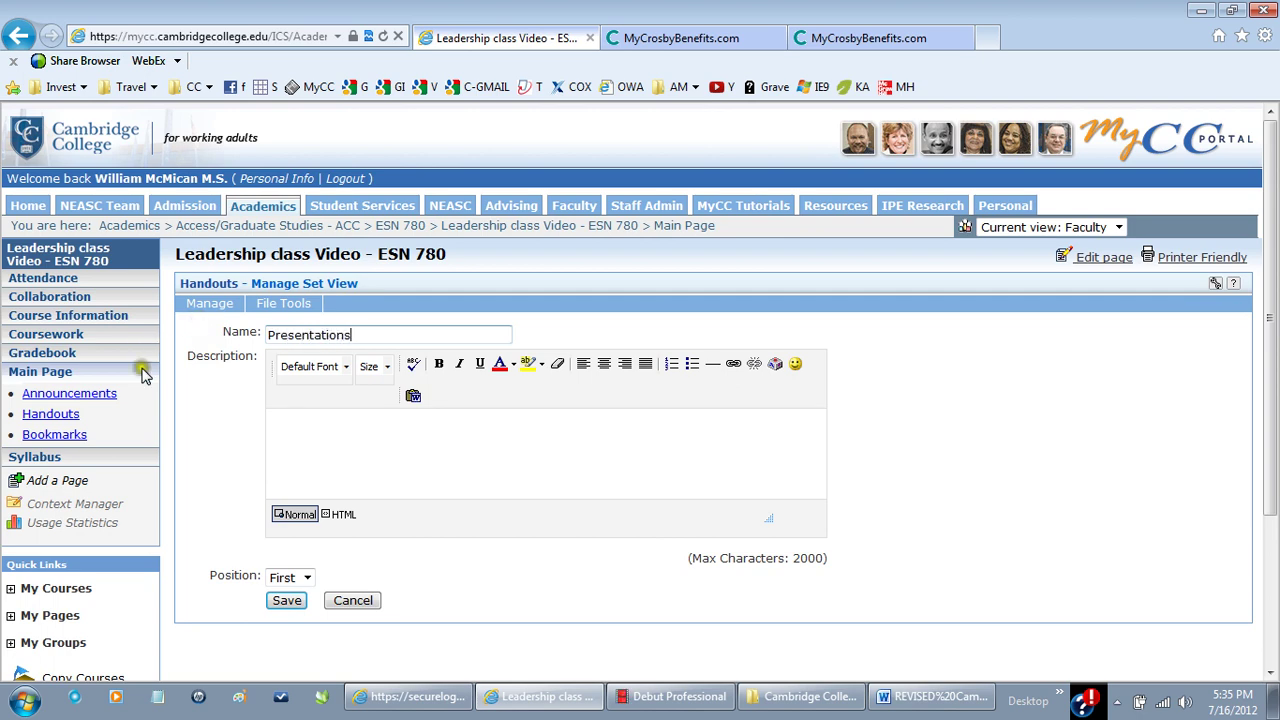
{"action": "left_click", "coordinate": [287, 600]}
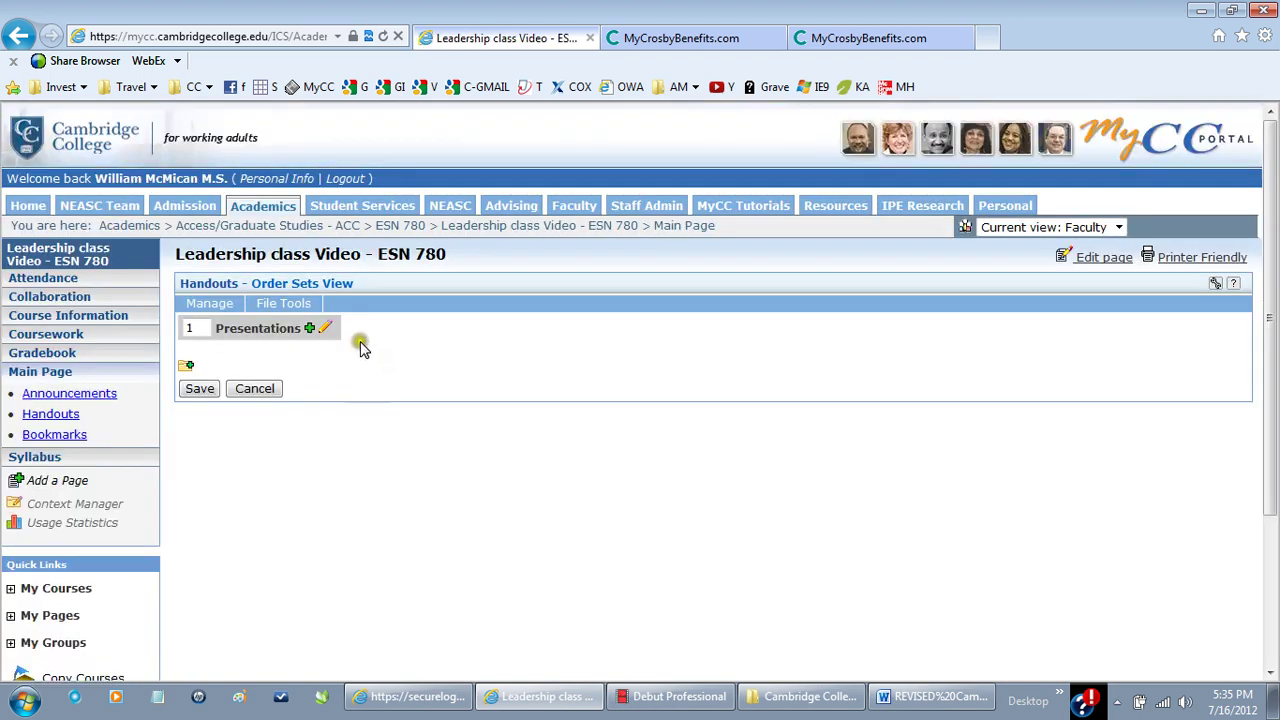
- Add a handout set named Case Studies in the First position and save it
{"action": "left_click", "coordinate": [211, 304]}
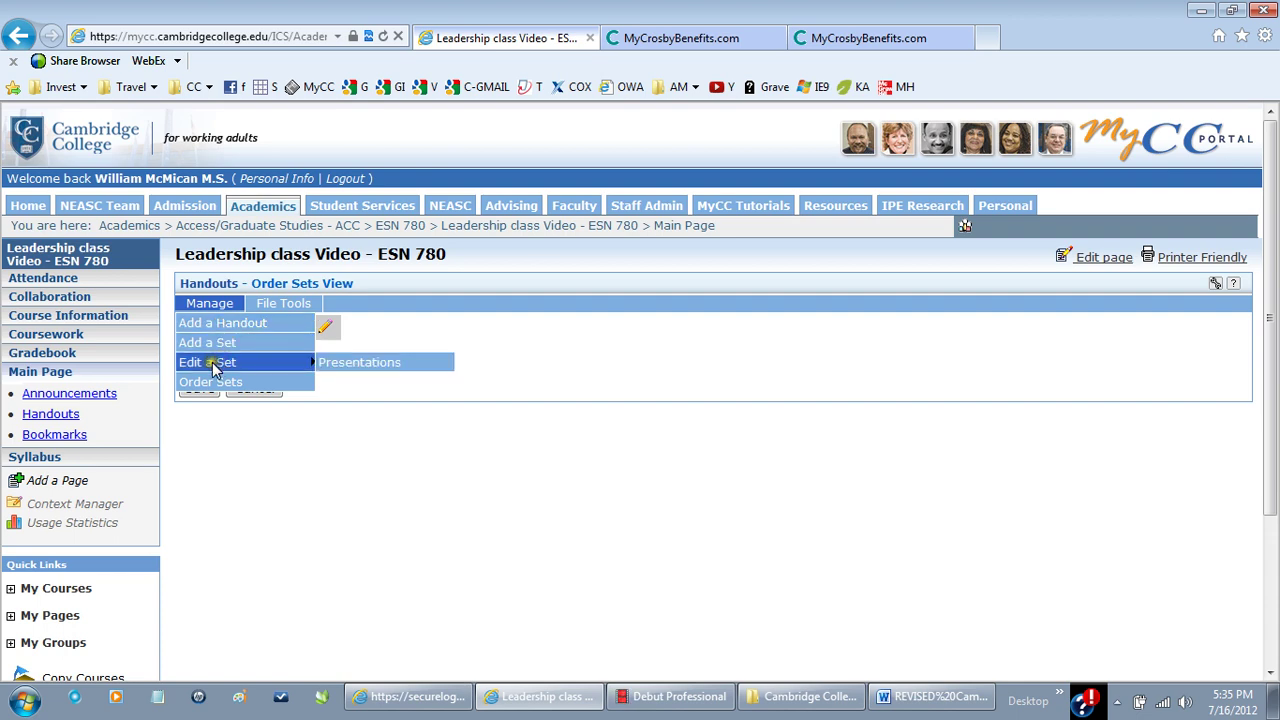
{"action": "left_click", "coordinate": [213, 344]}
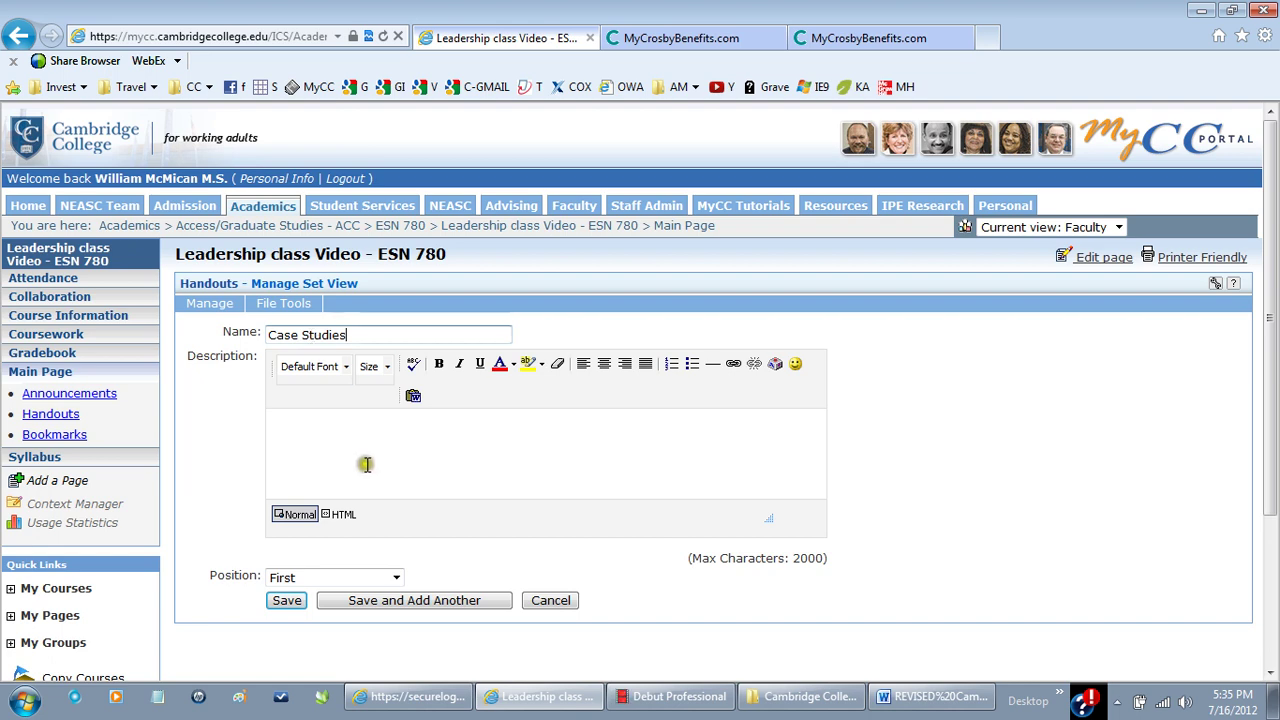
{"action": "left_click", "coordinate": [286, 602]}
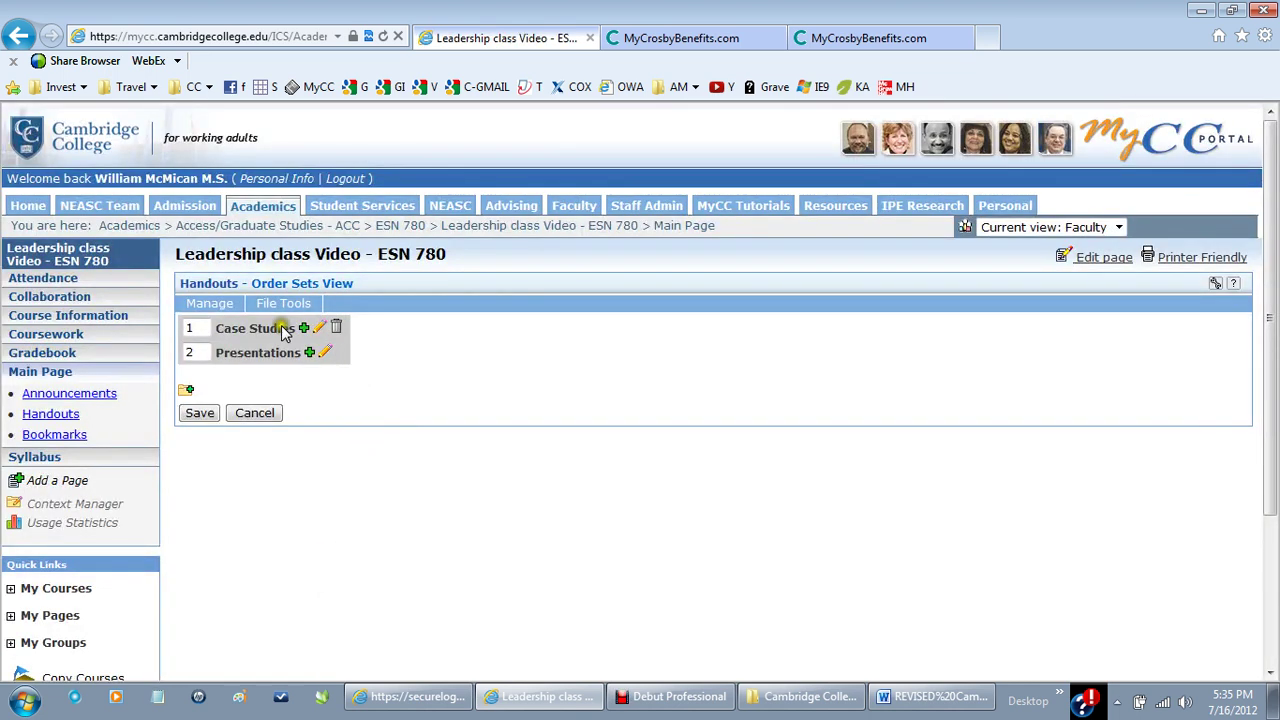
- Add a handout set named Session I Handouts in the First position and save it
{"action": "left_click", "coordinate": [216, 303]}
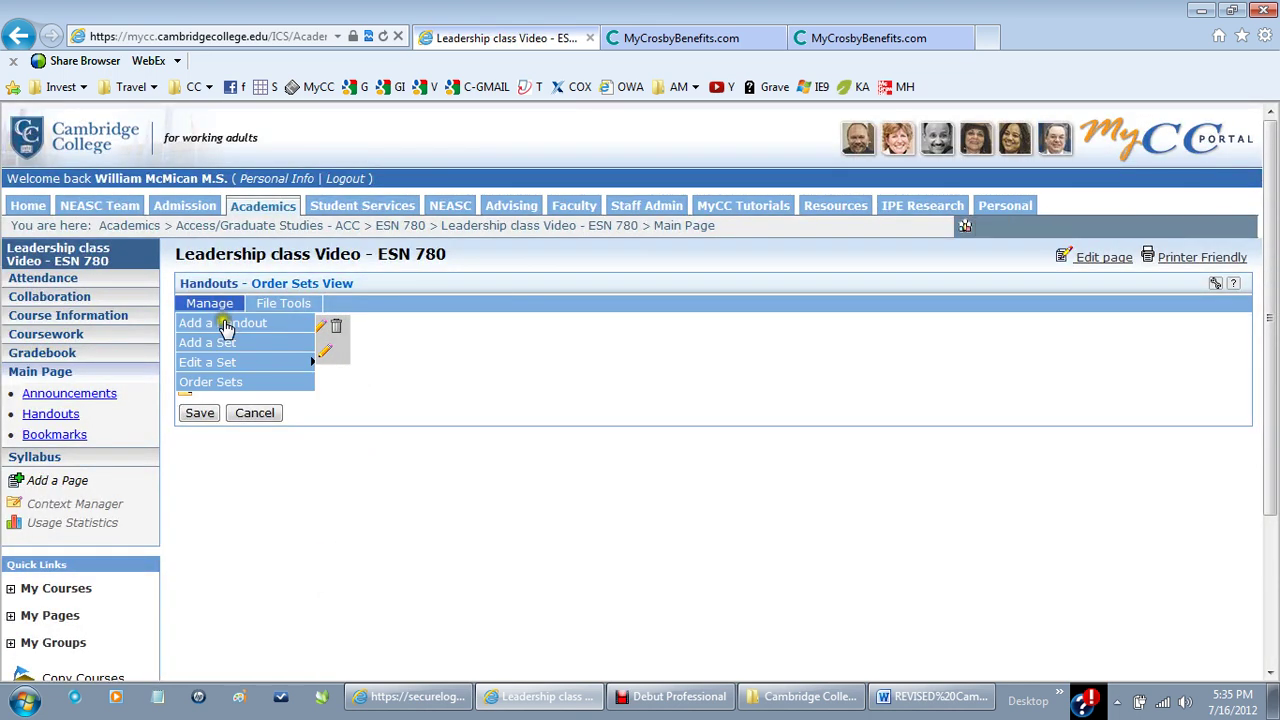
{"action": "left_click", "coordinate": [226, 343]}
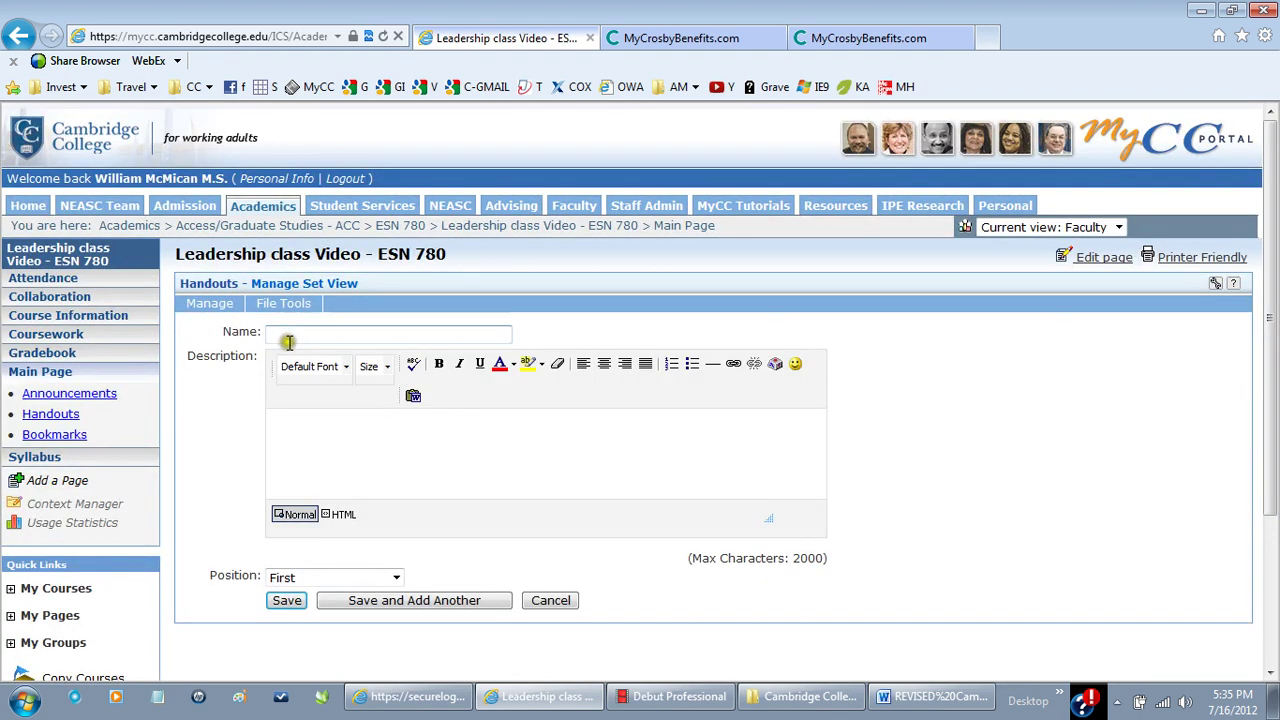
{"action": "left_click", "coordinate": [290, 333]}
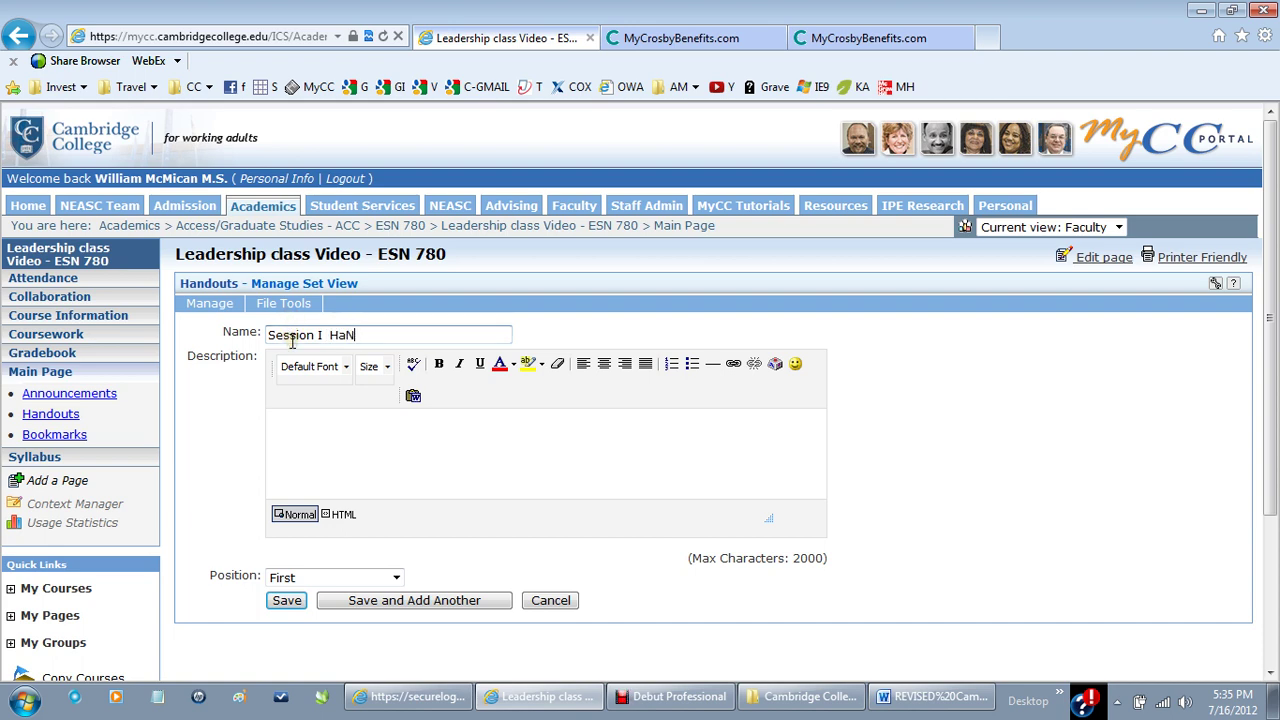
{"action": "key", "text": "BackSpace"}
{"action": "type", "text": "ndouts"}
{"action": "left_click", "coordinate": [287, 603]}
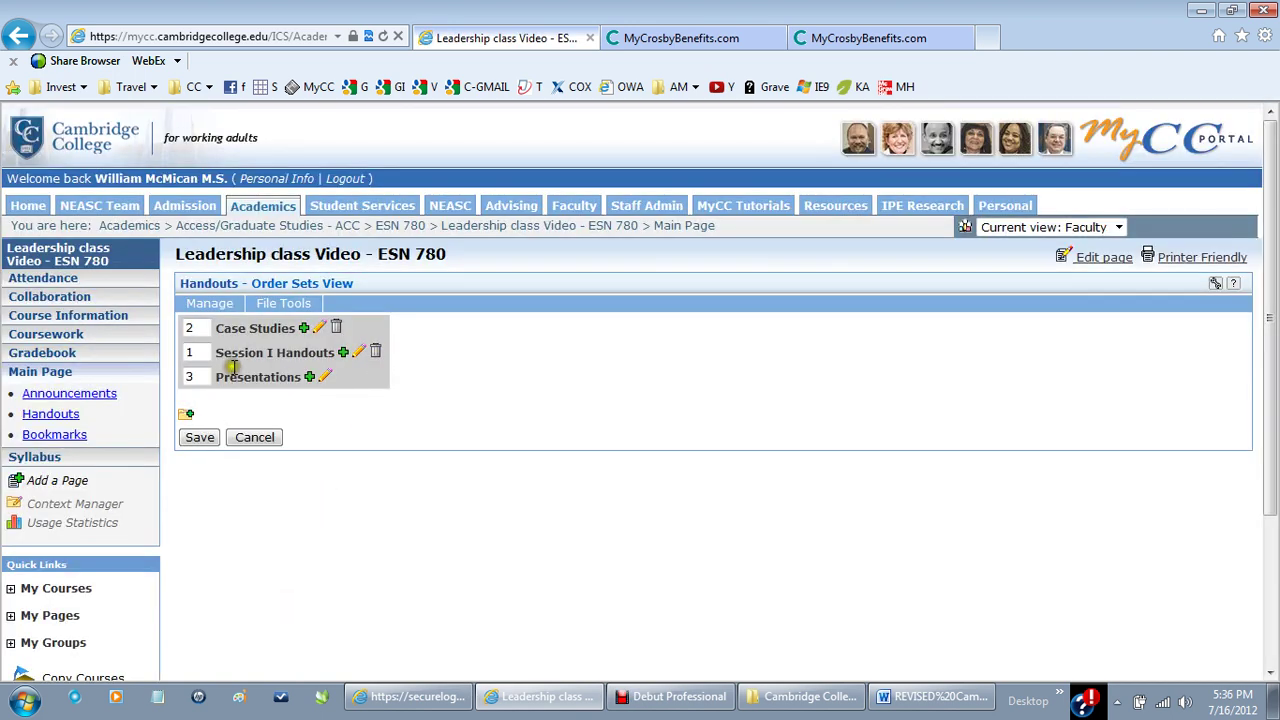
- Add a handout set named Session 2 Handouts in the First position and save it
{"action": "mouse_move", "coordinate": [222, 314]}
{"action": "left_click", "coordinate": [230, 344]}
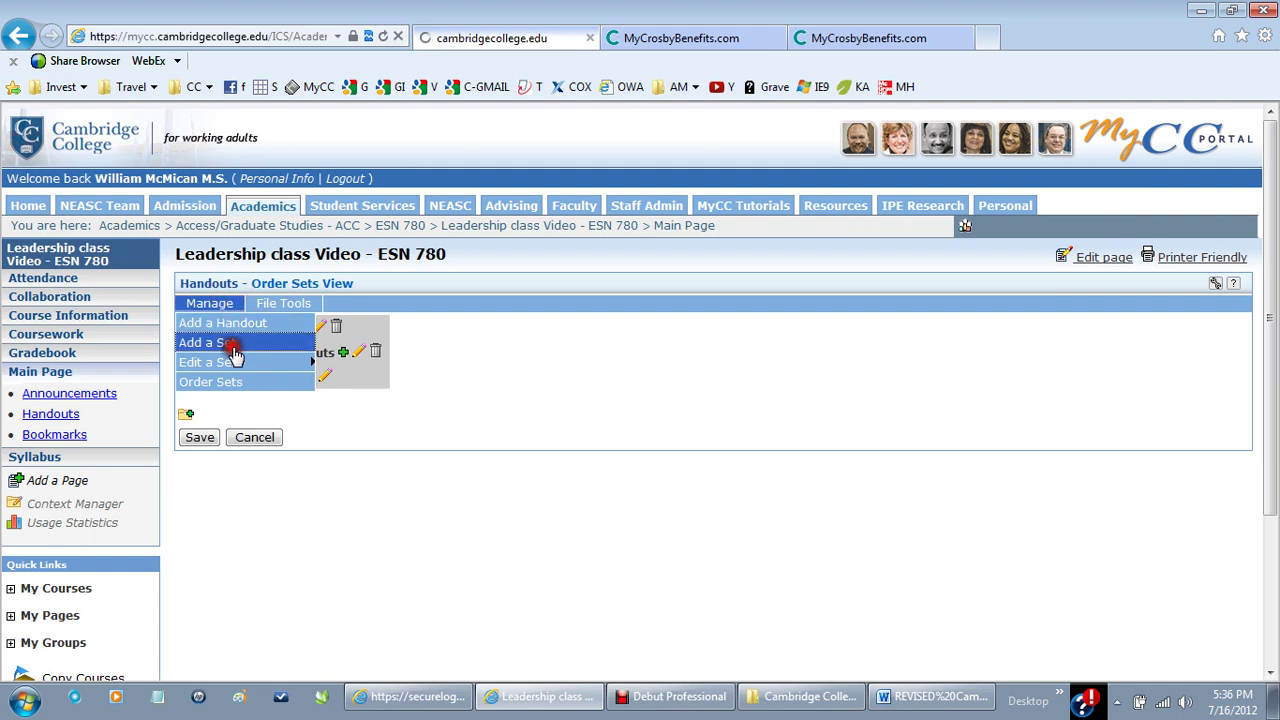
{"action": "left_click", "coordinate": [296, 332]}
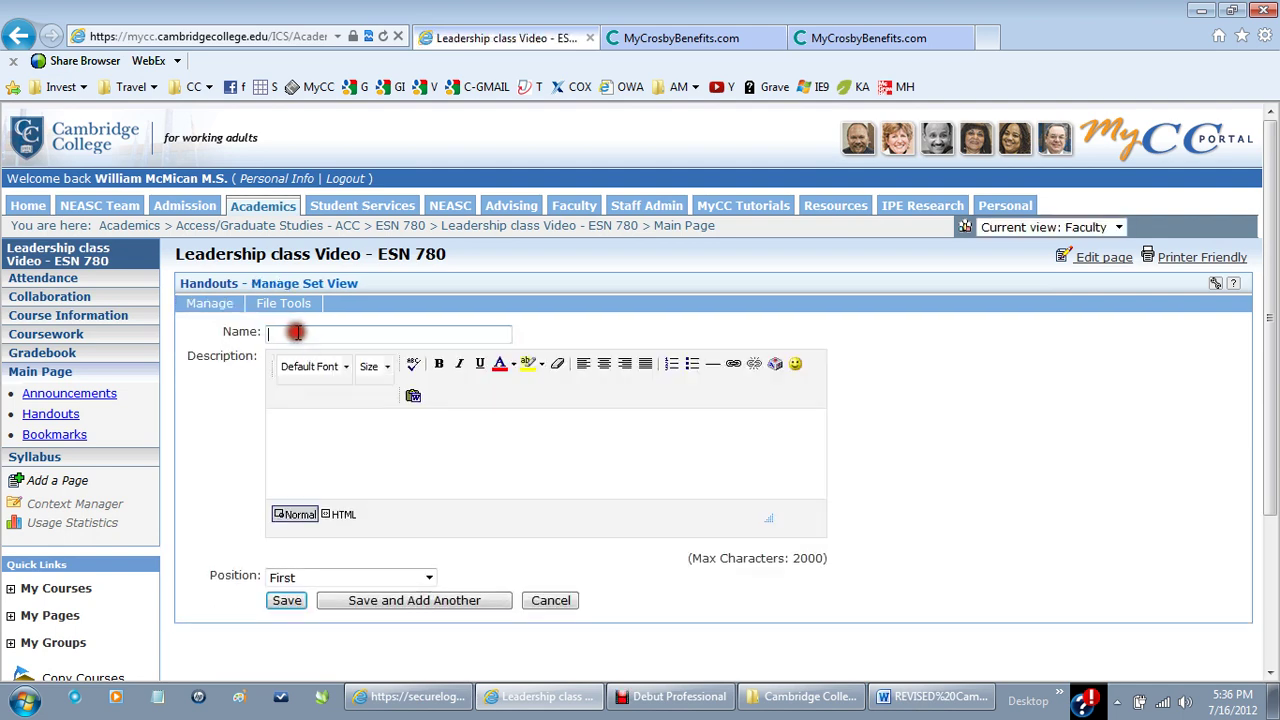
{"action": "type", "text": "Session 2 Handouts"}
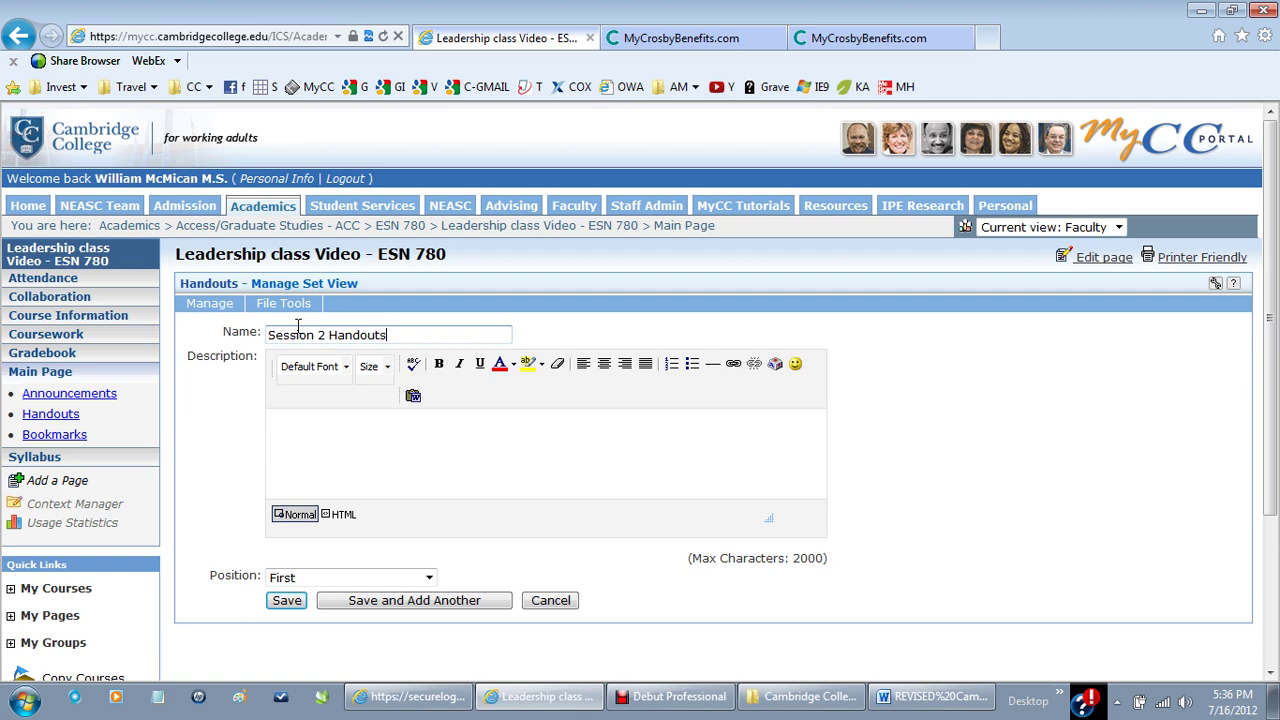
{"action": "left_click", "coordinate": [287, 602]}
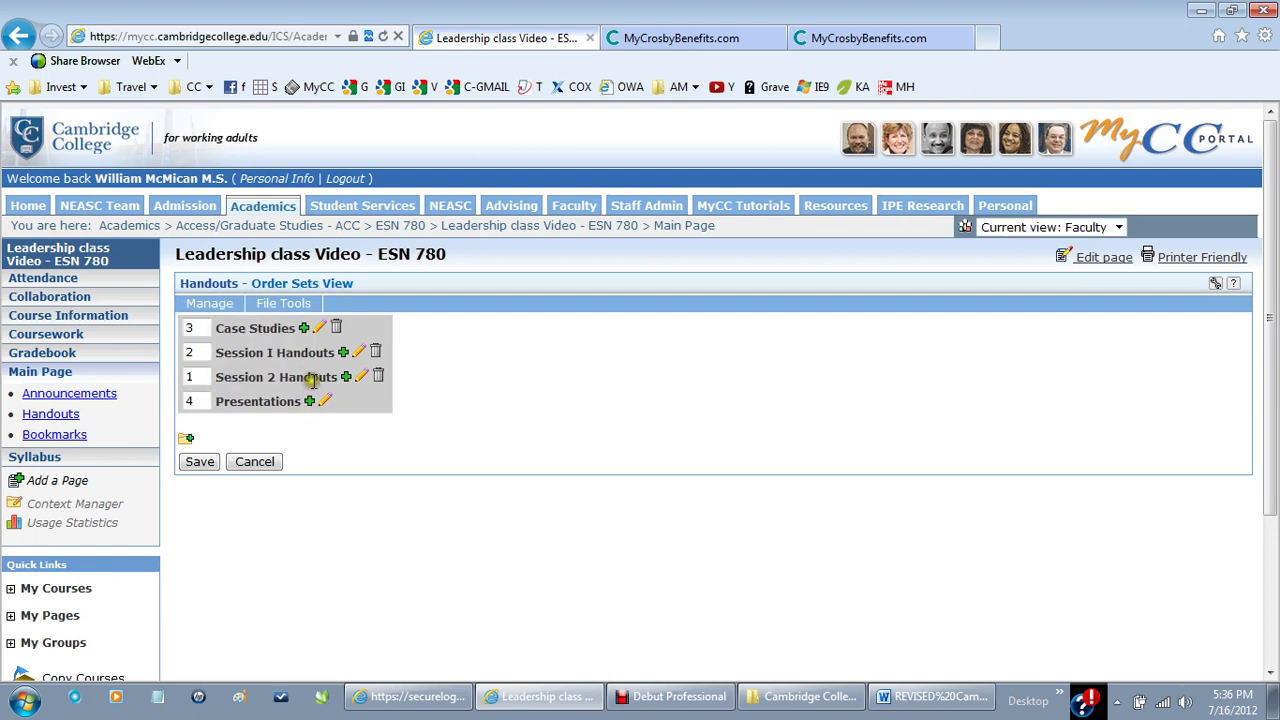
- Start a handout named Case Study 1 in the Case Studies set and attach the file Blended Learning.docx
{"action": "left_click", "coordinate": [233, 316]}
{"action": "left_click", "coordinate": [302, 328]}
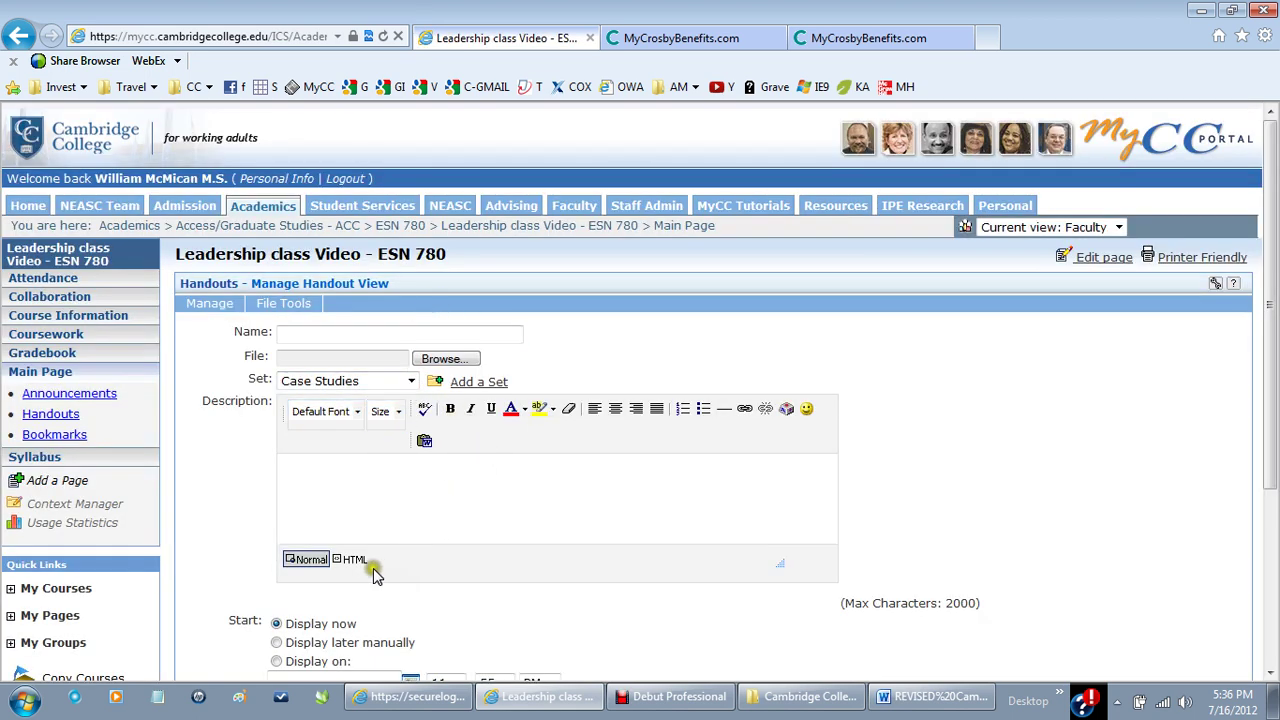
{"action": "left_click", "coordinate": [336, 336]}
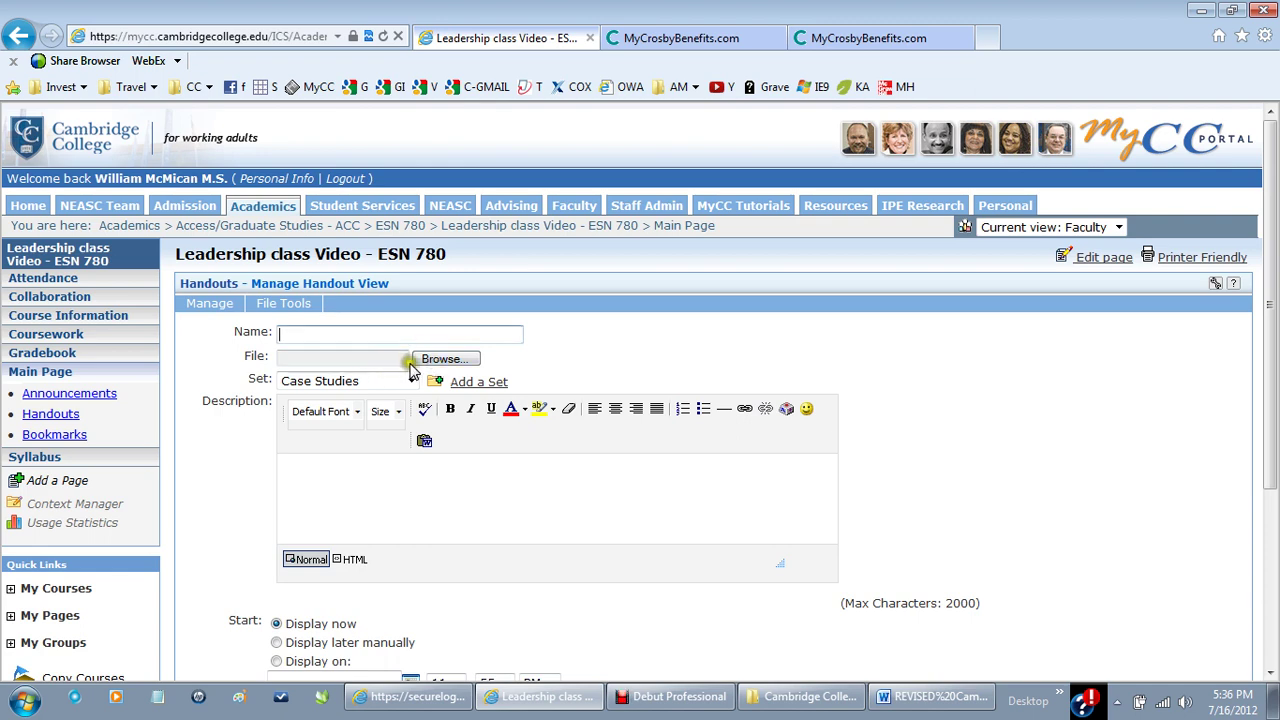
{"action": "left_click", "coordinate": [335, 331]}
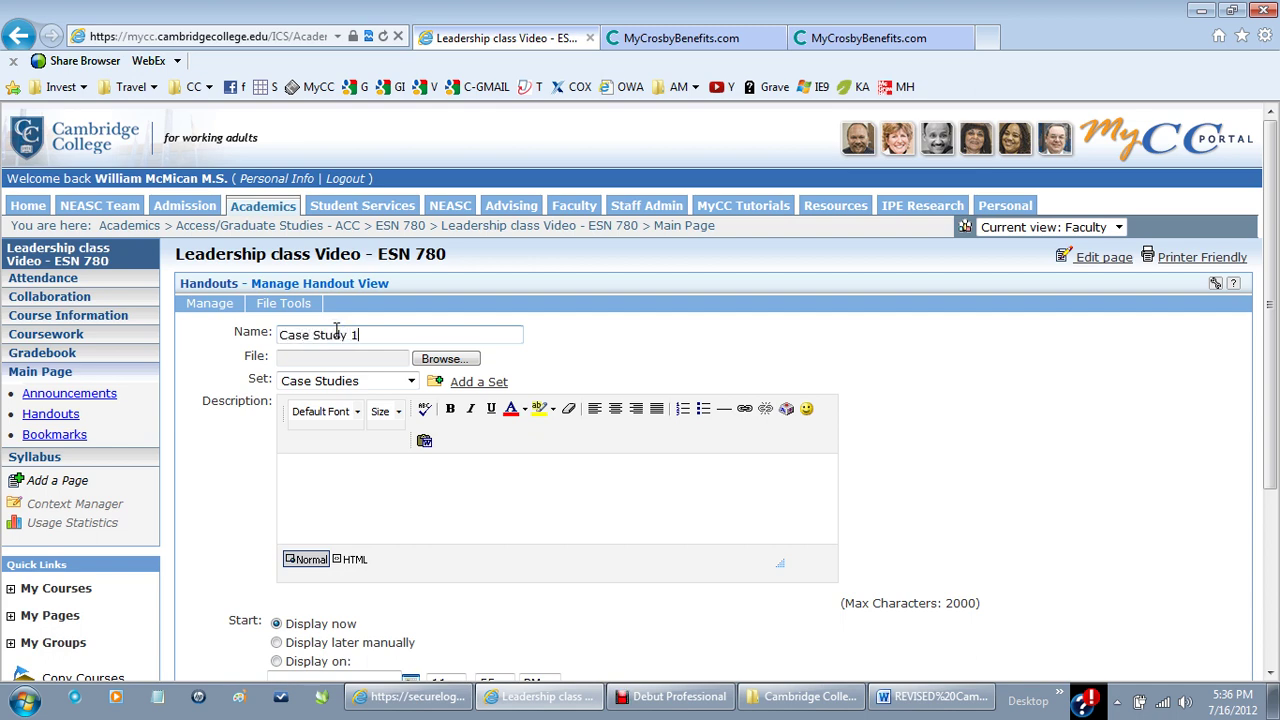
{"action": "left_click", "coordinate": [440, 359]}
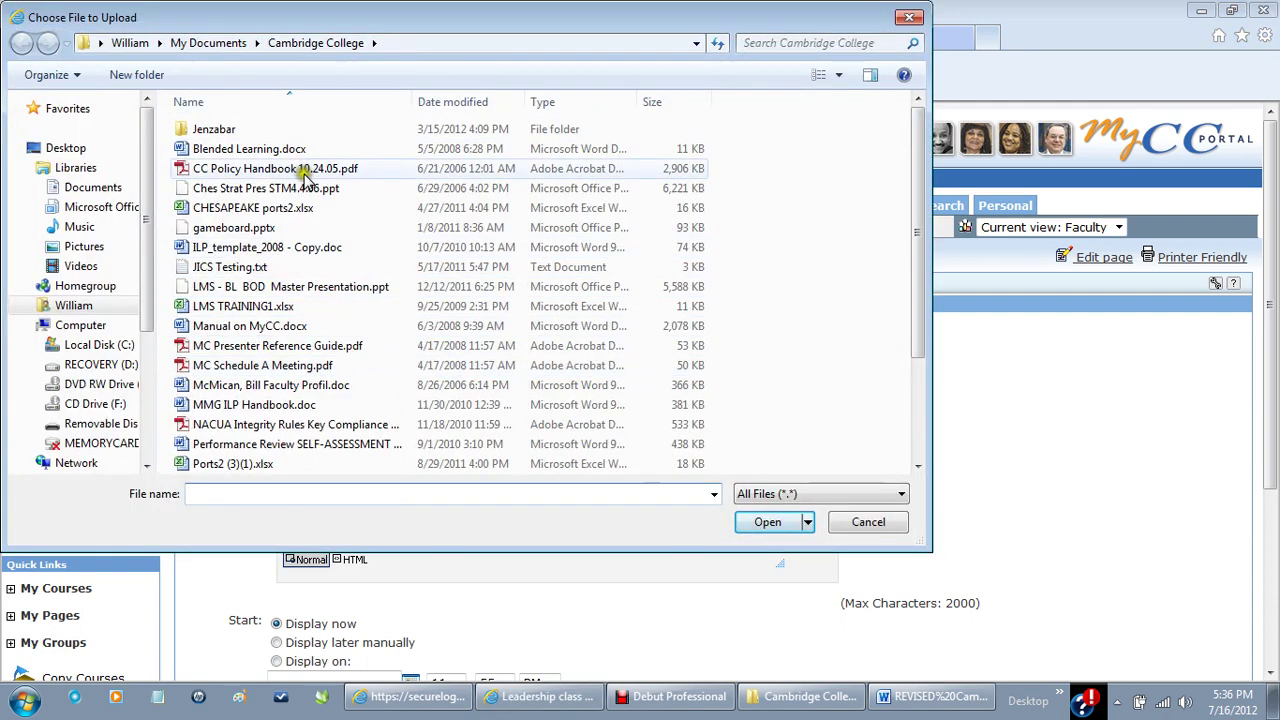
{"action": "left_click", "coordinate": [228, 150]}
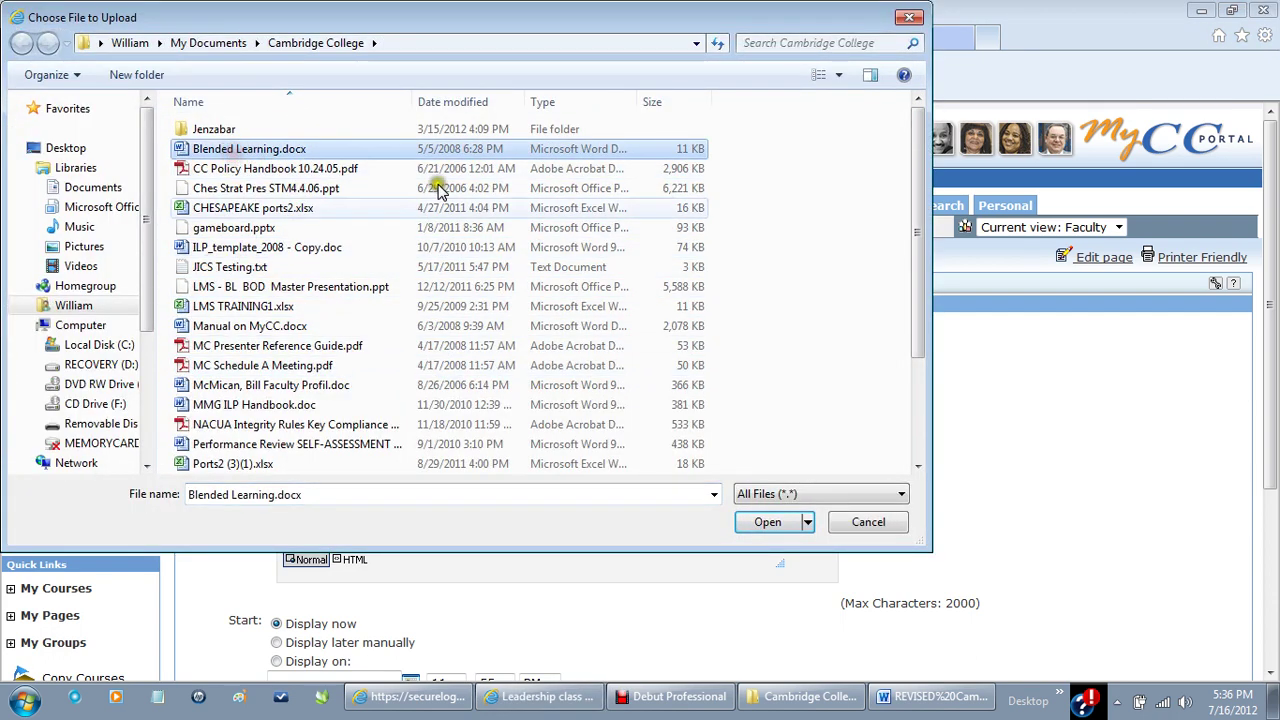
{"action": "left_click", "coordinate": [787, 522]}
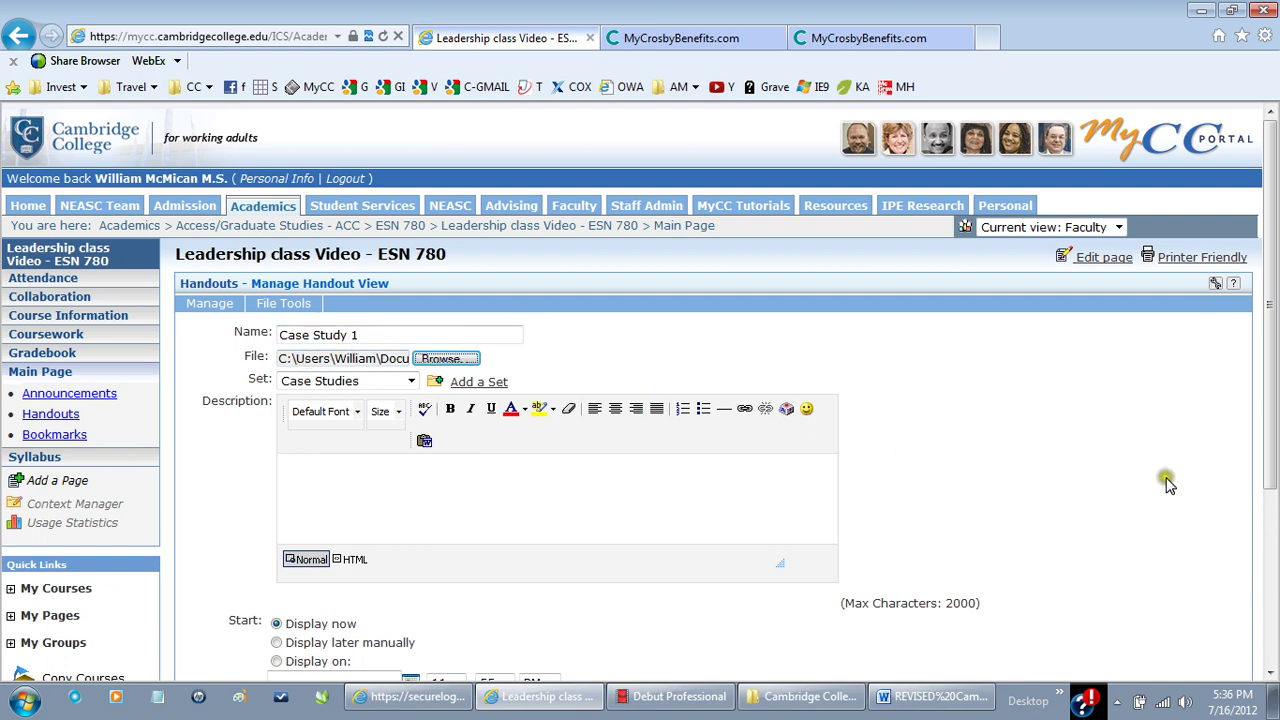
- Set the Case Study 1 handout to display now, make its file link shareable, and save it
{"action": "left_click_drag", "start_coordinate": [1272, 450], "coordinate": [1262, 500]}
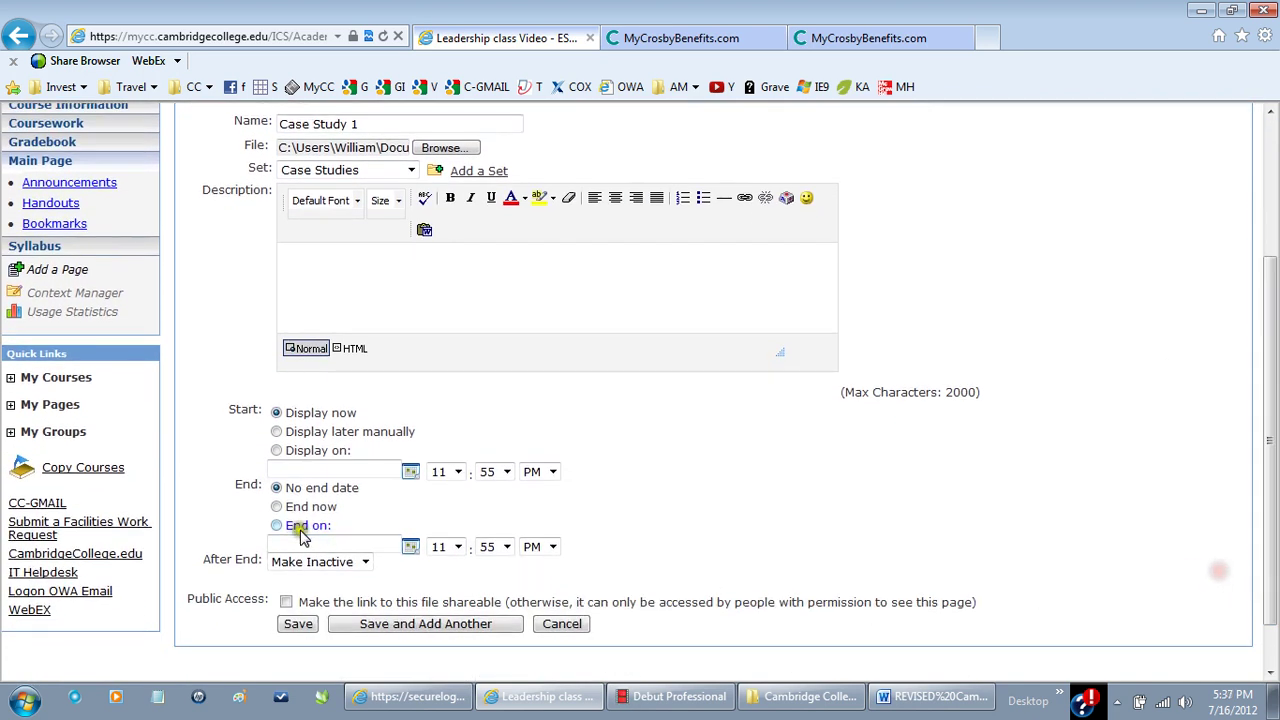
{"action": "left_click", "coordinate": [278, 434]}
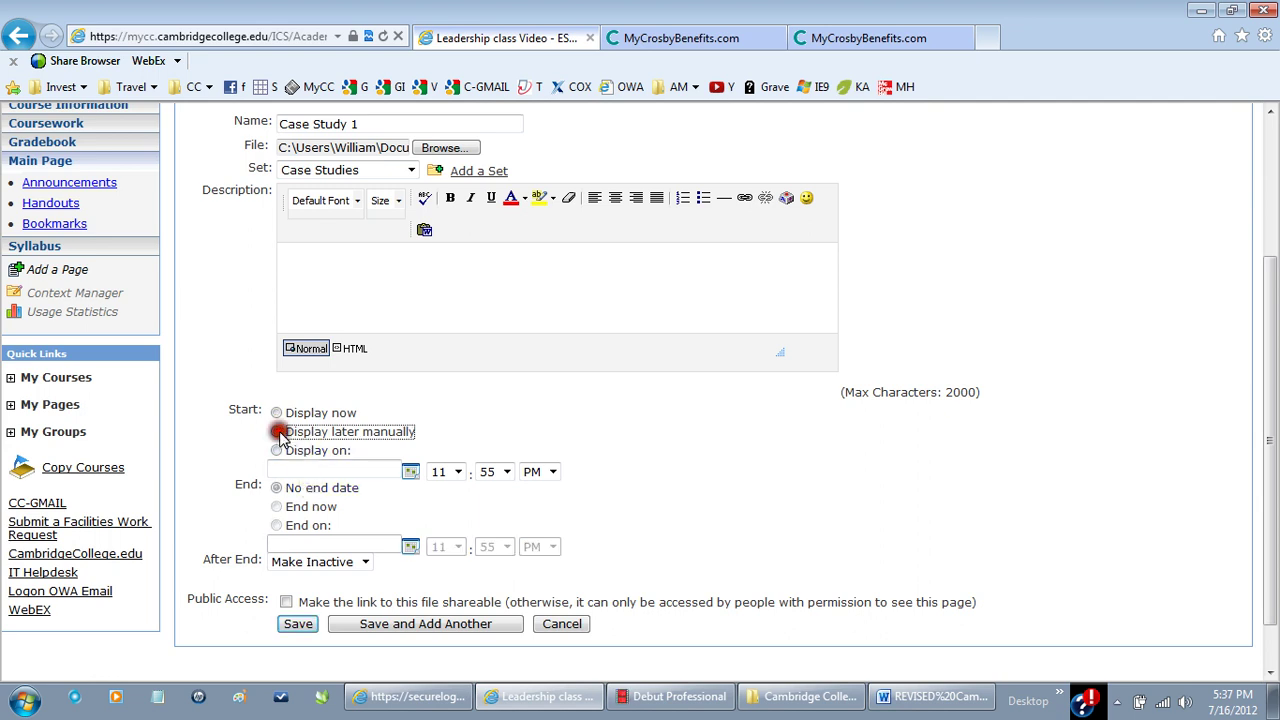
{"action": "left_click", "coordinate": [278, 454]}
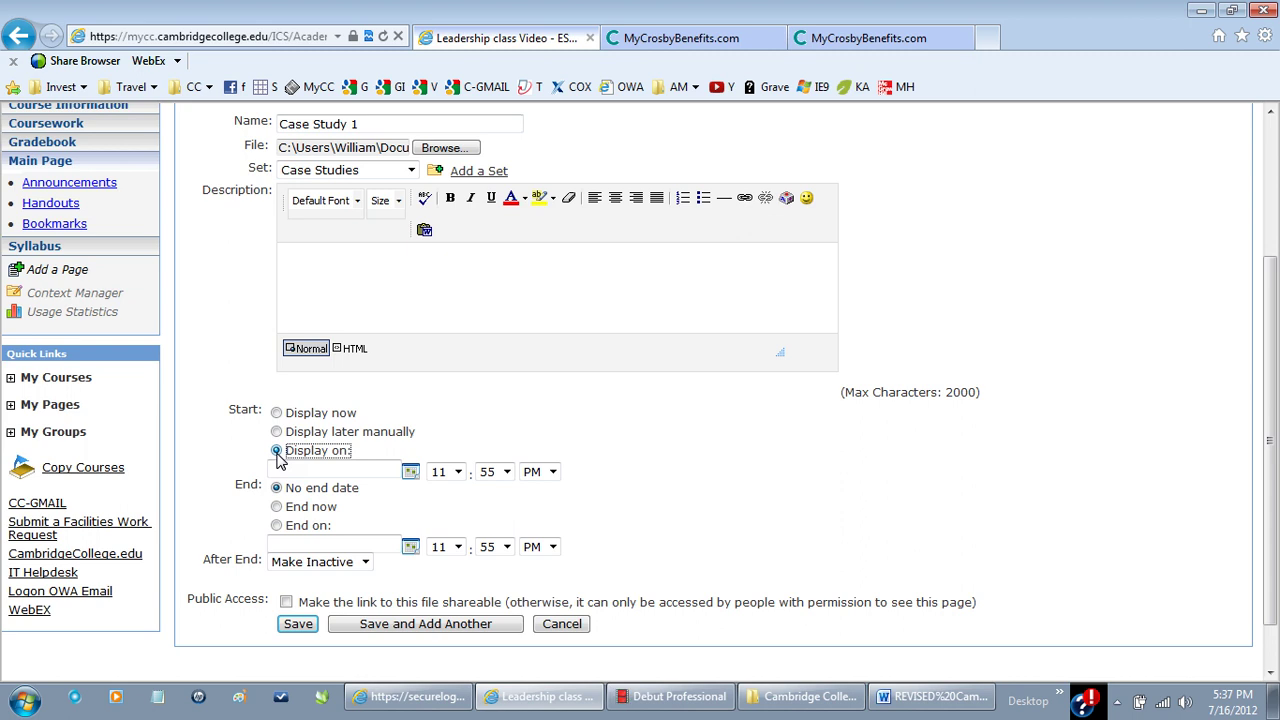
{"action": "left_click", "coordinate": [278, 413]}
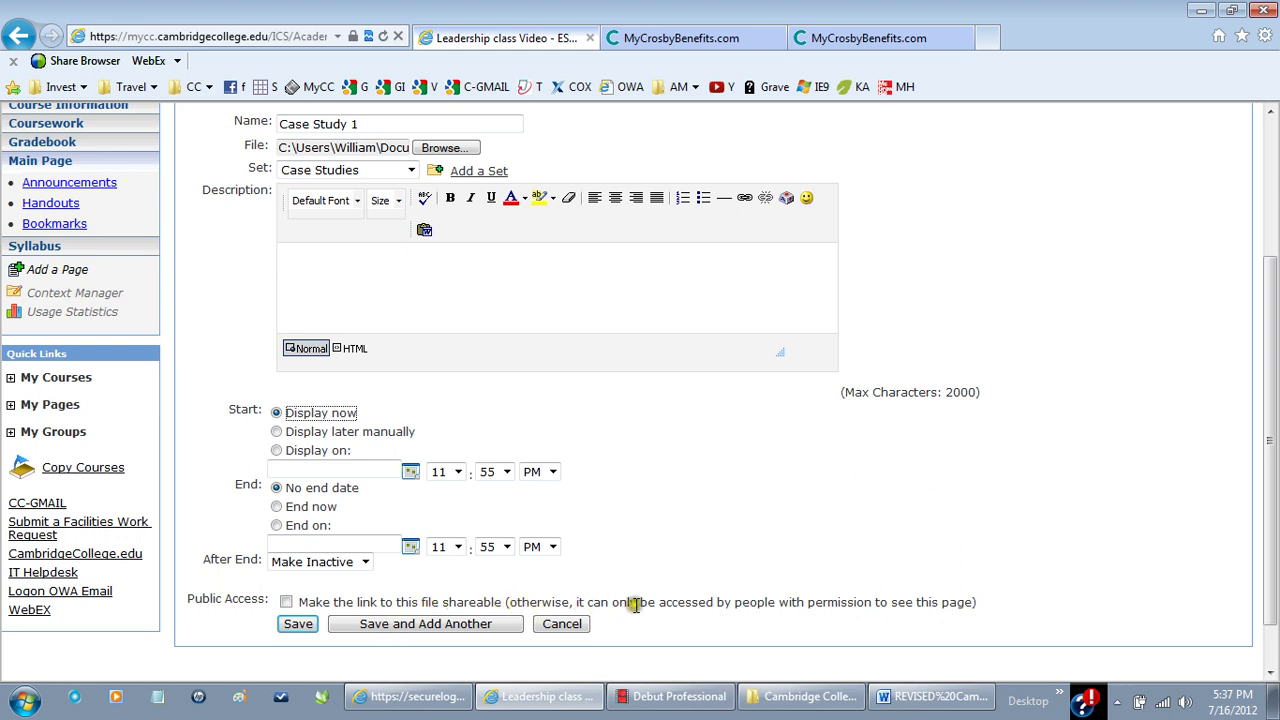
{"action": "left_click", "coordinate": [286, 603]}
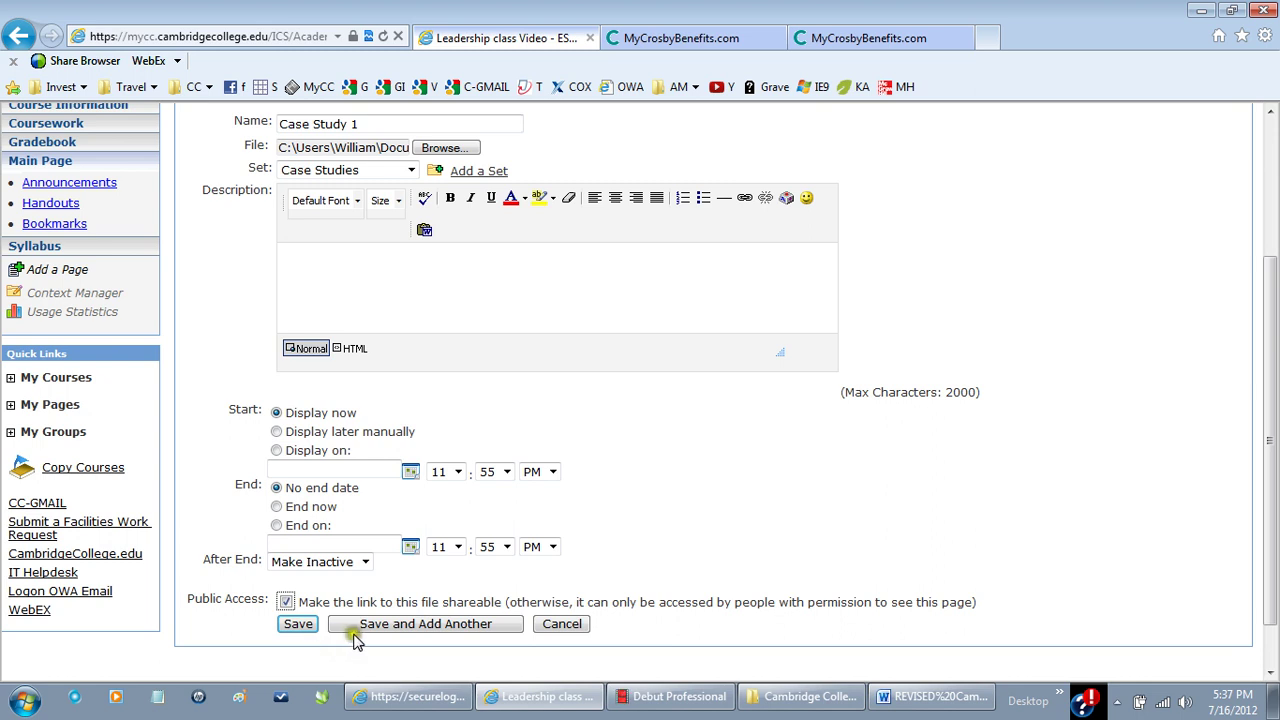
{"action": "left_click", "coordinate": [298, 624]}
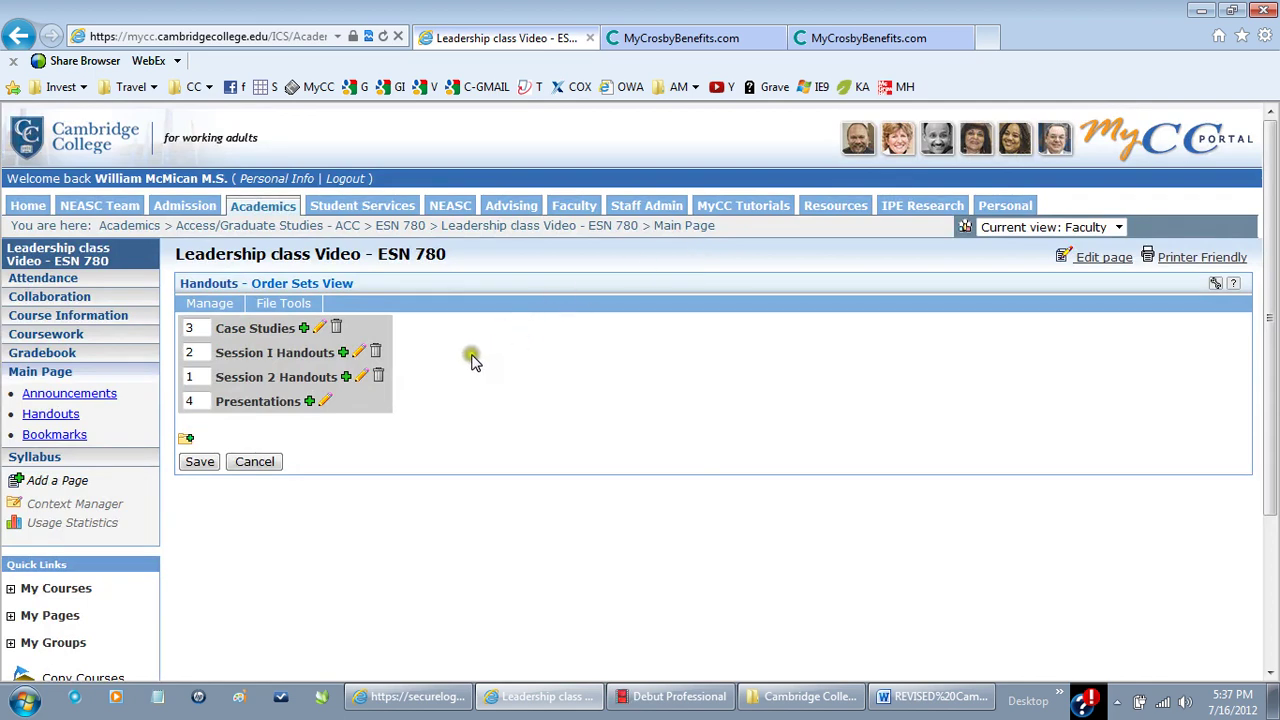
- Return to the Handouts overview and start a handout named Case Study 2 with the faculty profile .doc file attached
{"action": "left_click", "coordinate": [207, 285]}
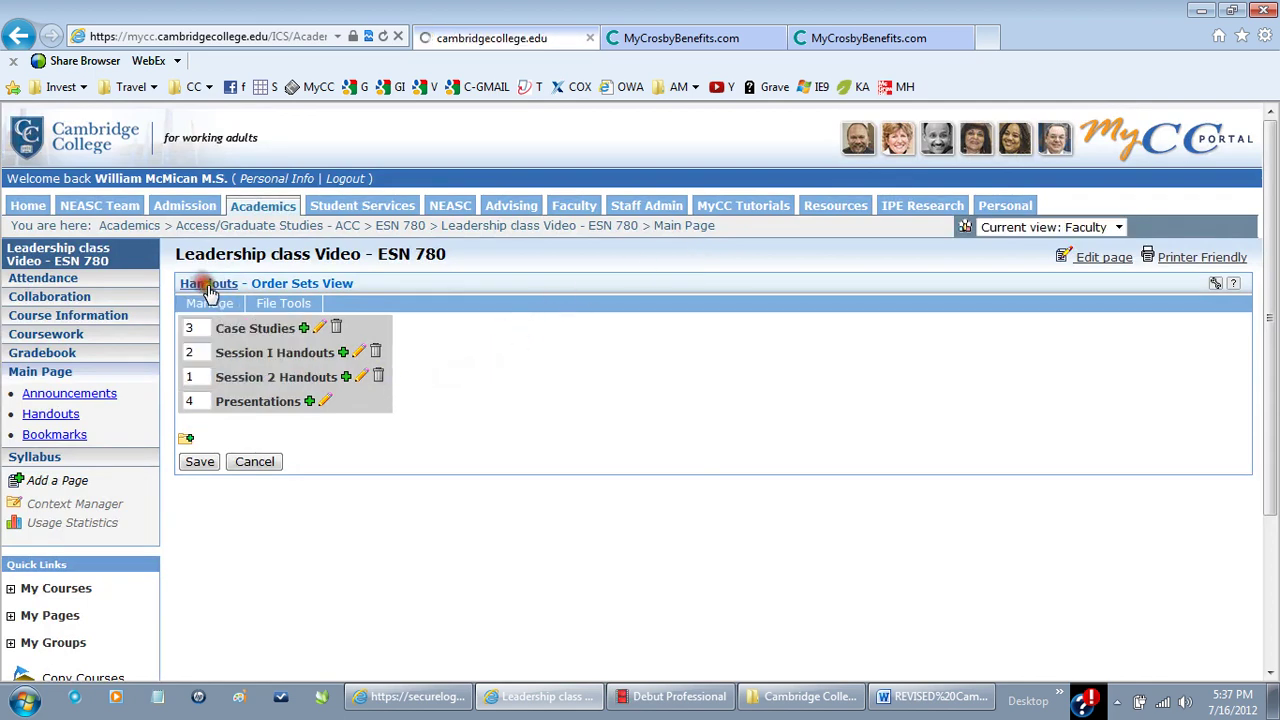
{"action": "left_click", "coordinate": [209, 303]}
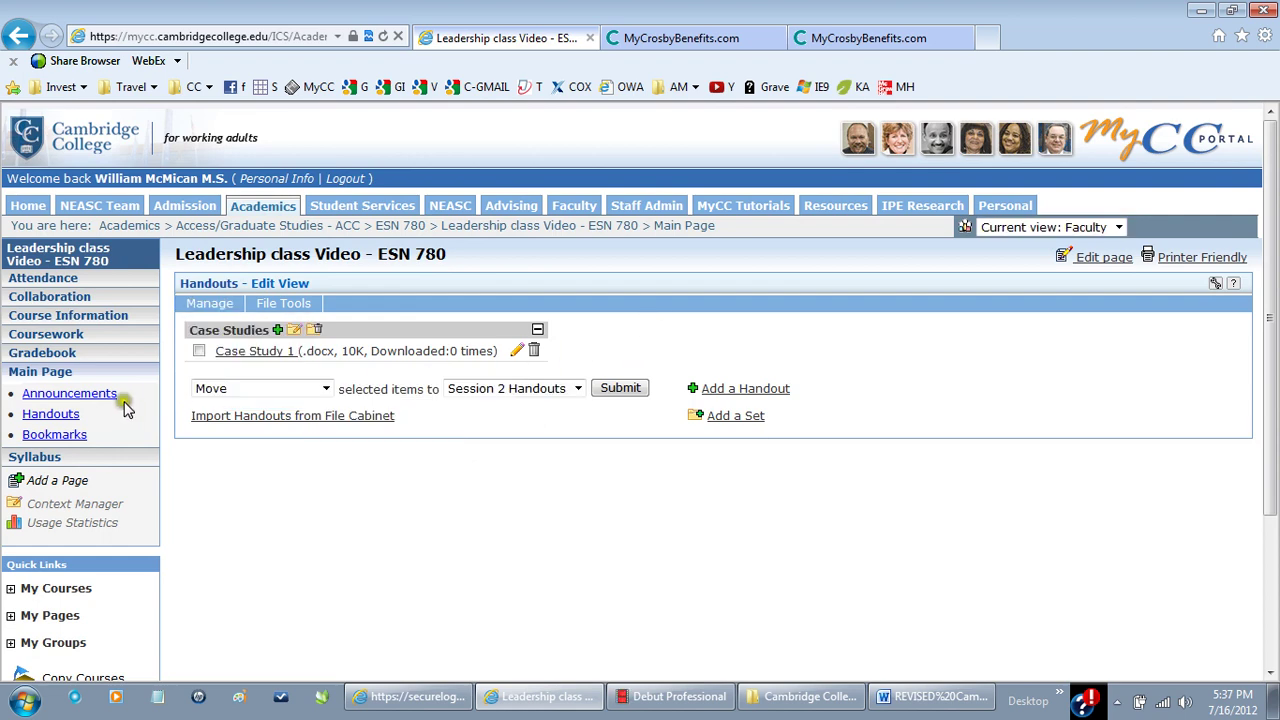
{"action": "left_click", "coordinate": [753, 392]}
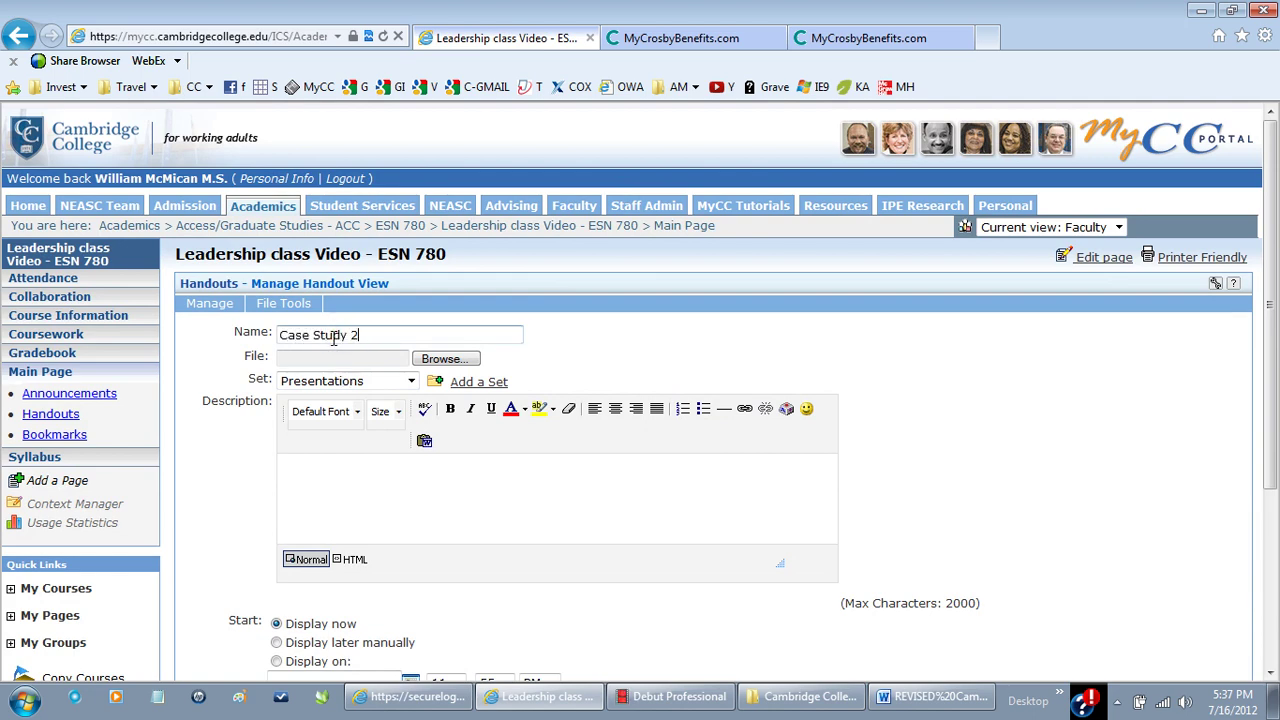
{"action": "left_click", "coordinate": [455, 358]}
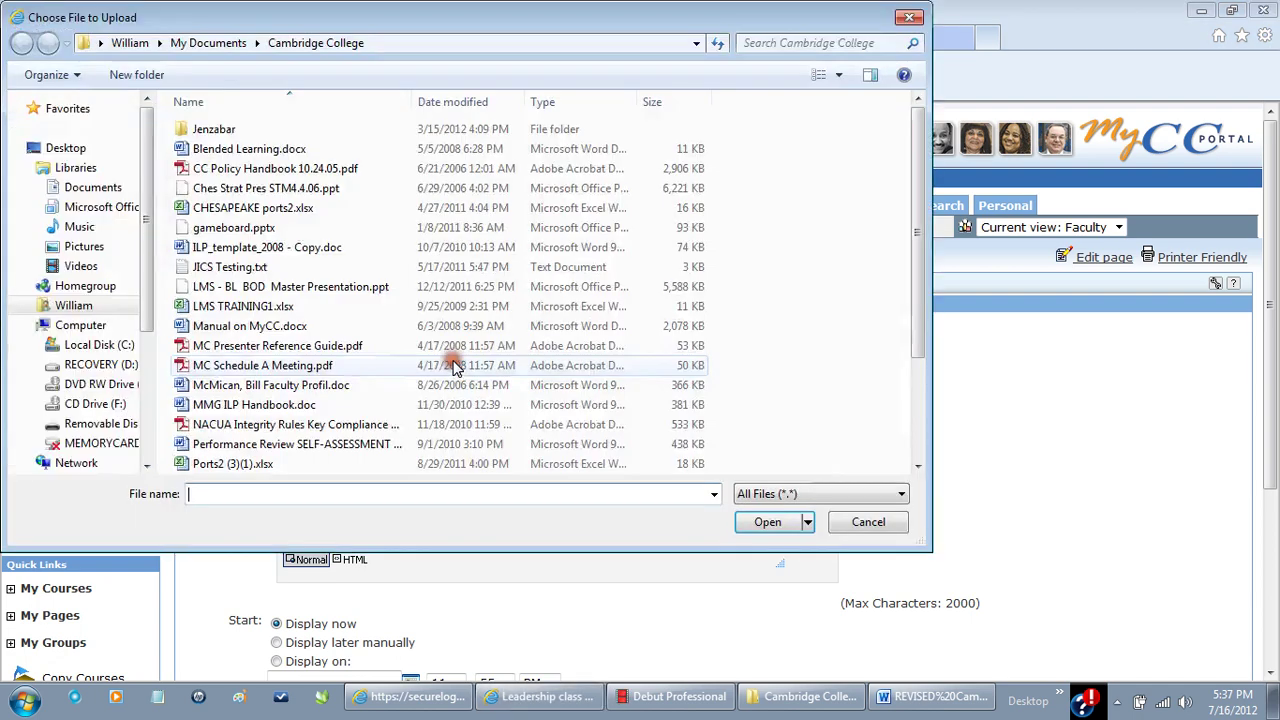
{"action": "left_click", "coordinate": [232, 386]}
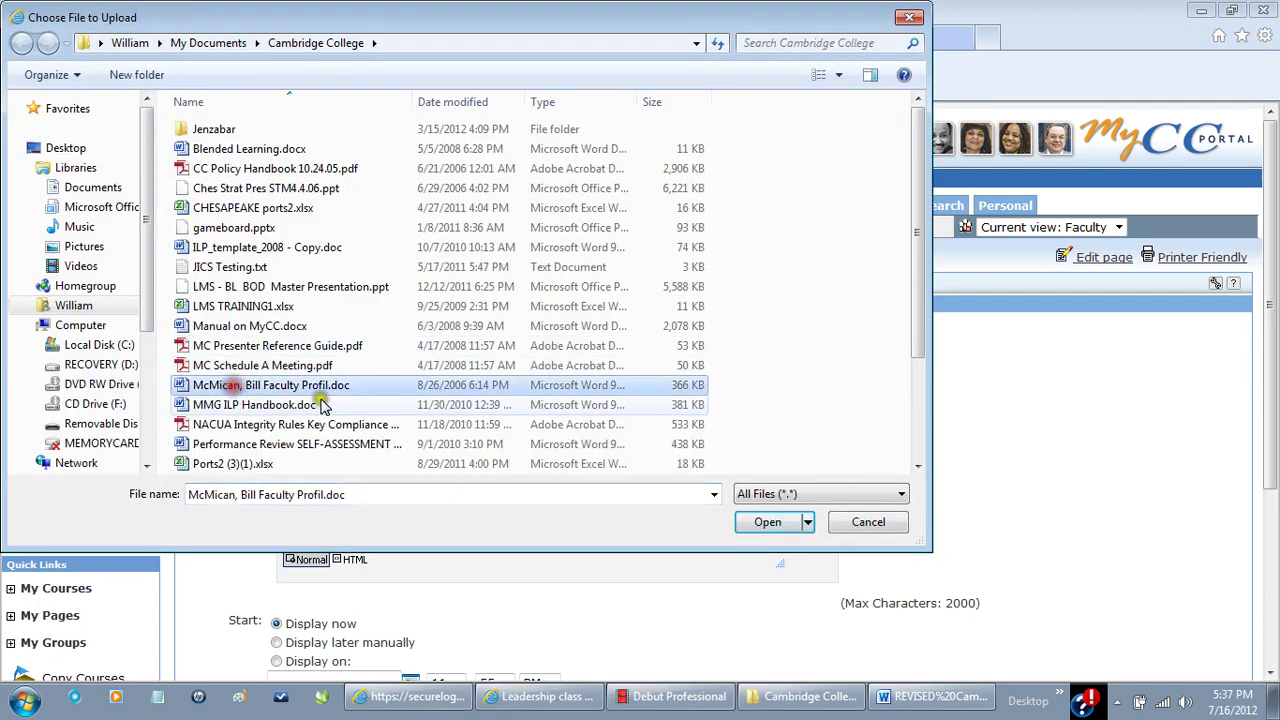
{"action": "left_click", "coordinate": [766, 522]}
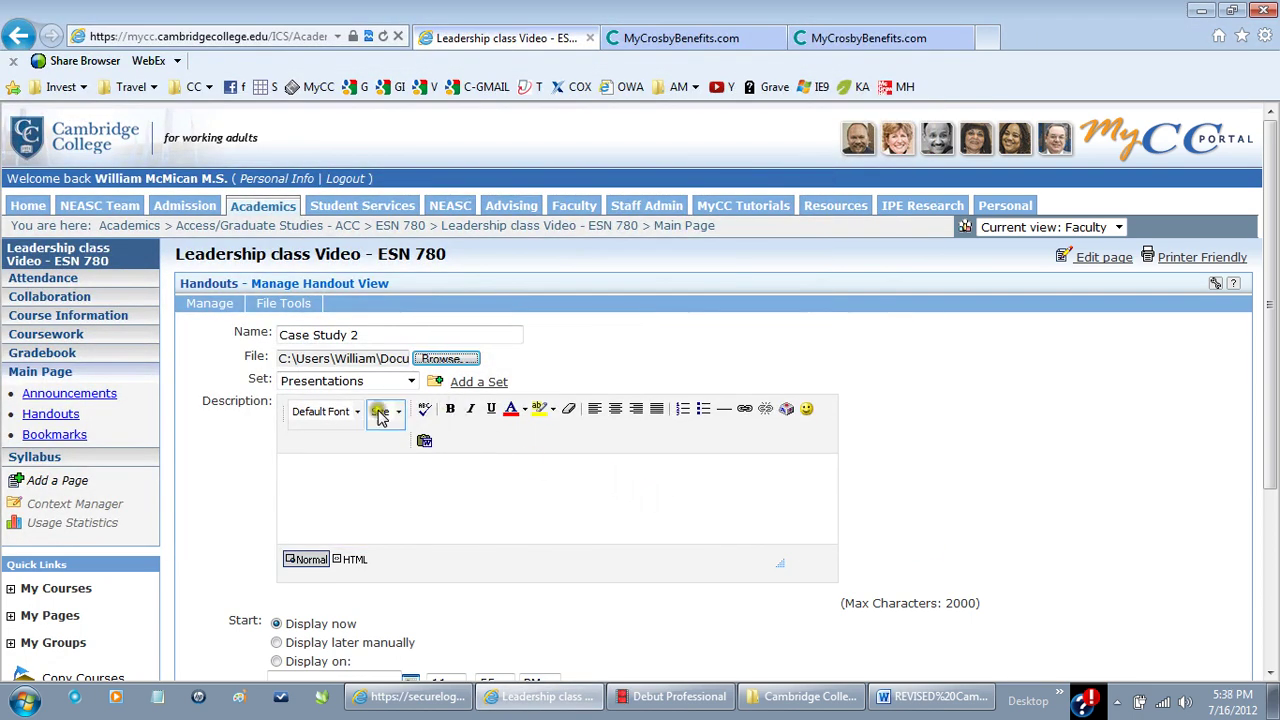
- Assign the Case Study 2 handout to the Case Studies set and save it
{"action": "left_click", "coordinate": [395, 383]}
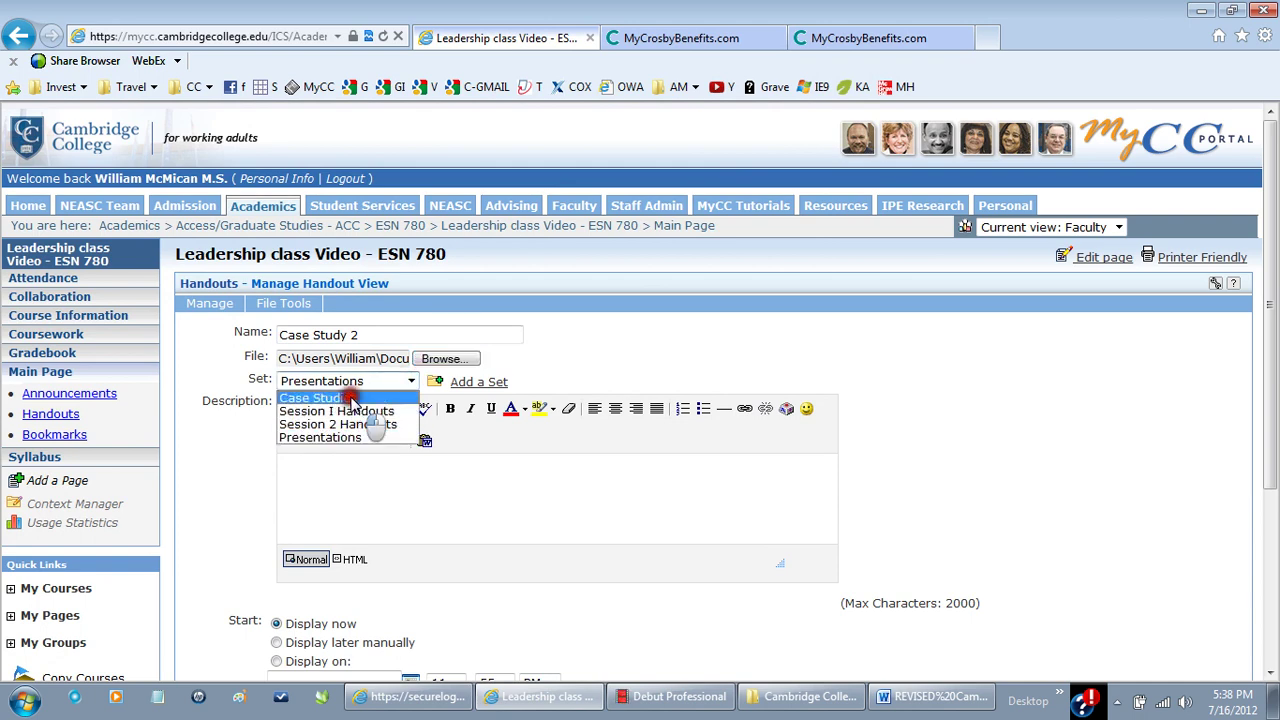
{"action": "left_click", "coordinate": [368, 398]}
{"action": "left_click", "coordinate": [1267, 572]}
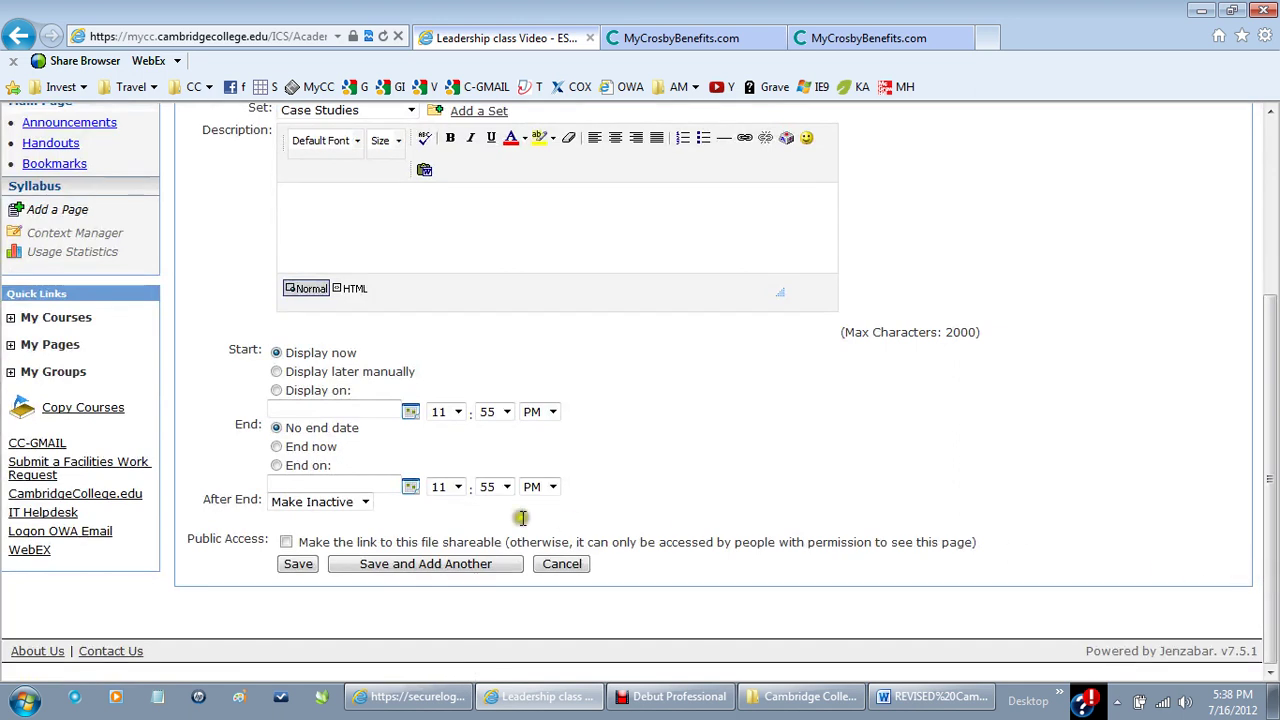
{"action": "left_click", "coordinate": [298, 564]}
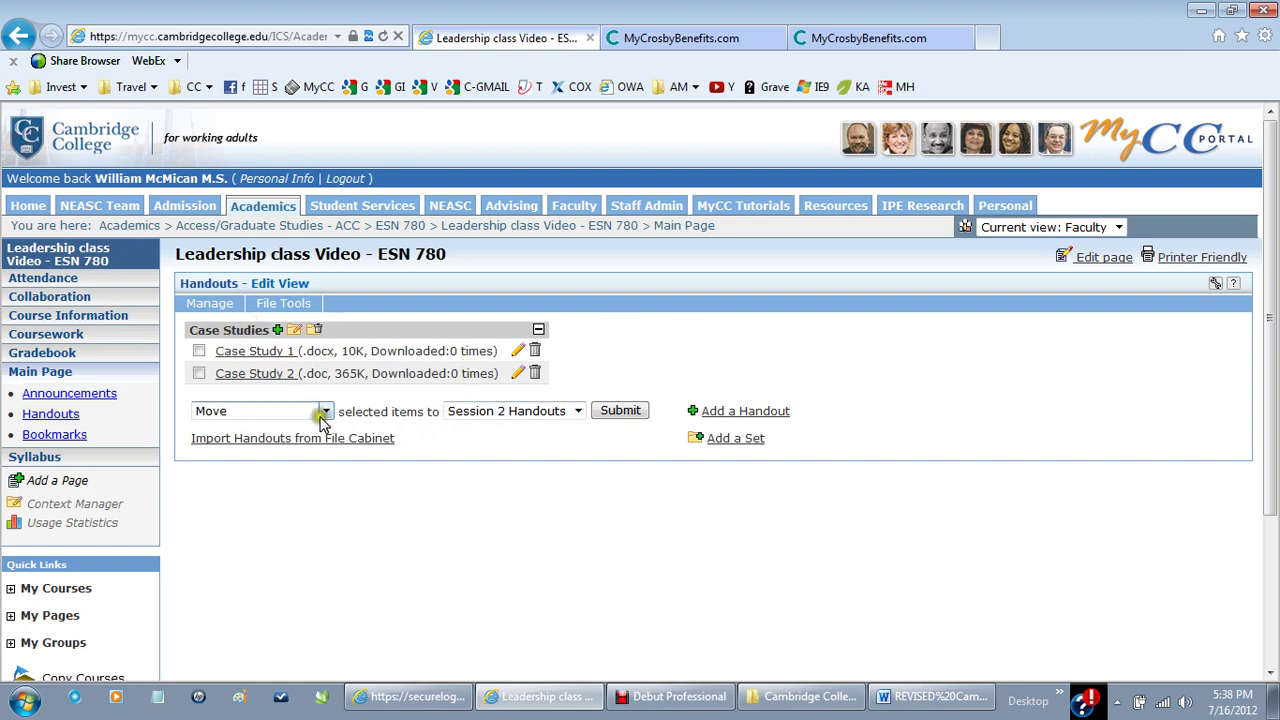
- Add a handout named ILP Templates to the Presentations set with ILP_template_2008 - Copy.doc attached, then save it and begin another handout
{"action": "left_click", "coordinate": [708, 418]}
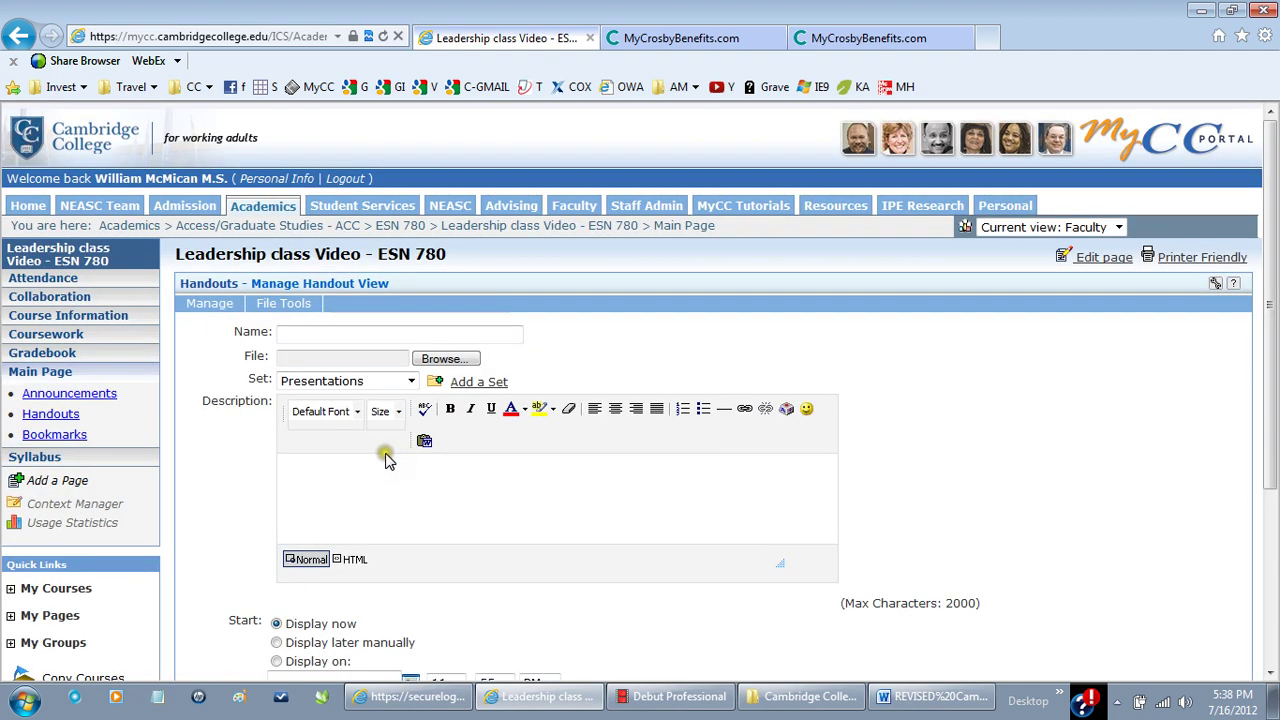
{"action": "left_click", "coordinate": [447, 359]}
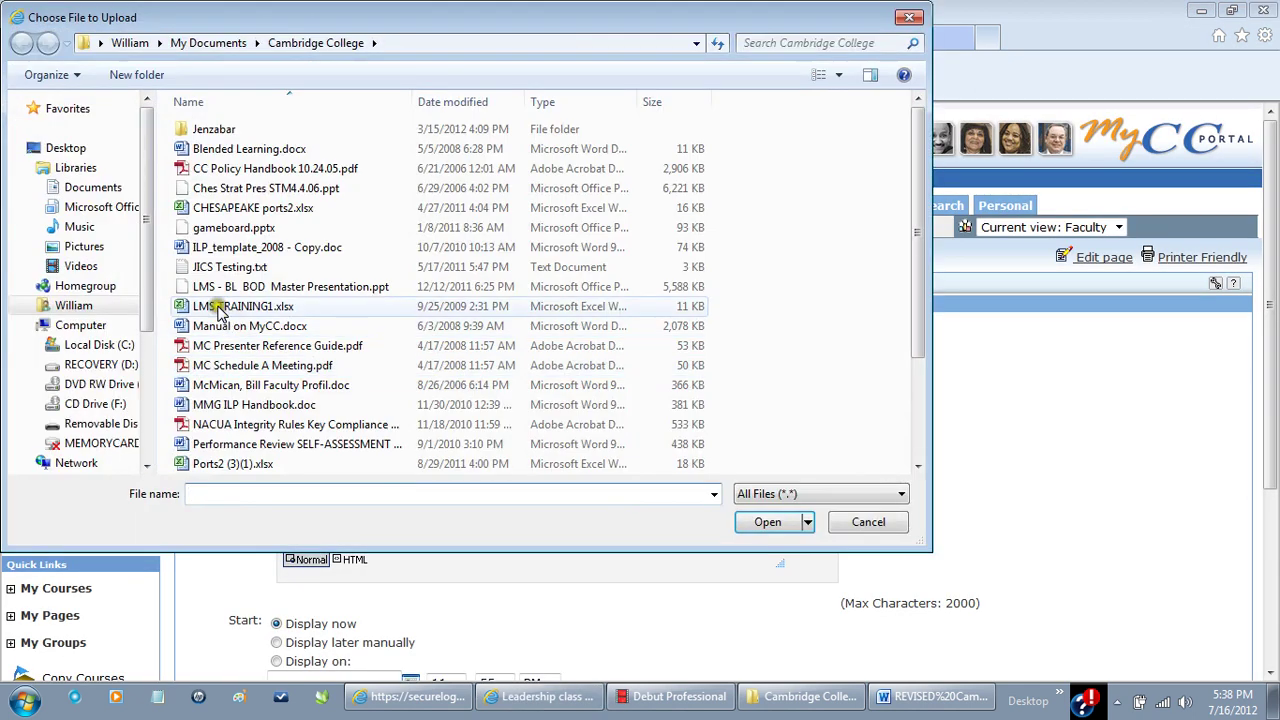
{"action": "left_click", "coordinate": [255, 250]}
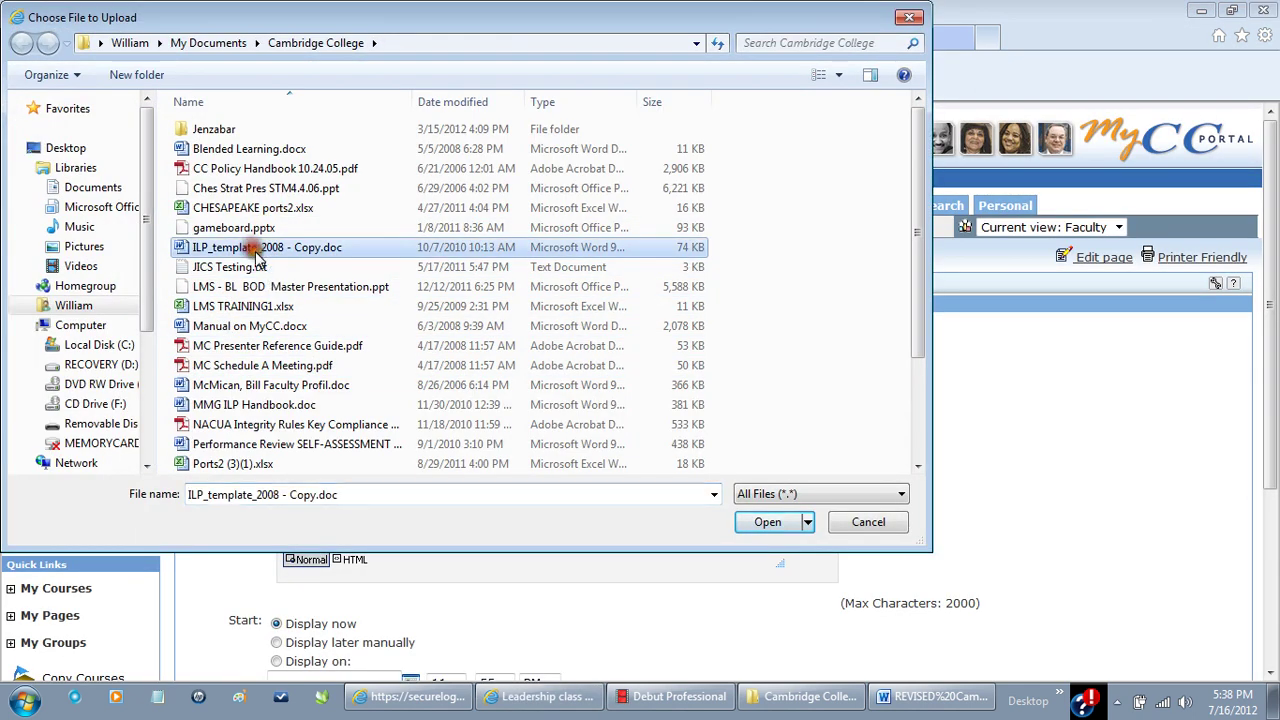
{"action": "left_click", "coordinate": [767, 522]}
{"action": "left_click", "coordinate": [308, 331]}
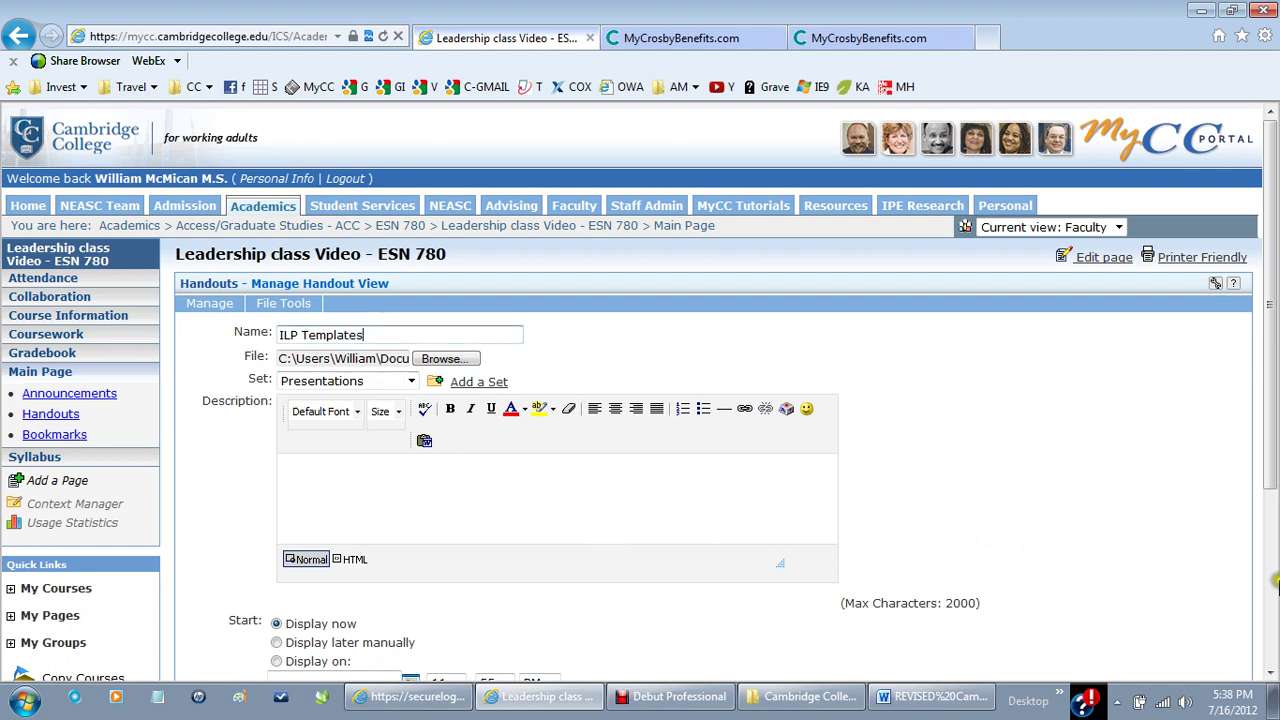
{"action": "scroll", "coordinate": [1276, 582], "scroll_direction": "down", "scroll_amount": 3}
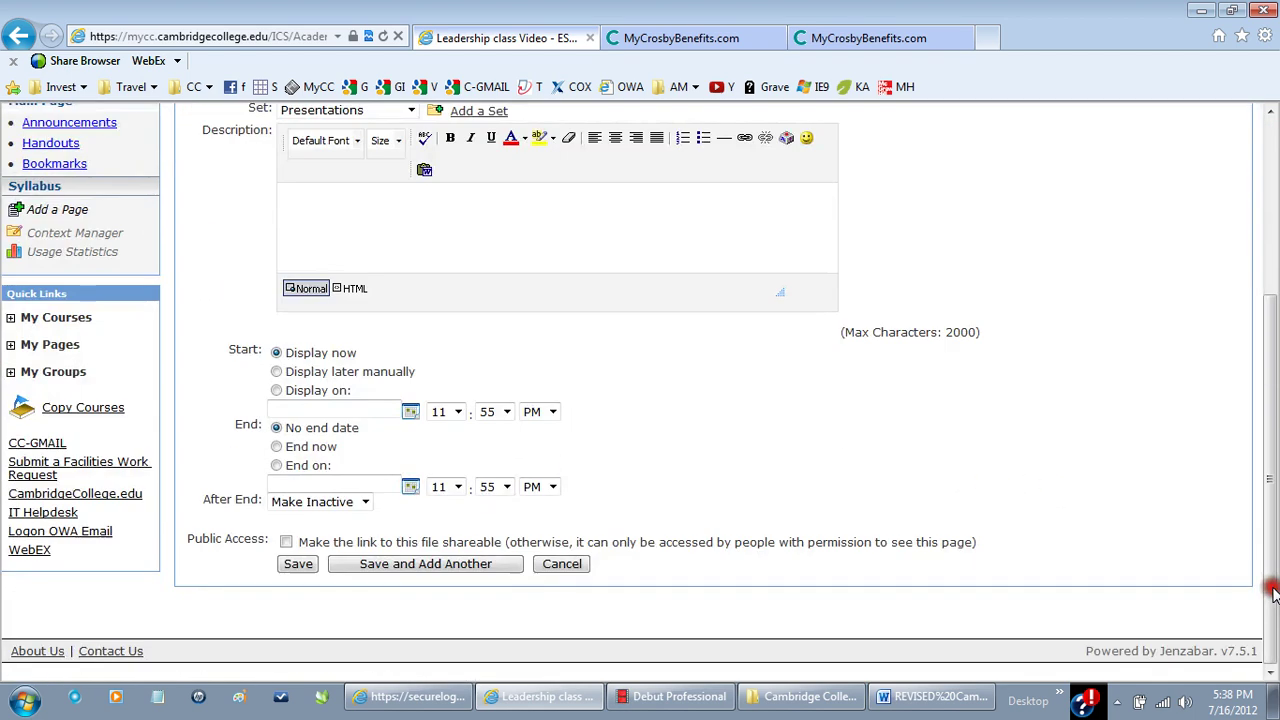
{"action": "left_click", "coordinate": [300, 566]}
{"action": "left_click", "coordinate": [398, 566]}
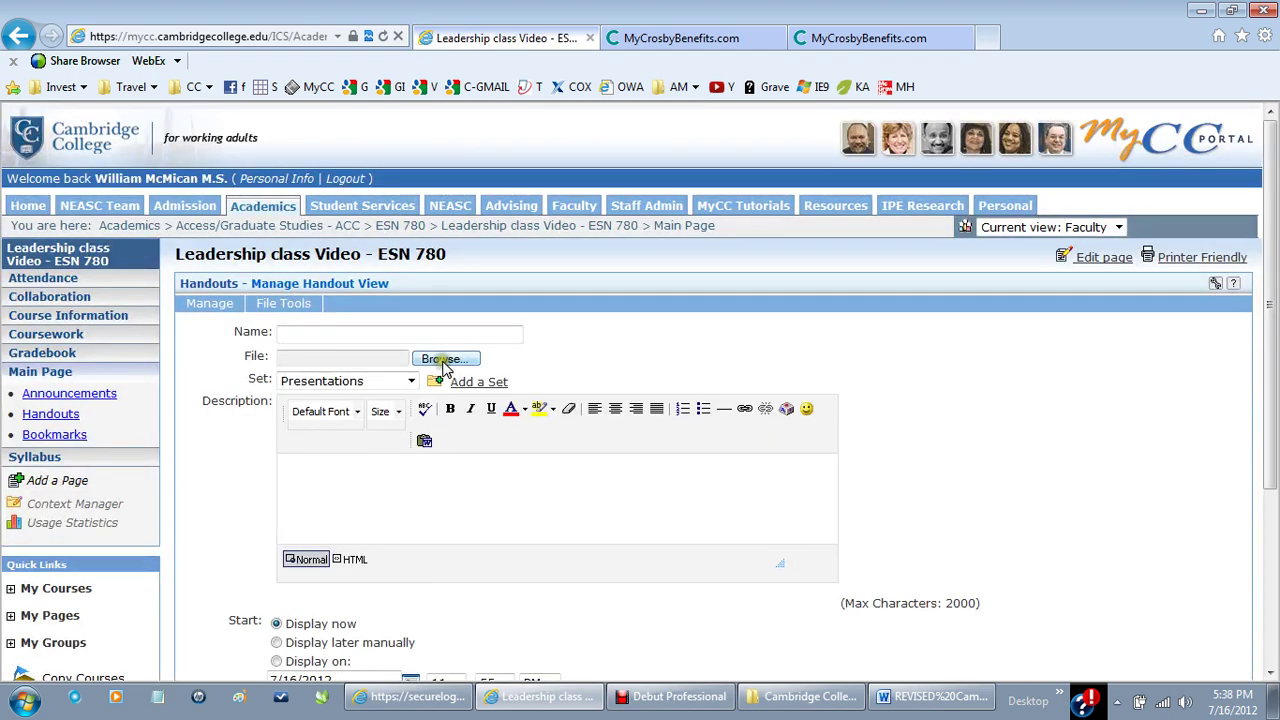
- Attach MMG ILP Handbook.doc to the new Presentations handout, name it ILP handbook, and save it
{"action": "left_click", "coordinate": [443, 360]}
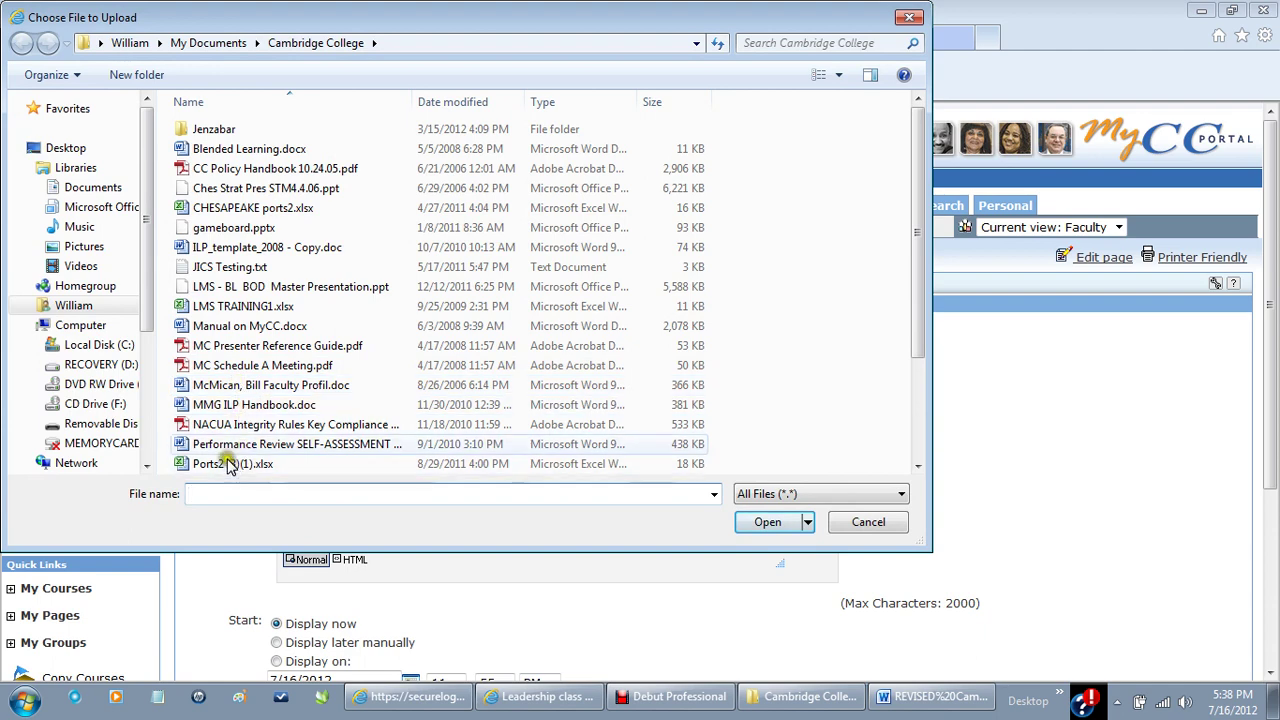
{"action": "left_click", "coordinate": [246, 404]}
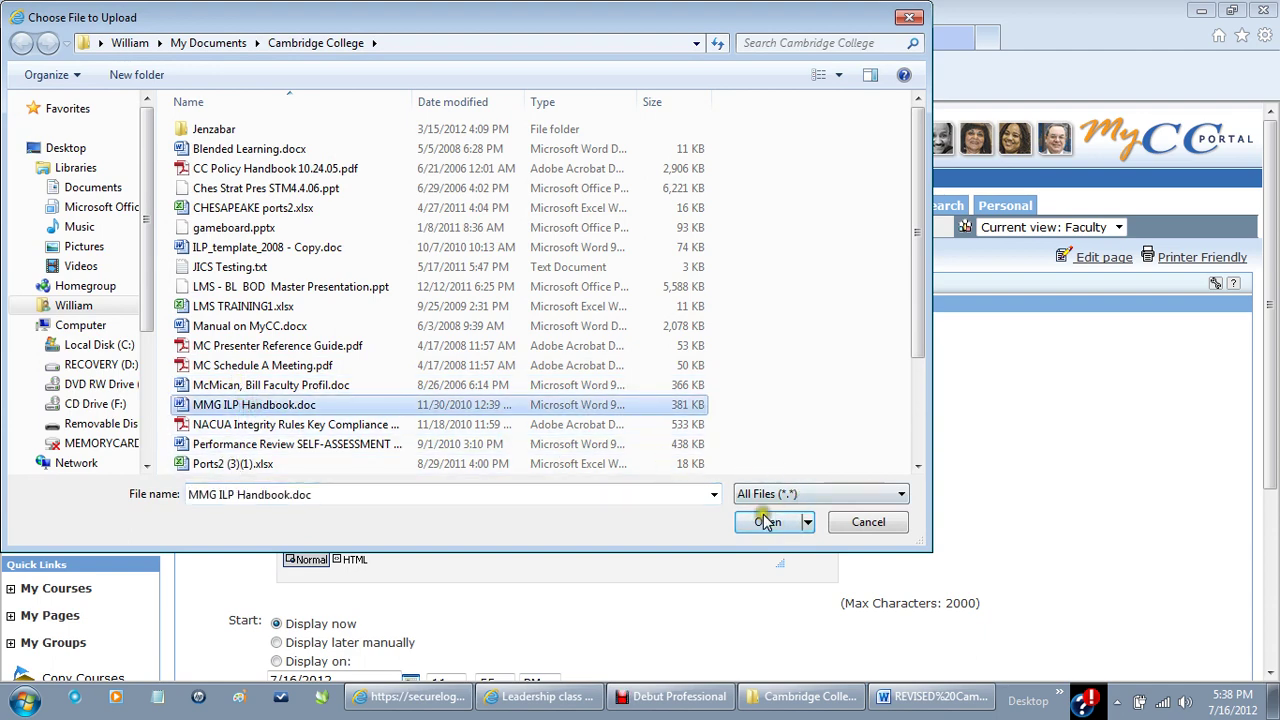
{"action": "double_click", "coordinate": [303, 405]}
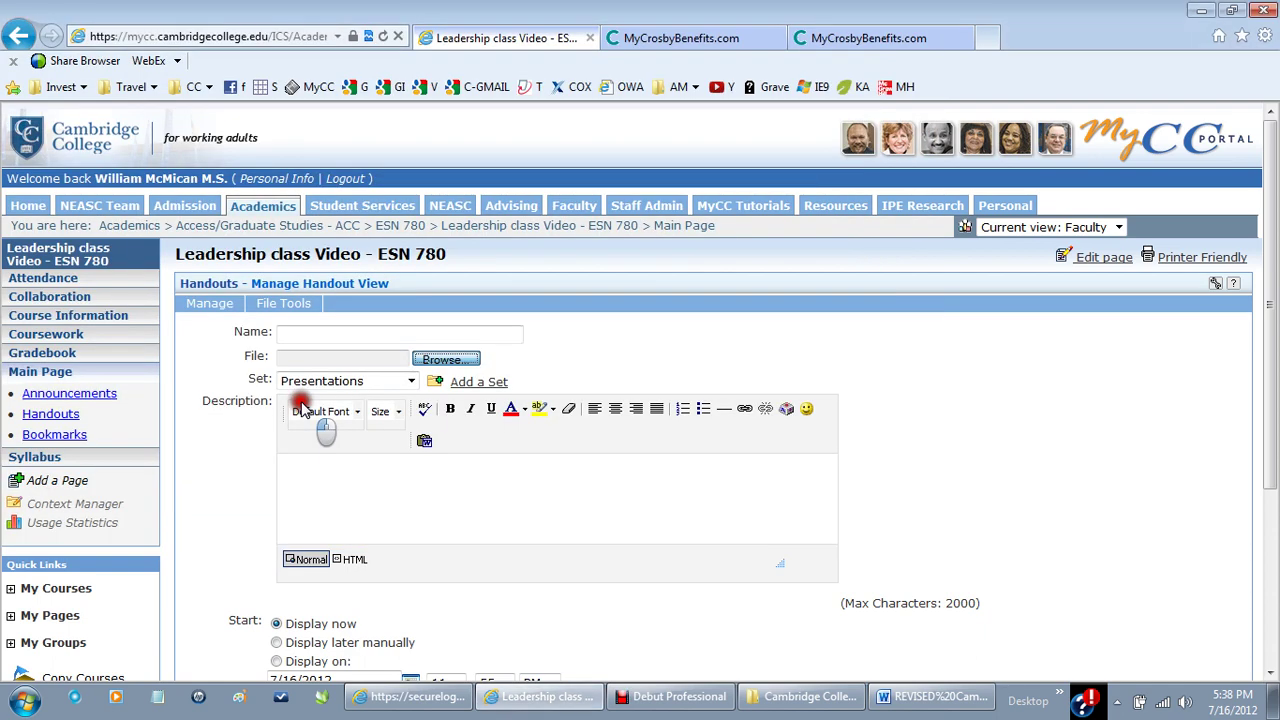
{"action": "left_click", "coordinate": [290, 333]}
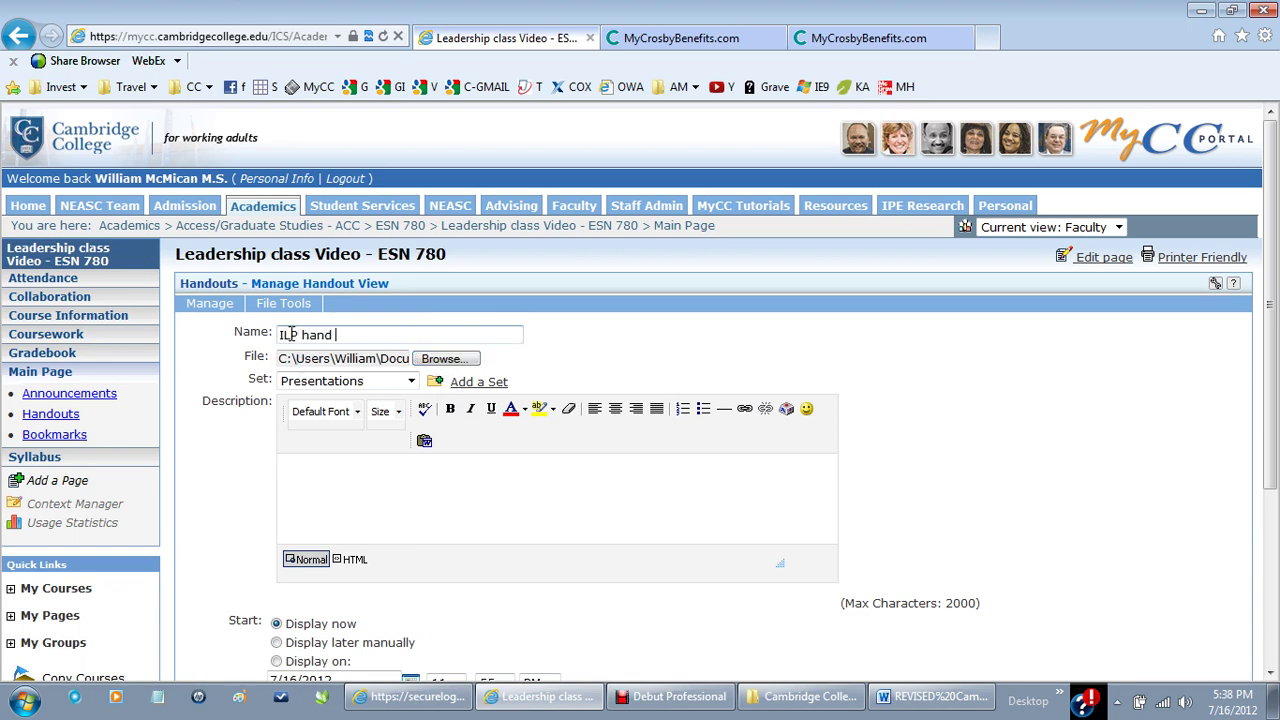
{"action": "type", "text": "ILP handbook"}
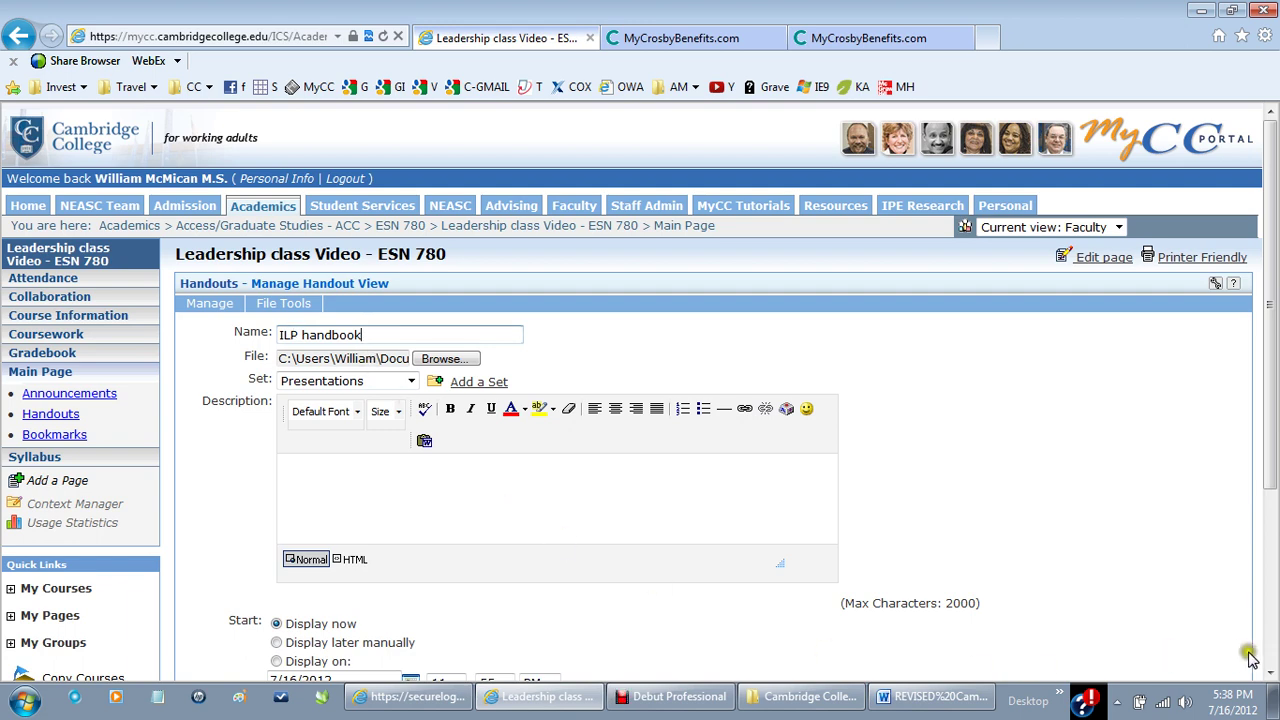
{"action": "scroll", "coordinate": [1272, 653], "scroll_direction": "down", "scroll_amount": 3}
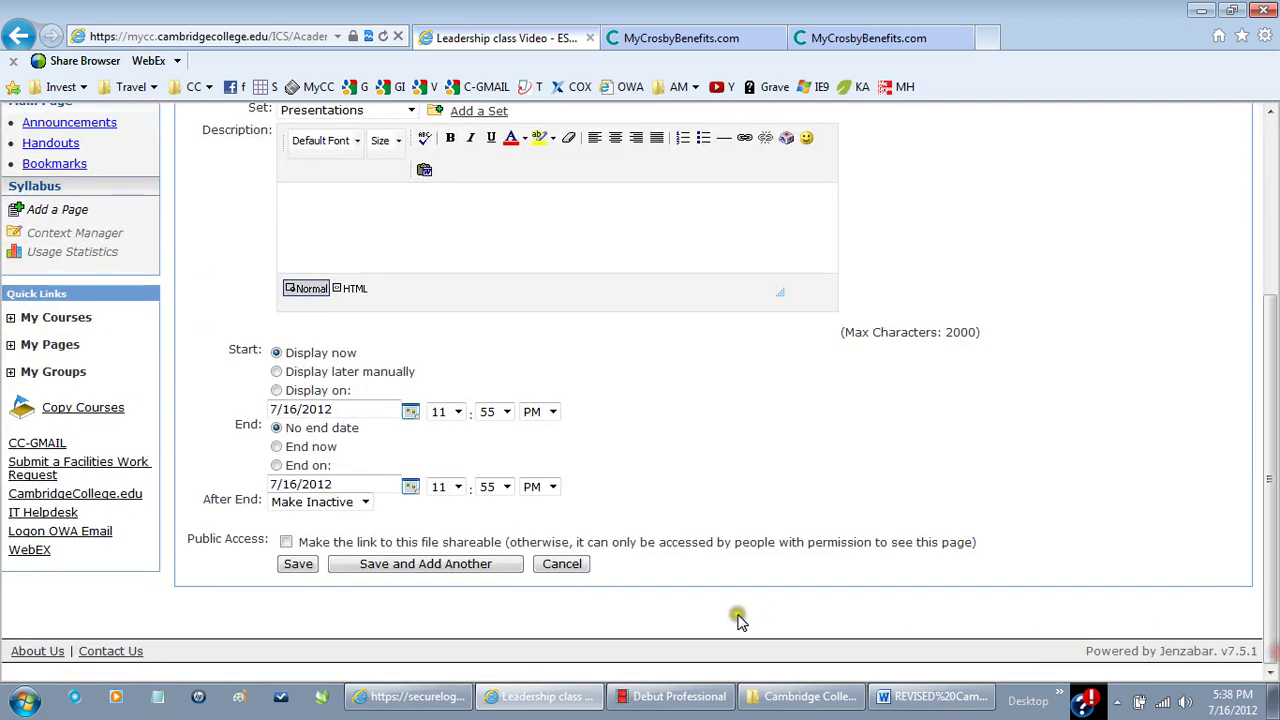
{"action": "left_click", "coordinate": [289, 566]}
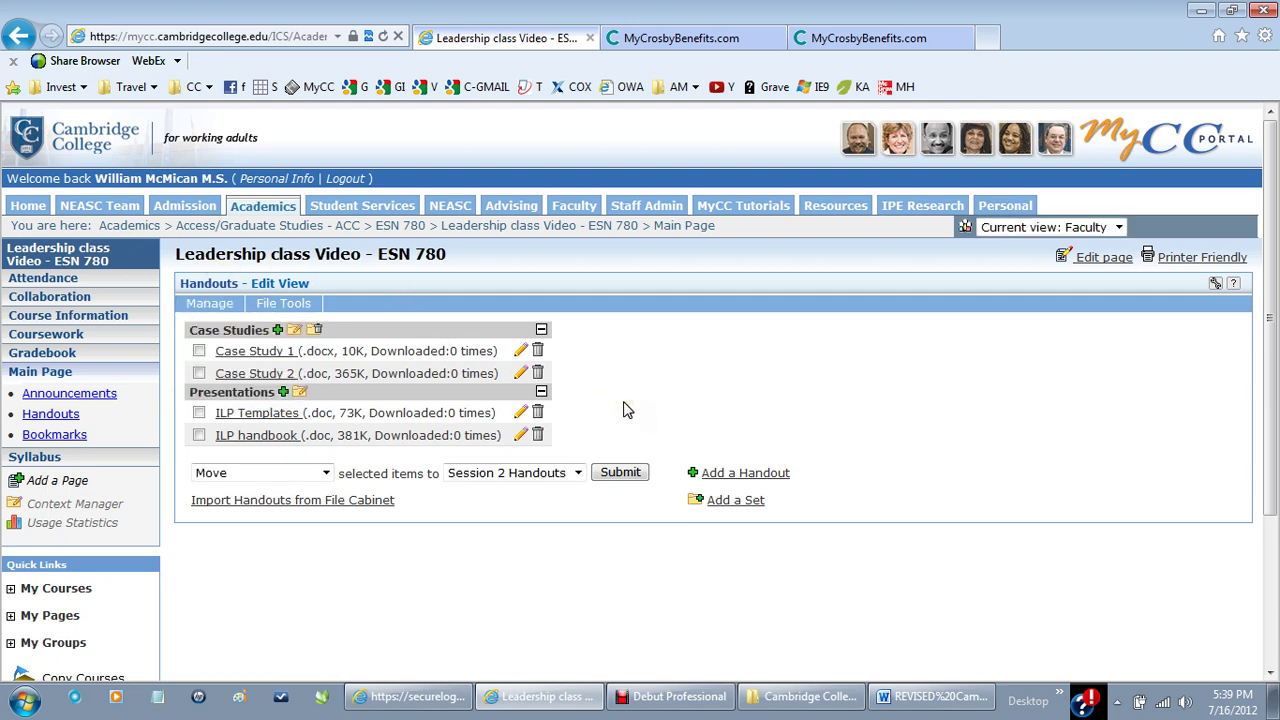
- Move the ILP Templates and ILP handbook handouts from Presentations to the Session I Handouts set
{"action": "left_click", "coordinate": [745, 472]}
{"action": "left_click", "coordinate": [200, 415]}
{"action": "left_click", "coordinate": [199, 435]}
{"action": "left_click", "coordinate": [578, 473]}
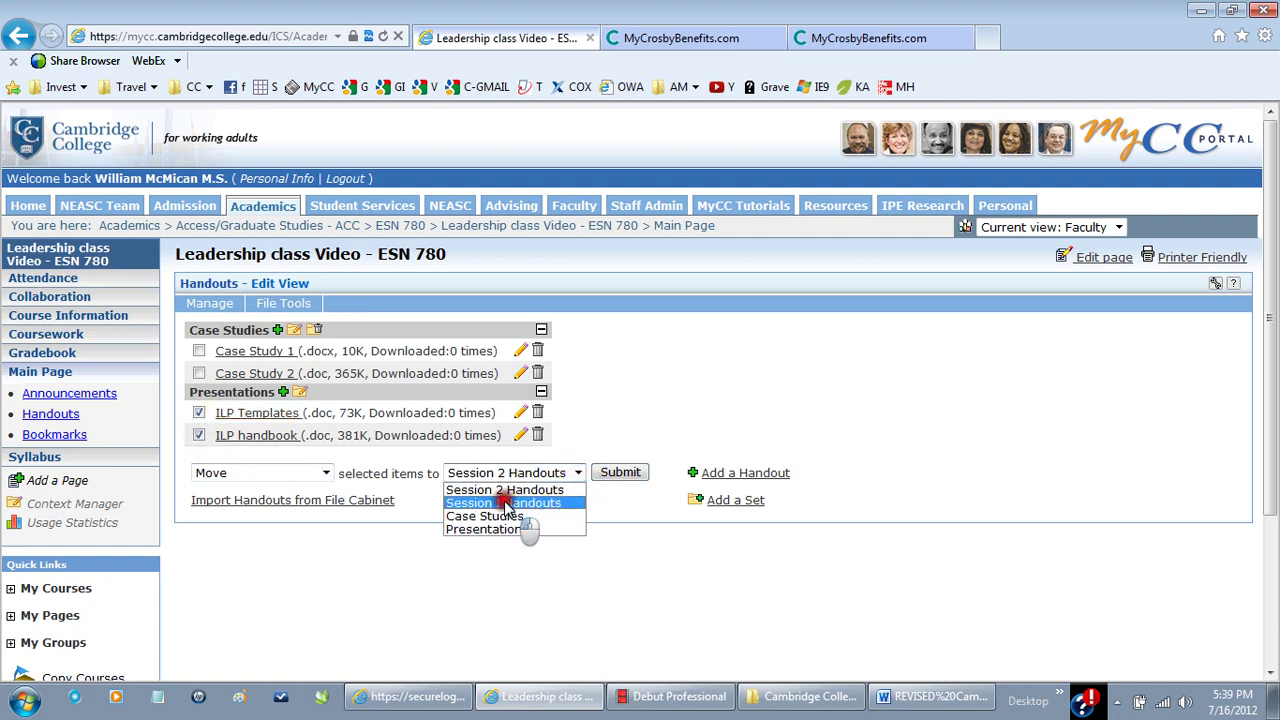
{"action": "left_click", "coordinate": [510, 503]}
{"action": "left_click", "coordinate": [624, 475]}
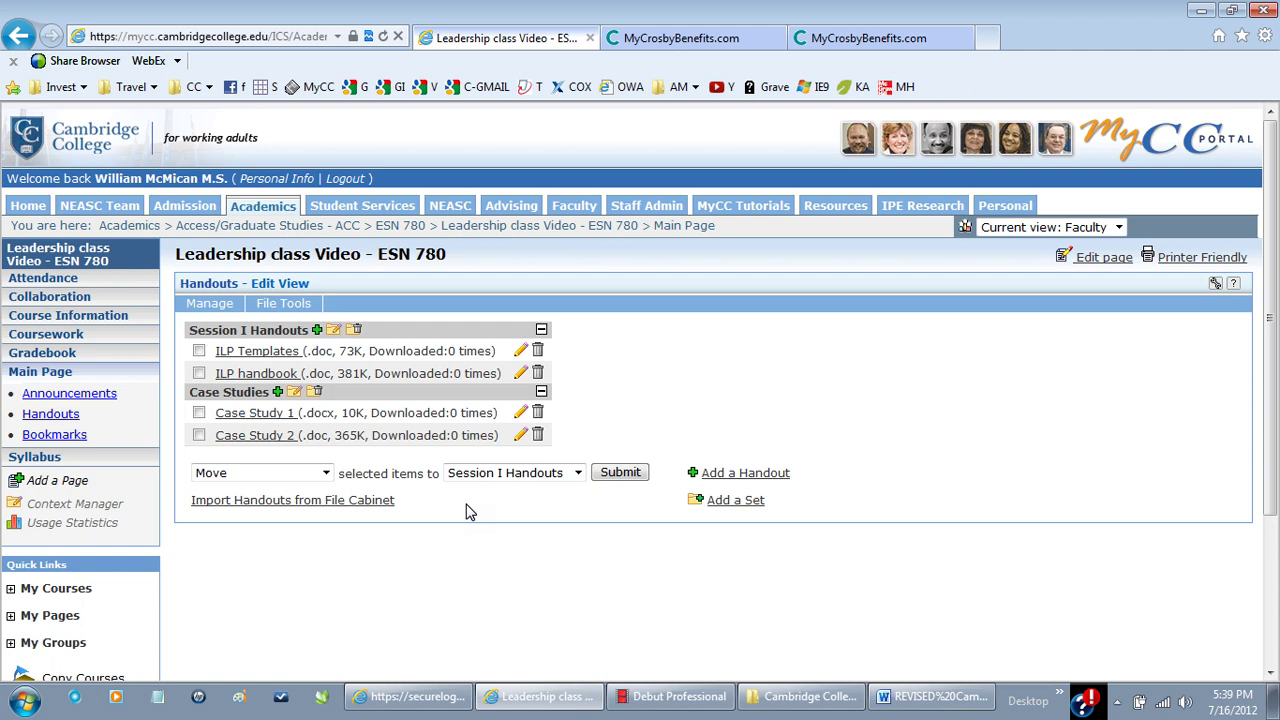
{"action": "left_click", "coordinate": [612, 476]}
{"action": "left_click", "coordinate": [615, 479]}
- Add a handout named Class Powerpoint to the Presentations set with MC Presenter Reference Guide.pdf attached, and save it
{"action": "left_click", "coordinate": [730, 473]}
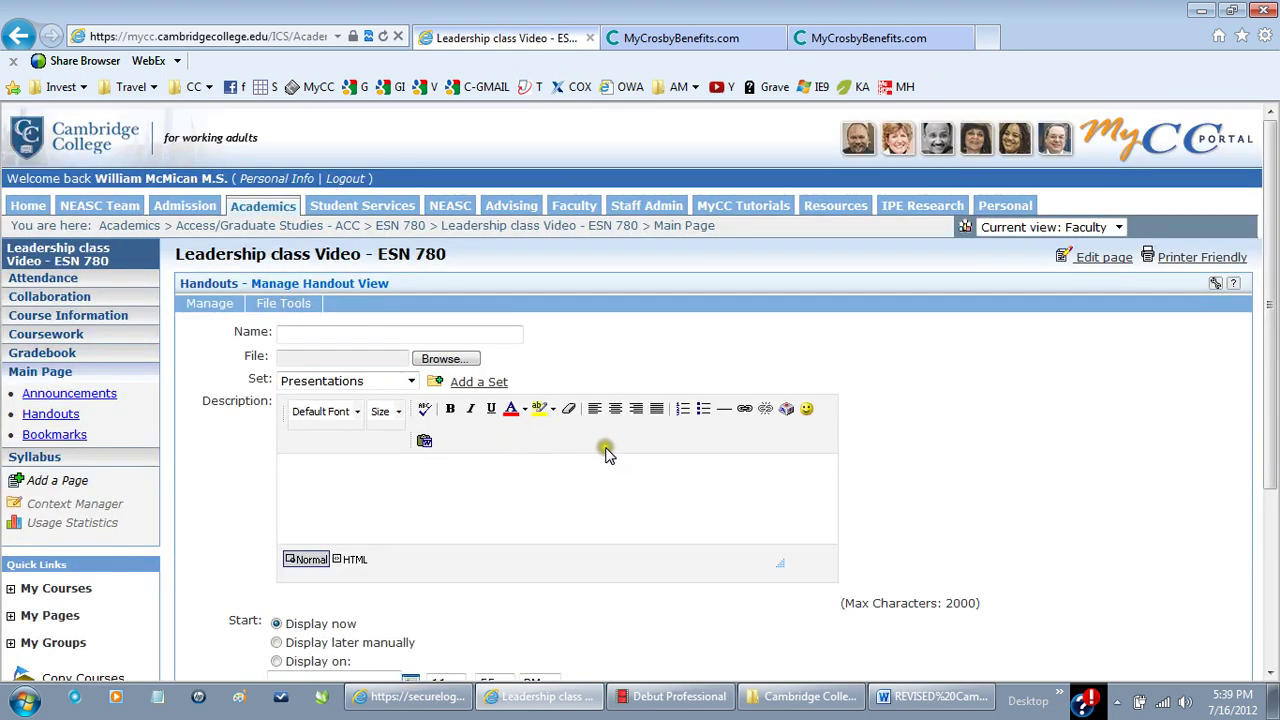
{"action": "left_click", "coordinate": [442, 360]}
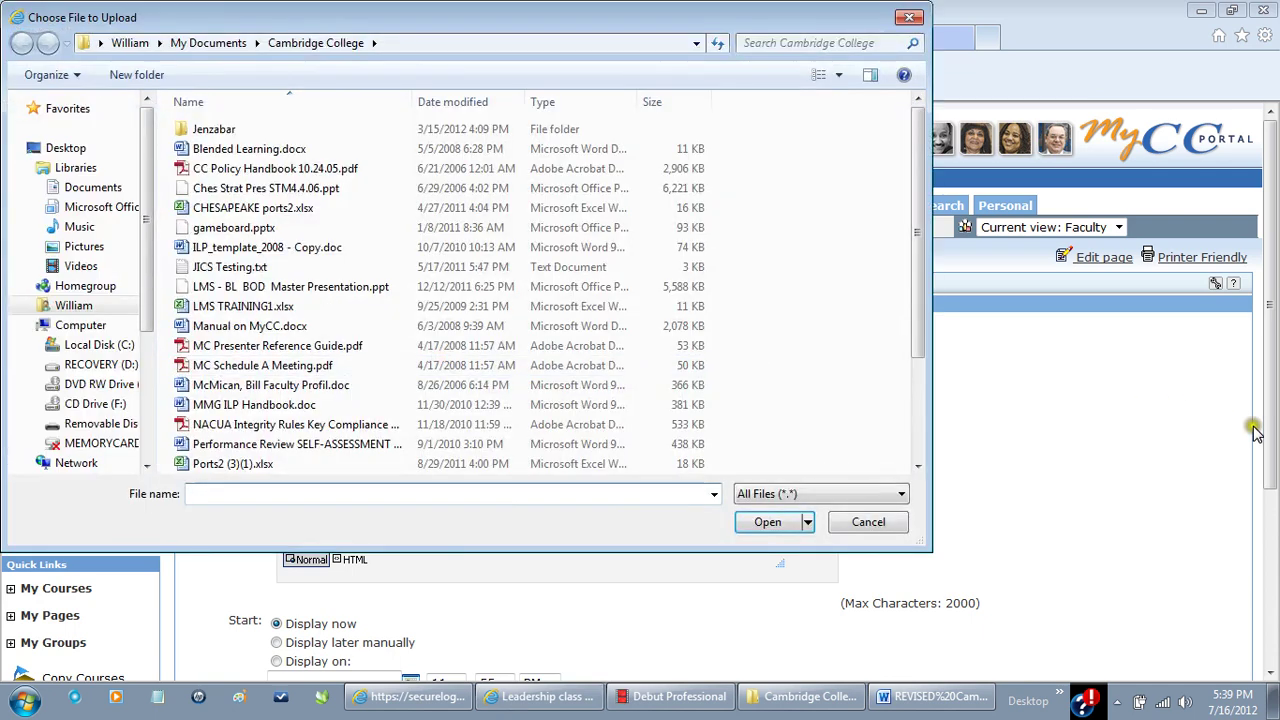
{"action": "left_click_drag", "start_coordinate": [912, 390], "coordinate": [920, 462]}
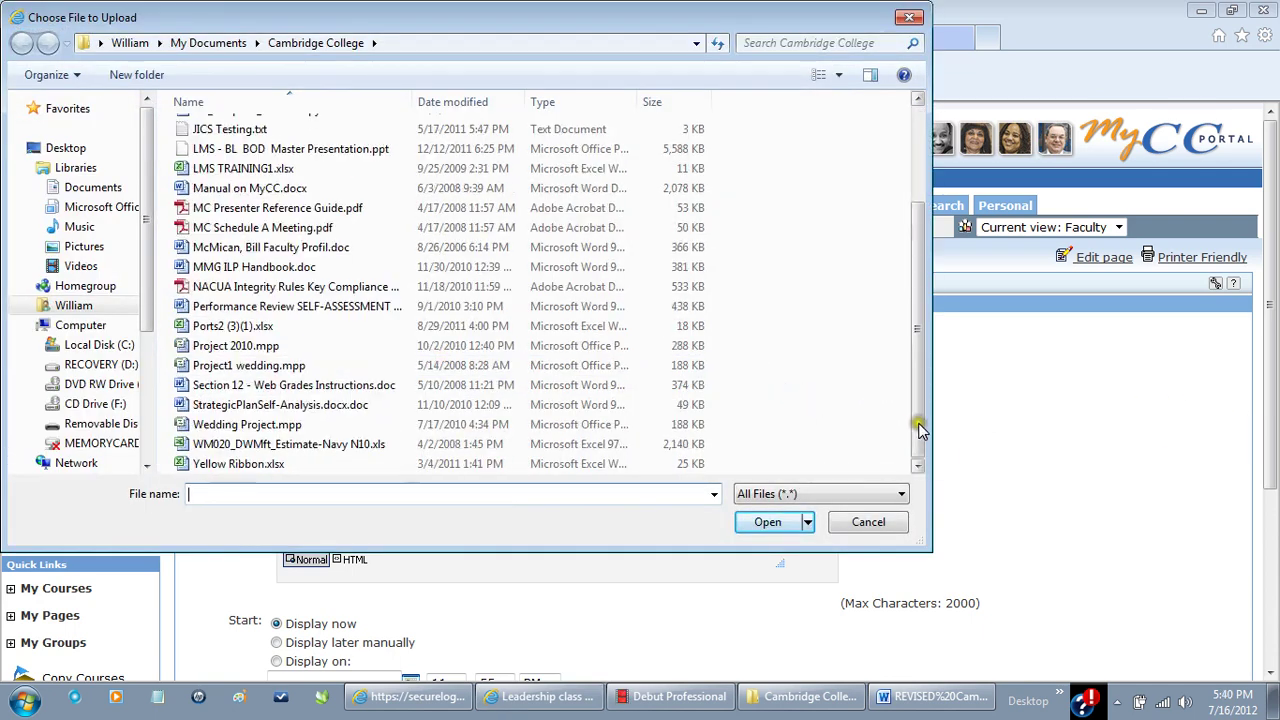
{"action": "left_click", "coordinate": [228, 208]}
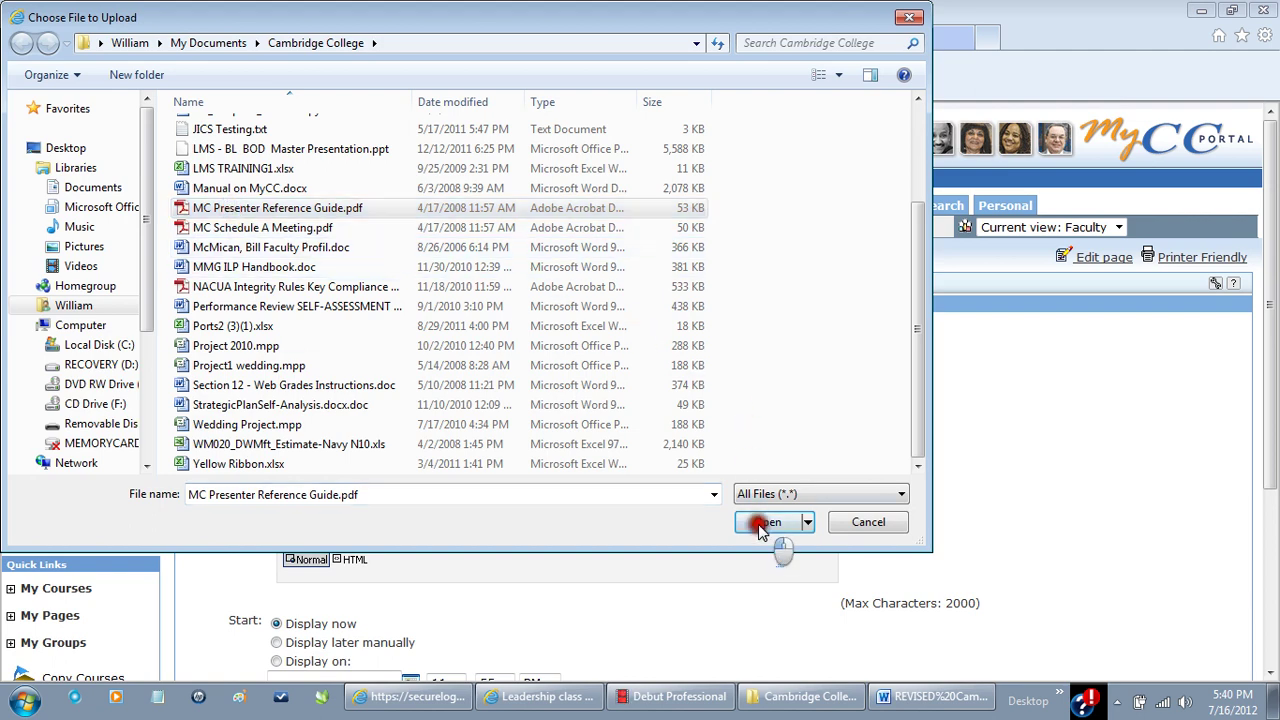
{"action": "left_click", "coordinate": [766, 522]}
{"action": "left_click", "coordinate": [351, 338]}
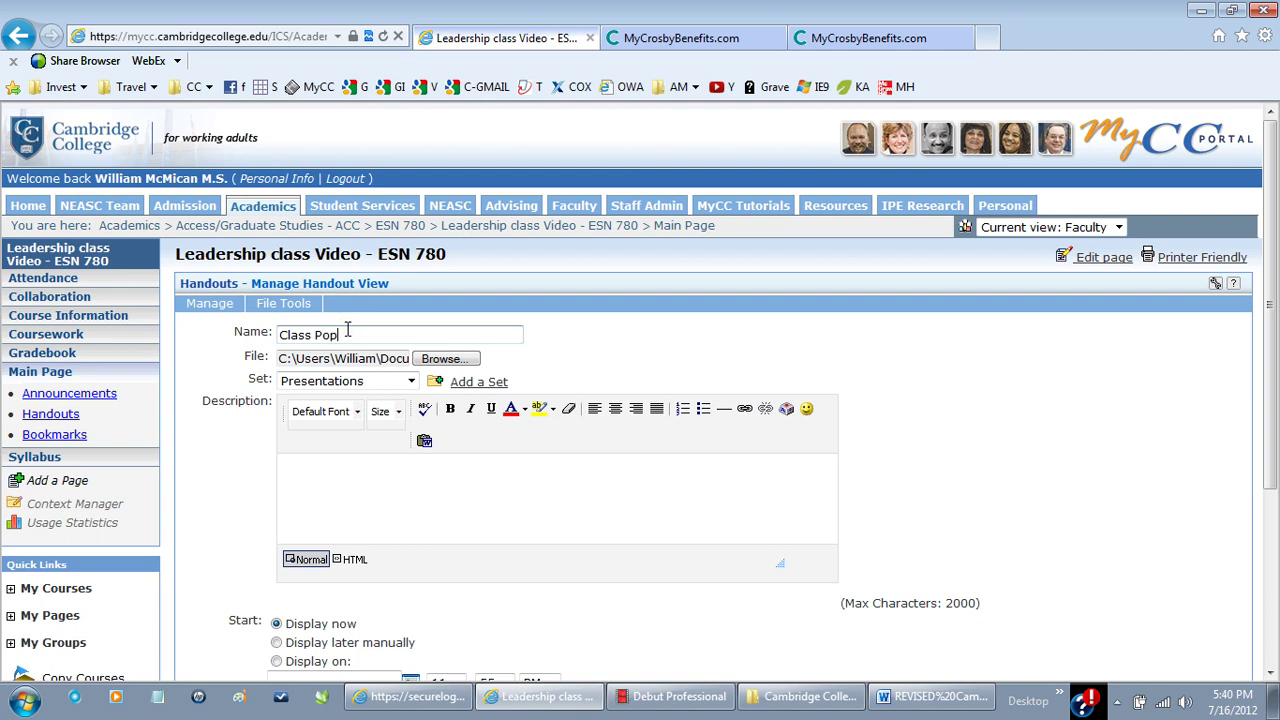
{"action": "type", "text": "Class Power point"}
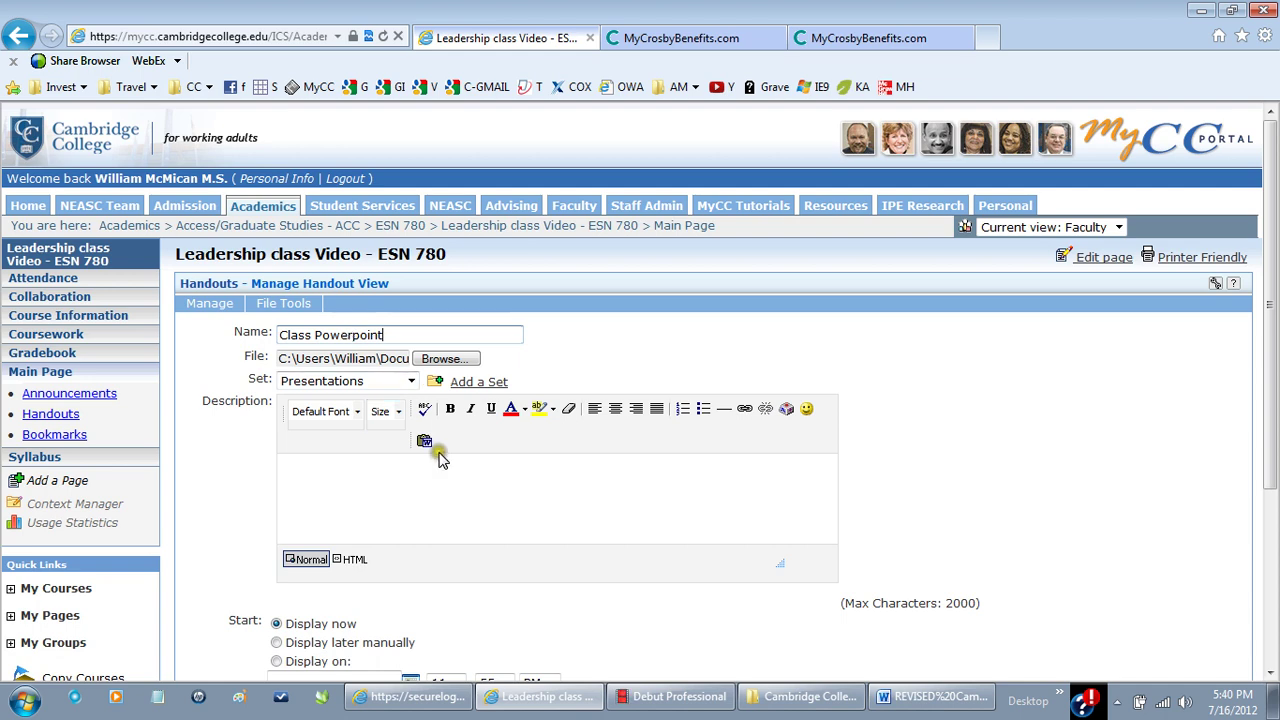
{"action": "left_click", "coordinate": [1273, 595]}
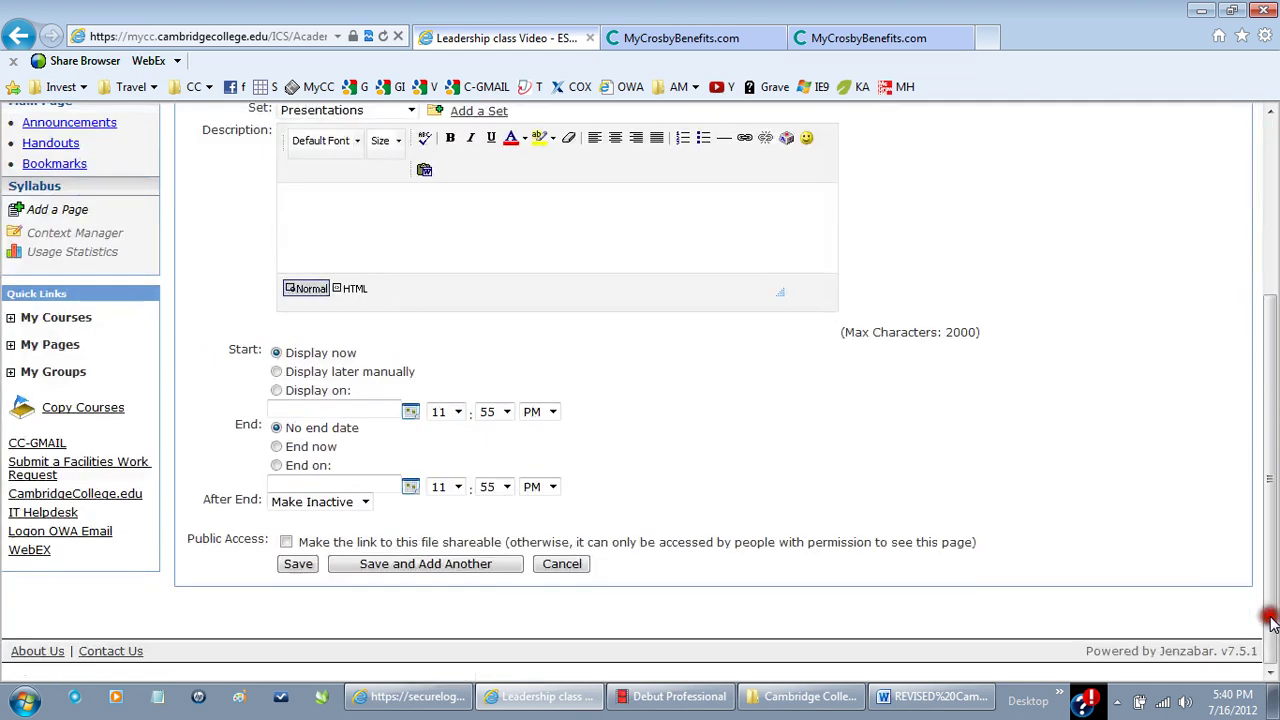
{"action": "left_click", "coordinate": [298, 565]}
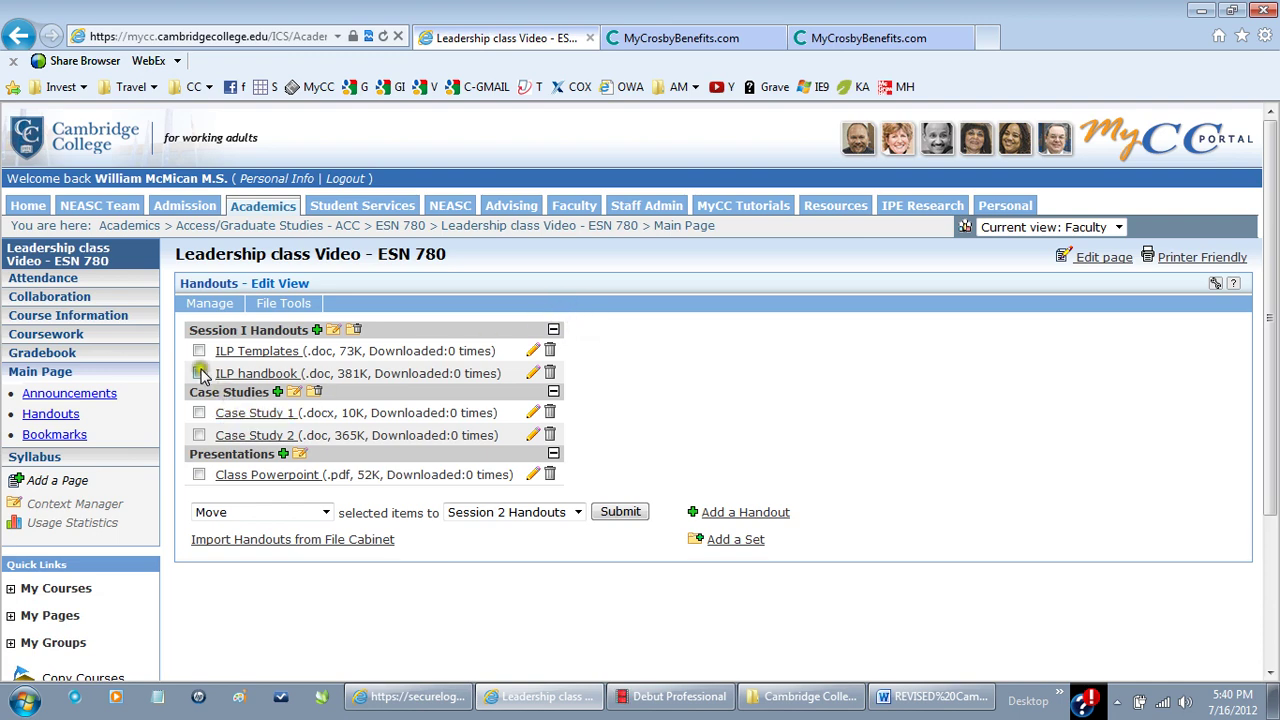
- Edit the ILP handbook handout so that its start option is Display later manually, and save it
{"action": "mouse_move", "coordinate": [219, 312]}
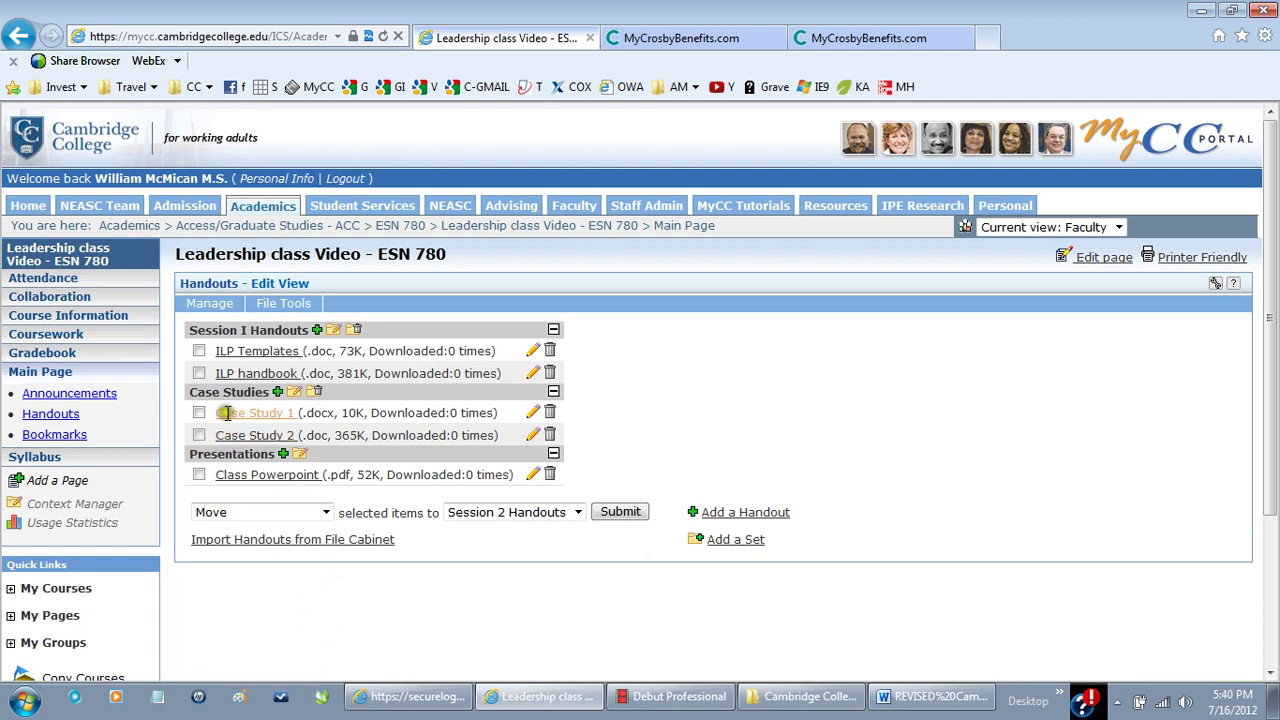
{"action": "left_click", "coordinate": [531, 371]}
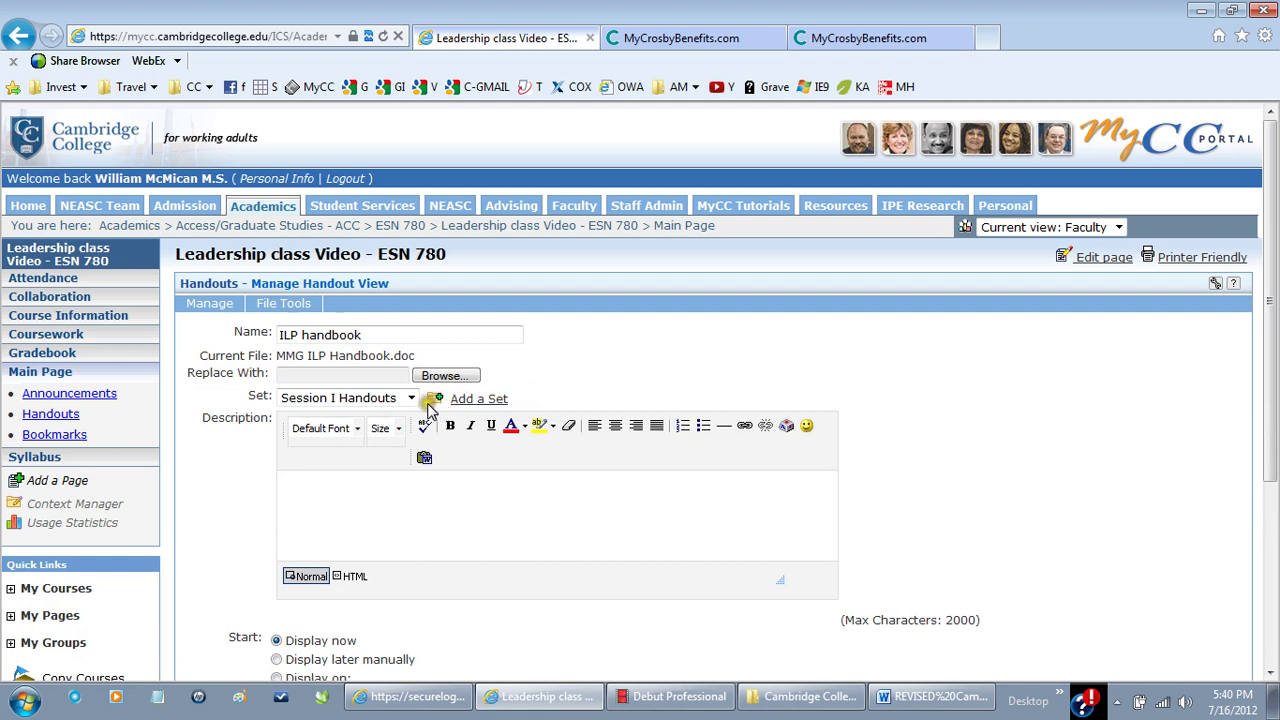
{"action": "scroll", "coordinate": [1272, 672], "scroll_direction": "down", "scroll_amount": 3}
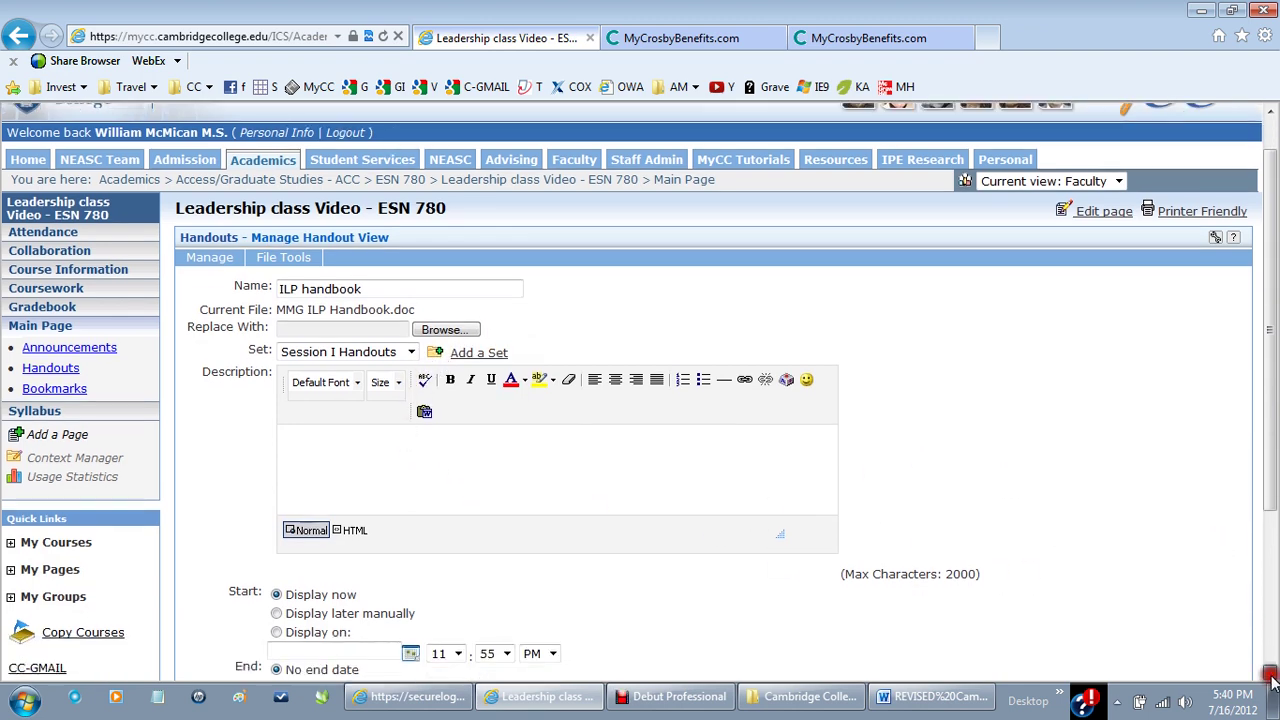
{"action": "left_click", "coordinate": [298, 516]}
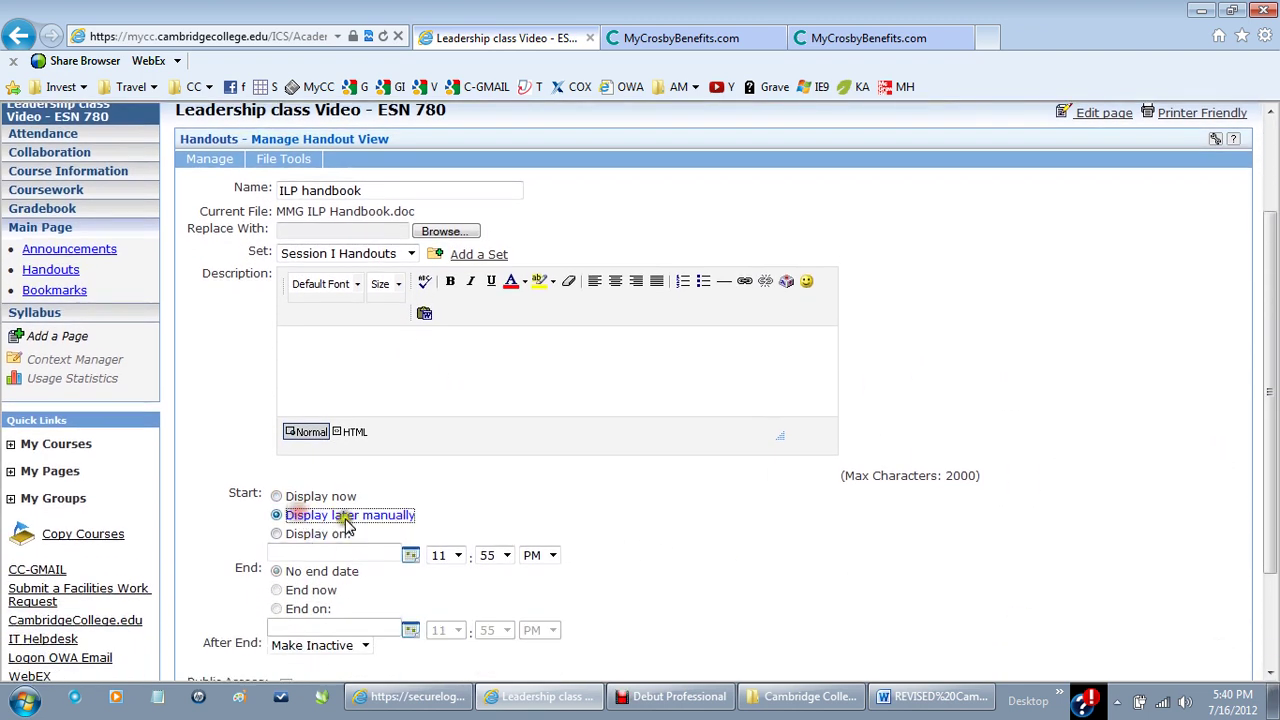
{"action": "scroll", "coordinate": [1272, 655], "scroll_direction": "down", "scroll_amount": 3}
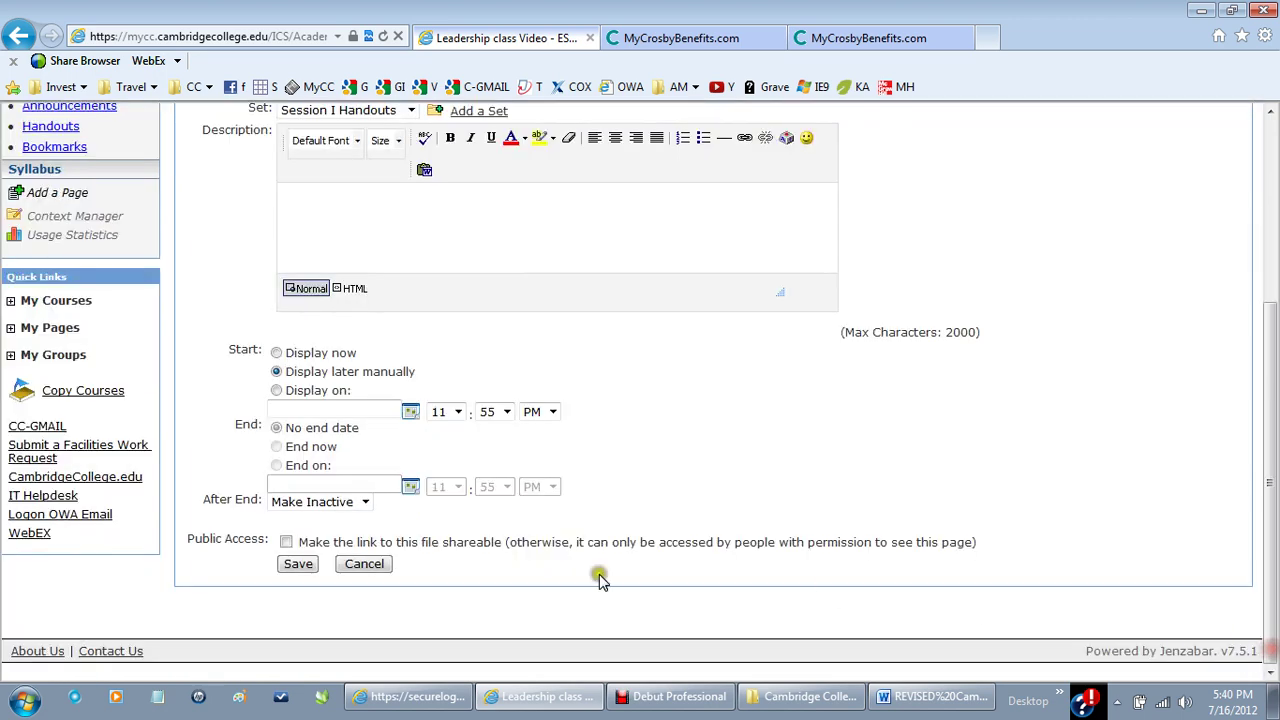
{"action": "left_click", "coordinate": [303, 566]}
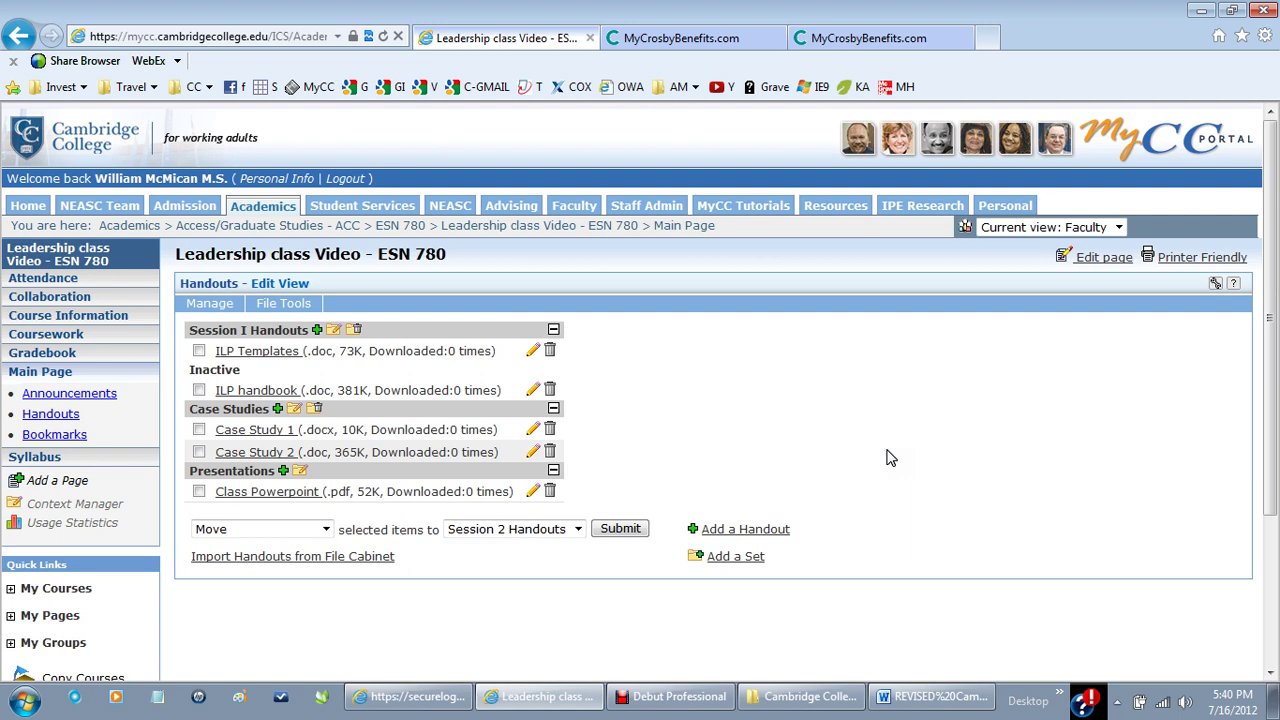
- Customize the Handouts portlet preferences to order both handouts and sets alphabetically, save them, and return to the Main Page
{"action": "left_click", "coordinate": [840, 453]}
{"action": "left_click", "coordinate": [797, 380]}
{"action": "left_click", "coordinate": [1216, 287]}
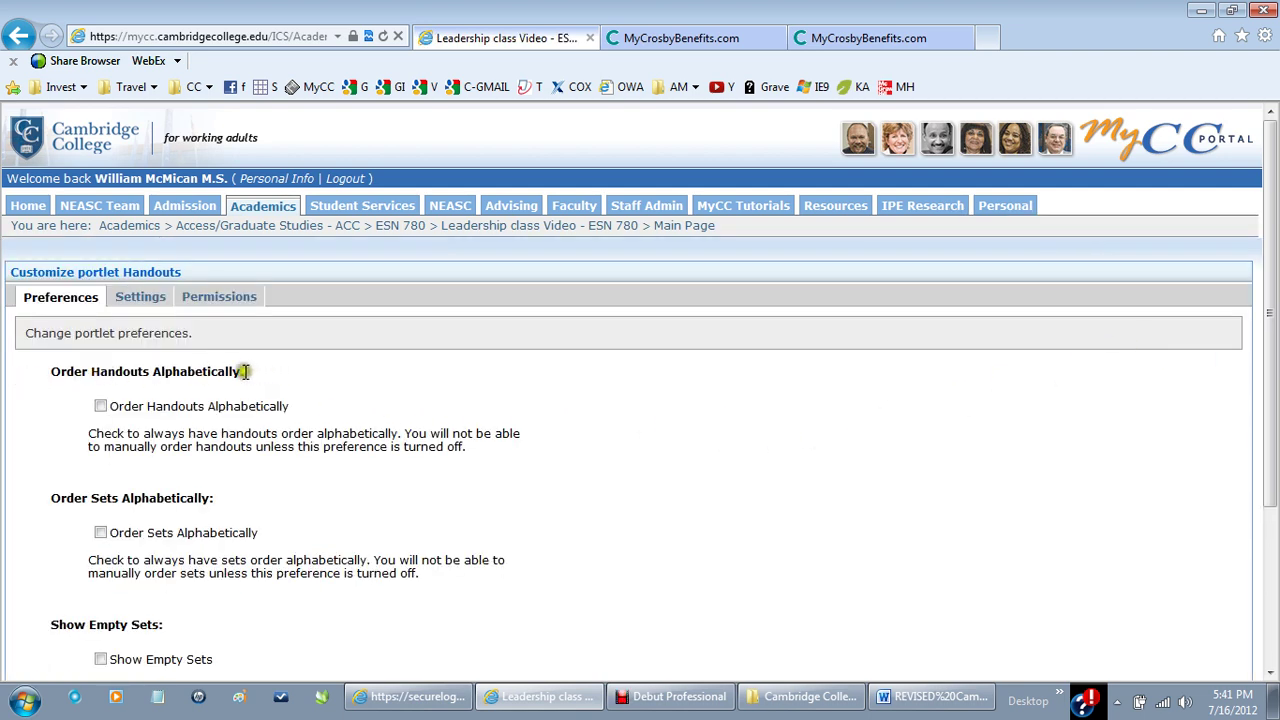
{"action": "left_click", "coordinate": [100, 406]}
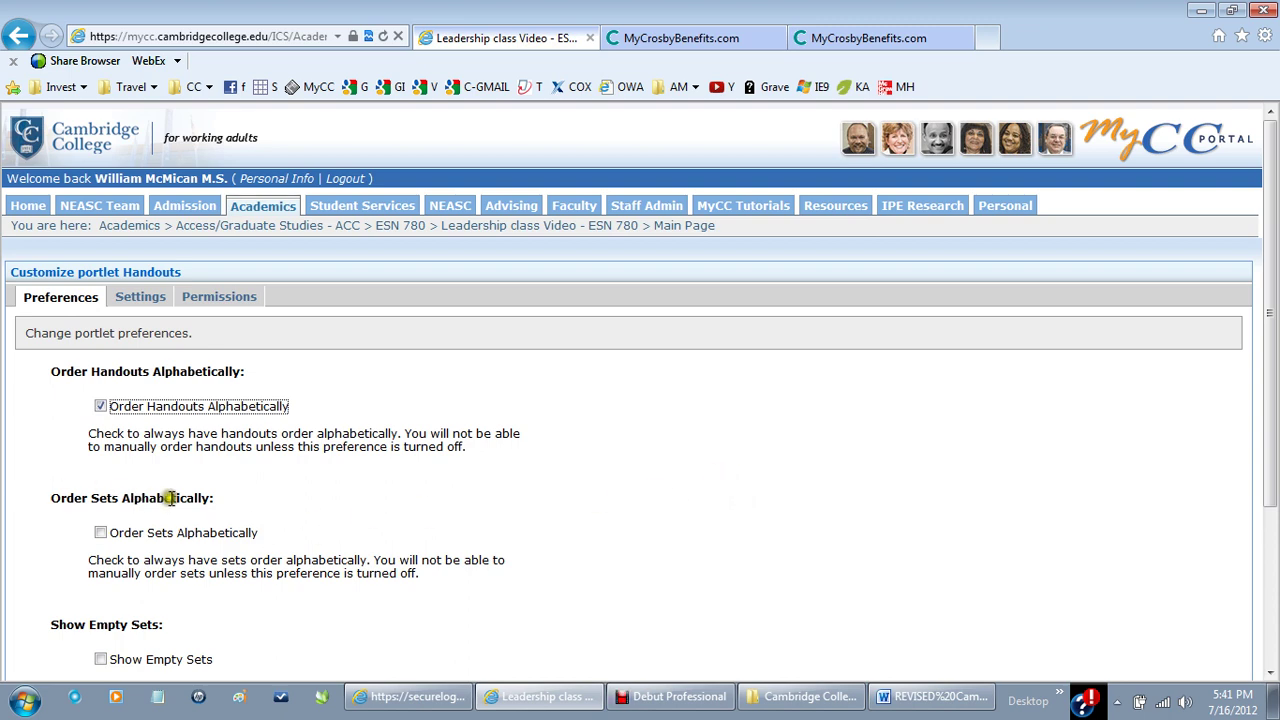
{"action": "left_click", "coordinate": [100, 532]}
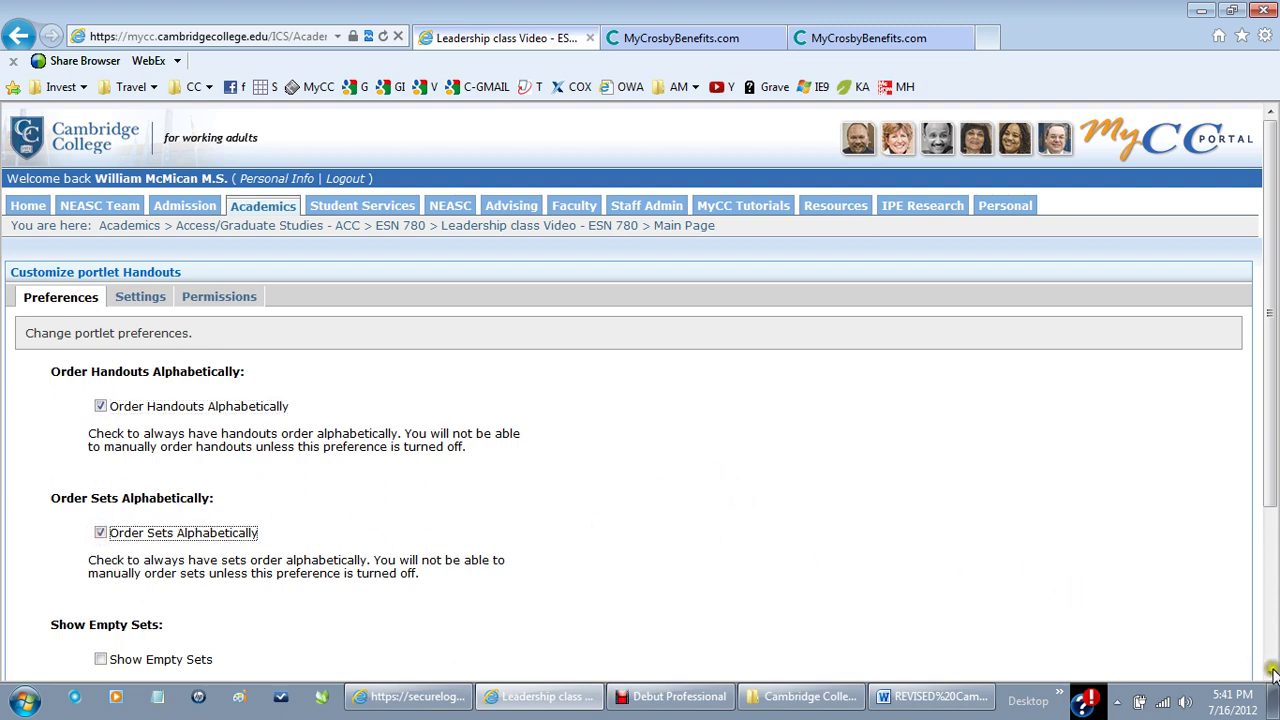
{"action": "scroll", "coordinate": [700, 560], "scroll_direction": "down", "scroll_amount": 3}
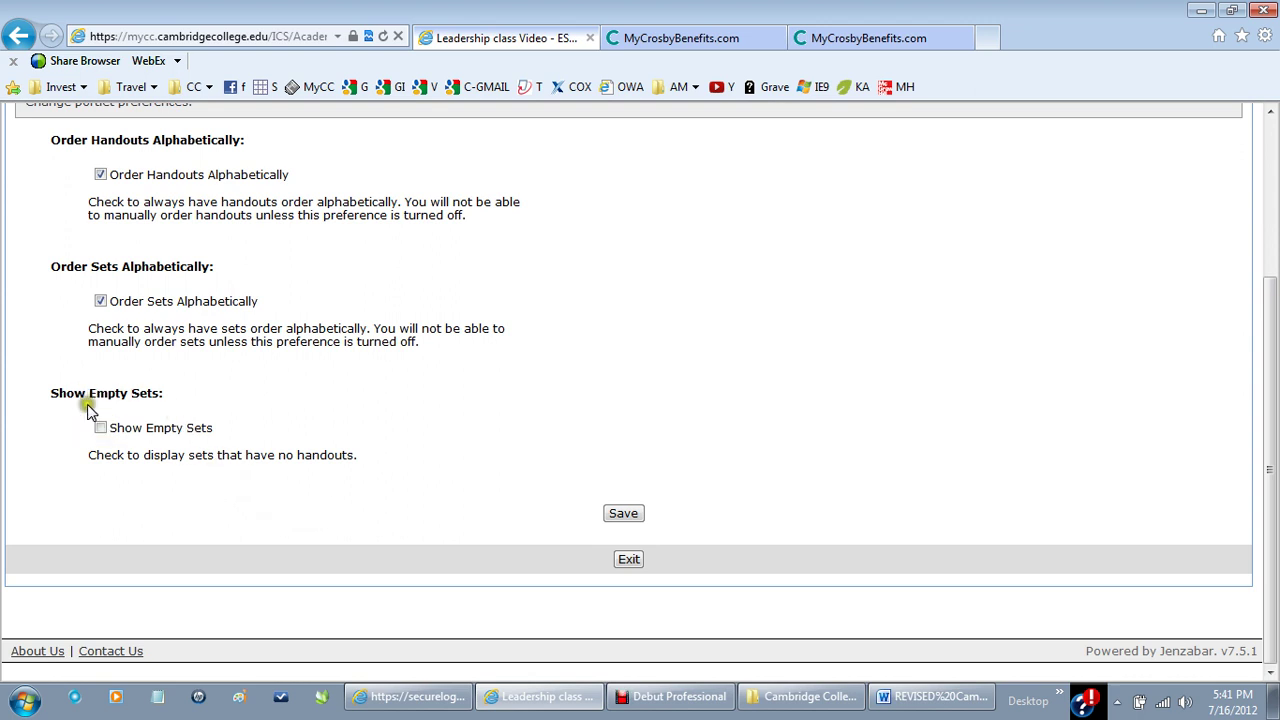
{"action": "left_click", "coordinate": [624, 515]}
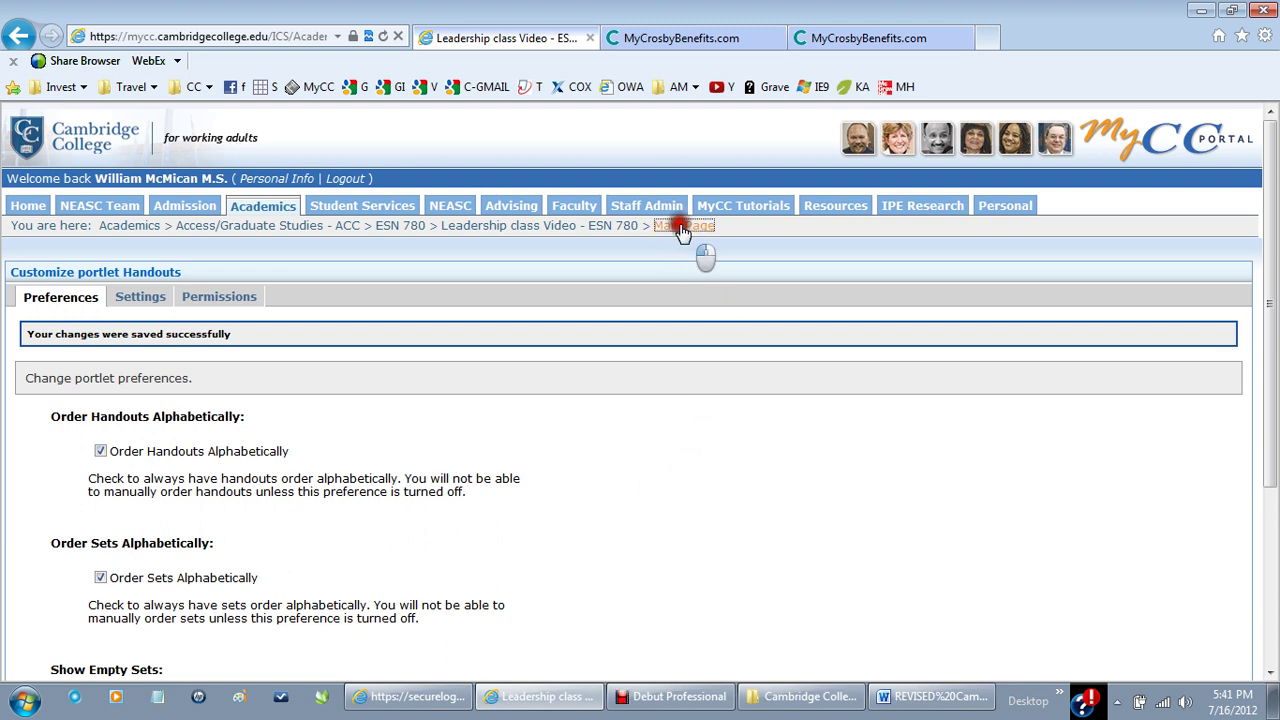
{"action": "left_click", "coordinate": [680, 227]}
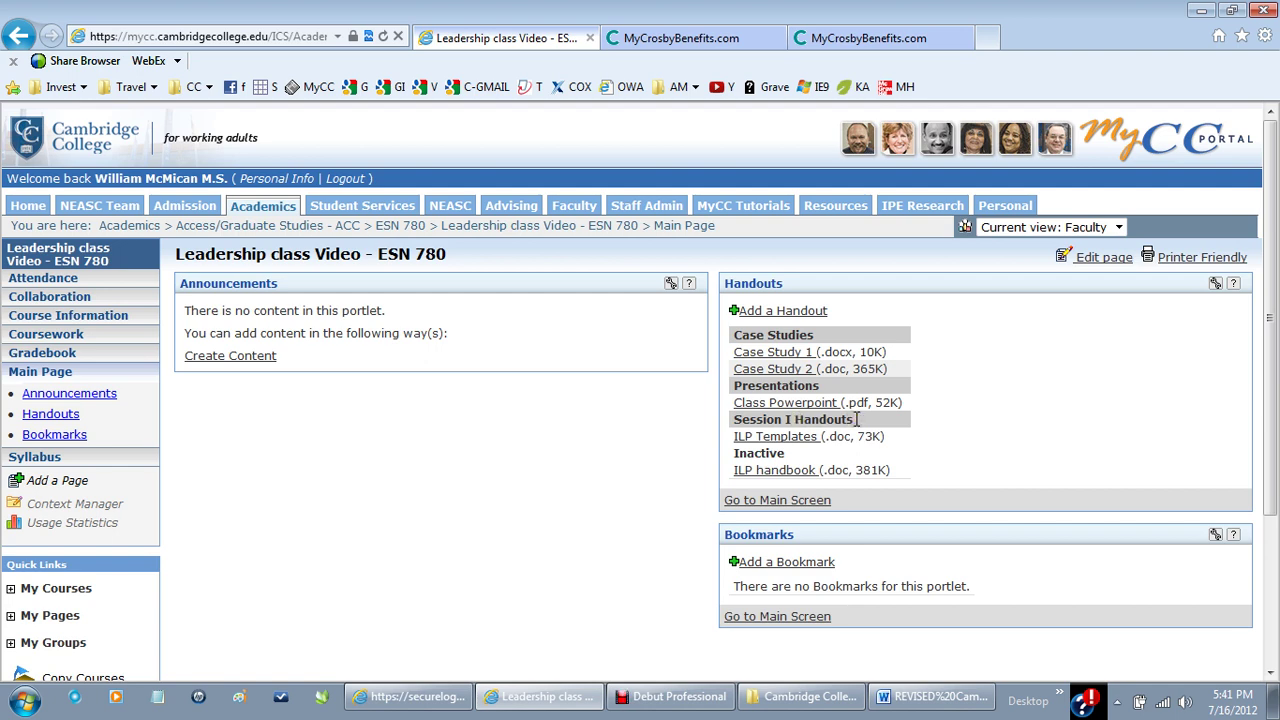
- Reopen the inactive ILP handbook handout from the Handouts overview, set its start option to Display now, and save it
{"action": "left_click", "coordinate": [794, 476]}
{"action": "left_click", "coordinate": [756, 285]}
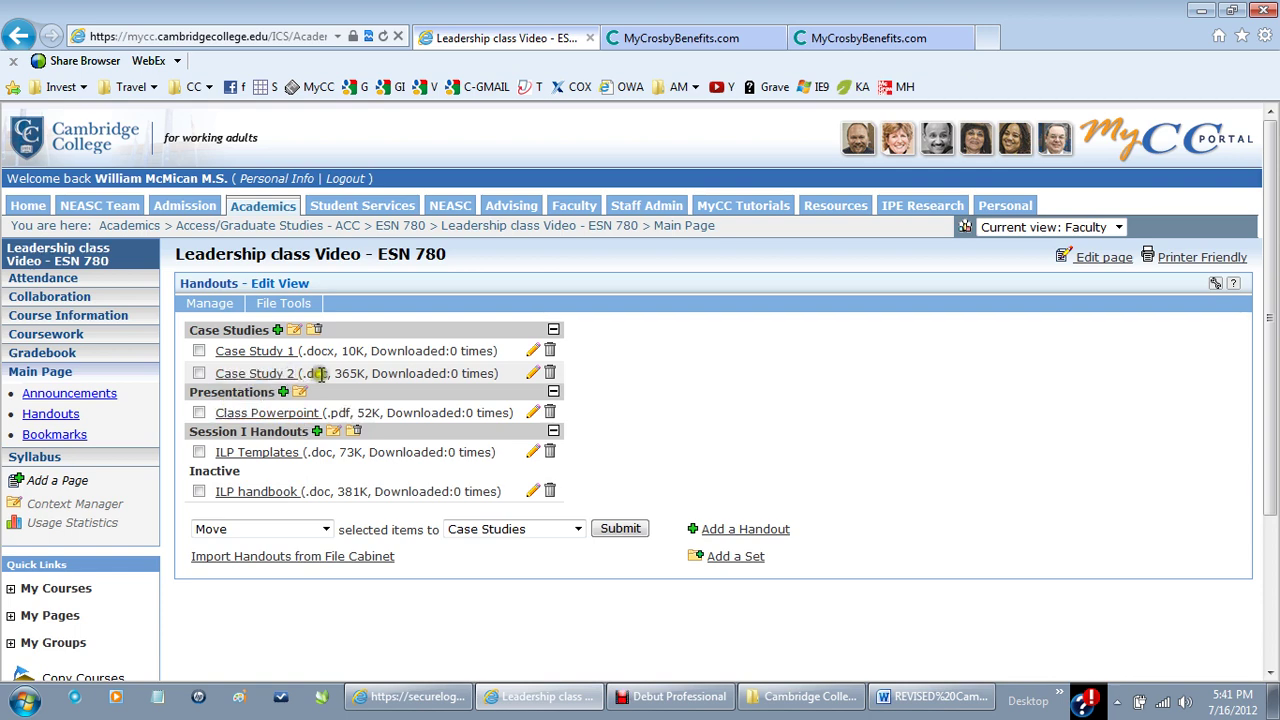
{"action": "left_click", "coordinate": [530, 378]}
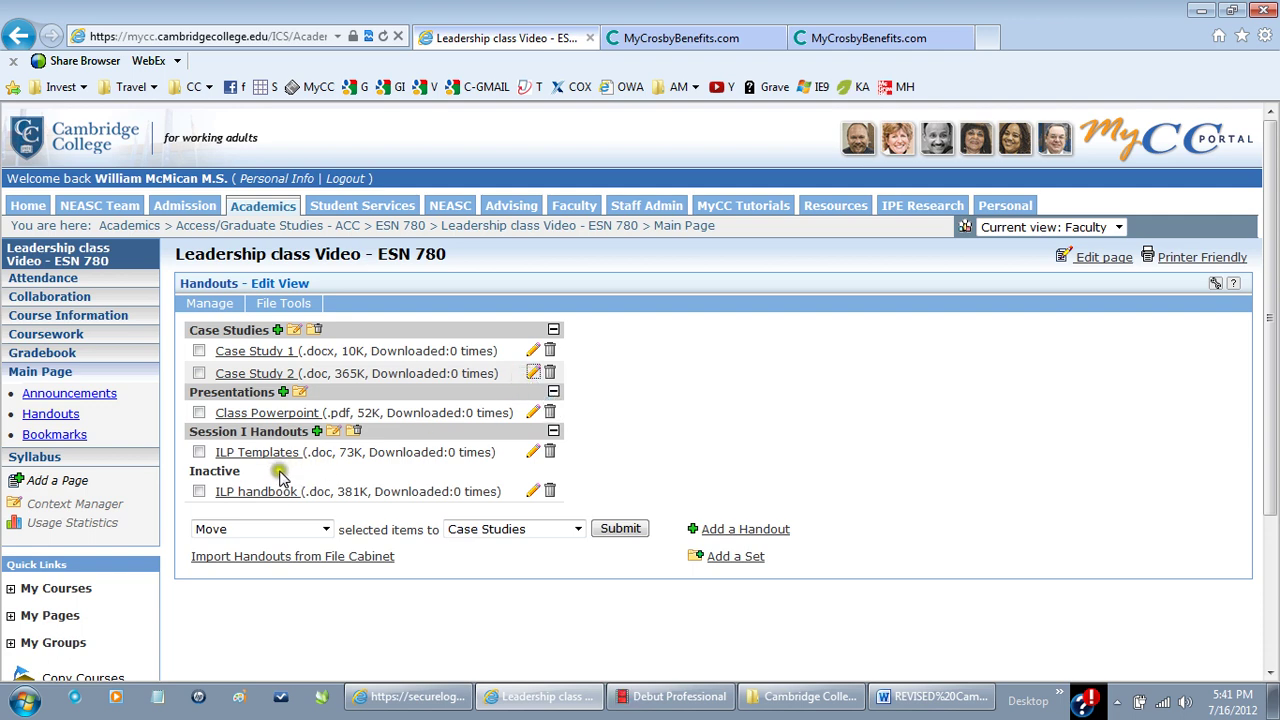
{"action": "left_click", "coordinate": [533, 492]}
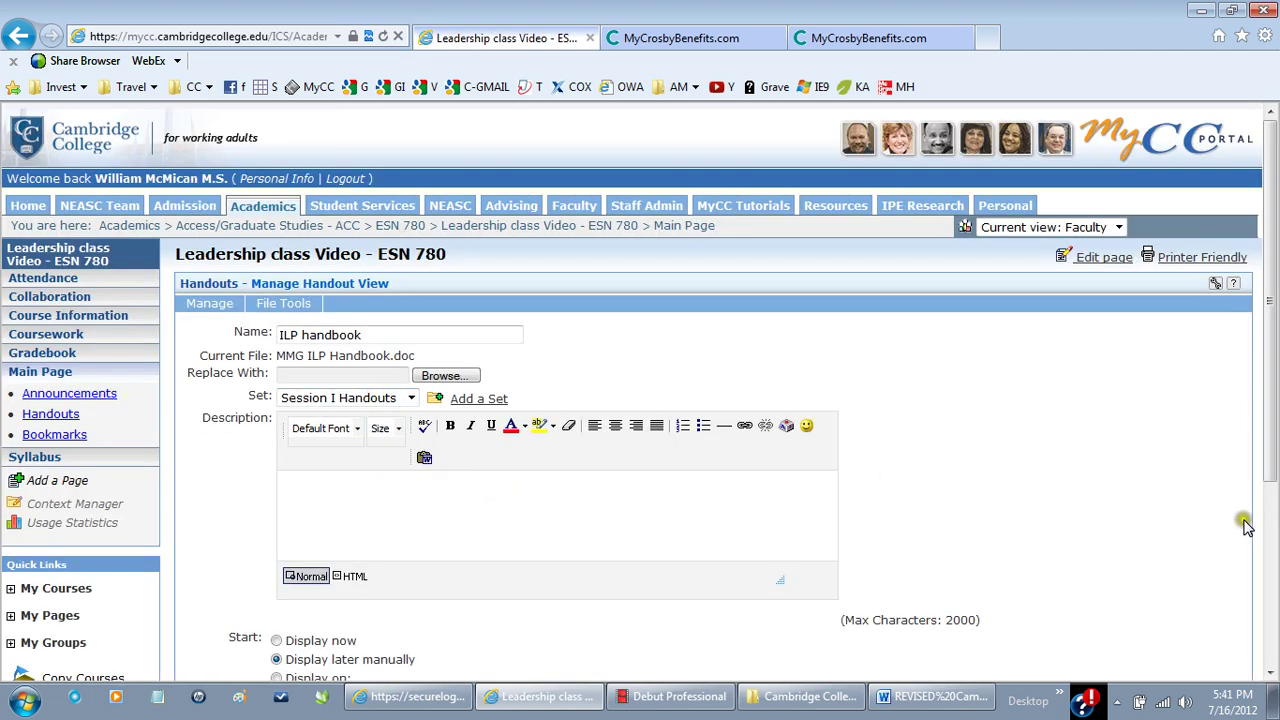
{"action": "left_click", "coordinate": [1270, 535]}
{"action": "left_click", "coordinate": [300, 352]}
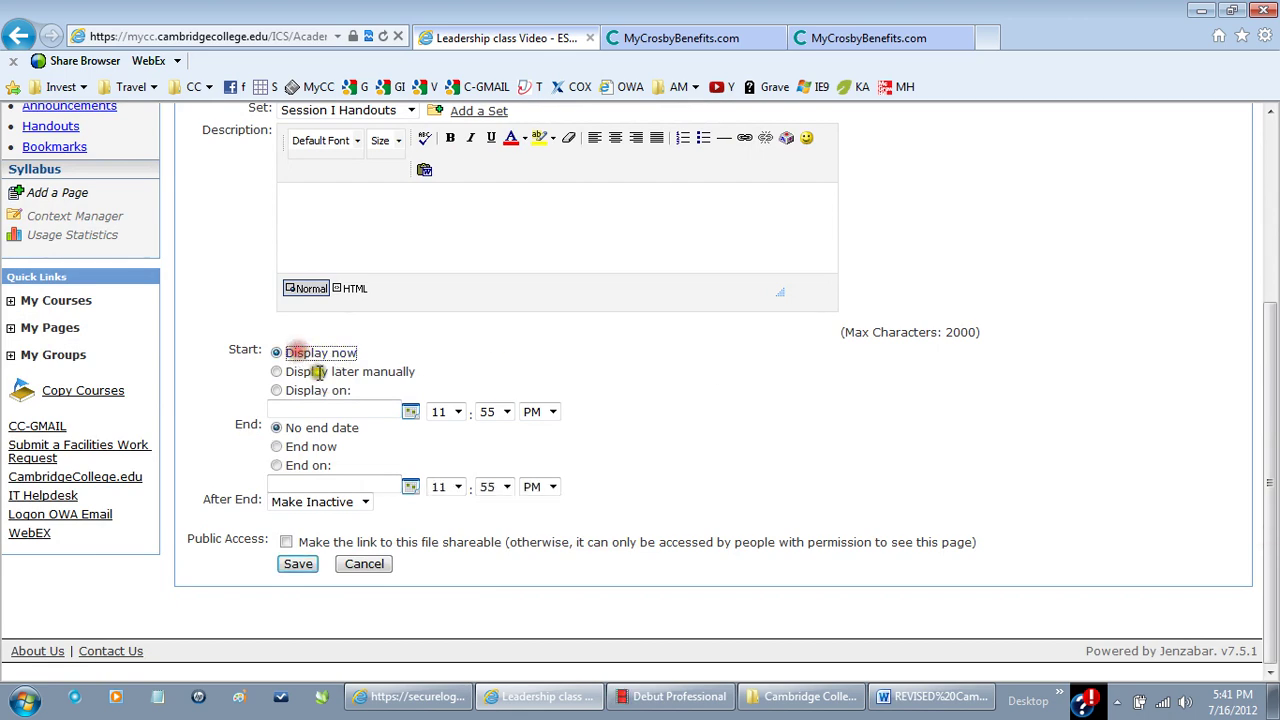
{"action": "left_click", "coordinate": [298, 564]}
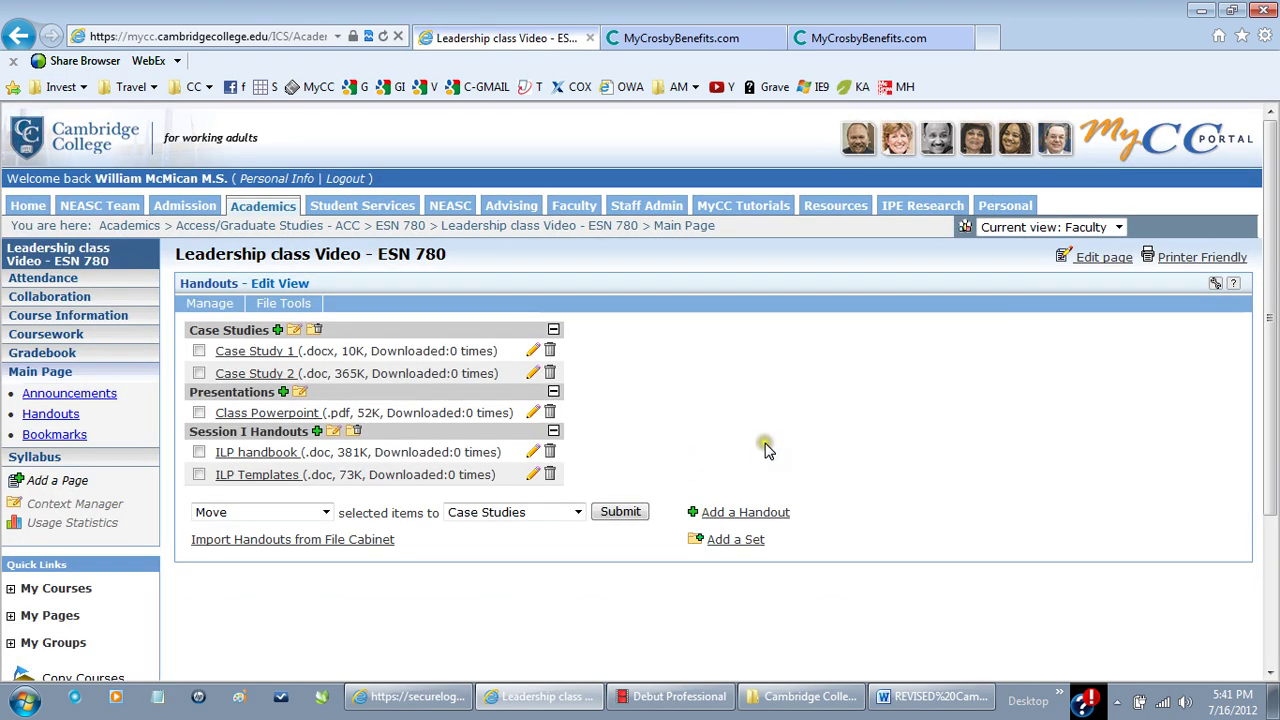
- Return to the course Main Page and view it as Students to check how the handouts appear
{"action": "left_click", "coordinate": [240, 254]}
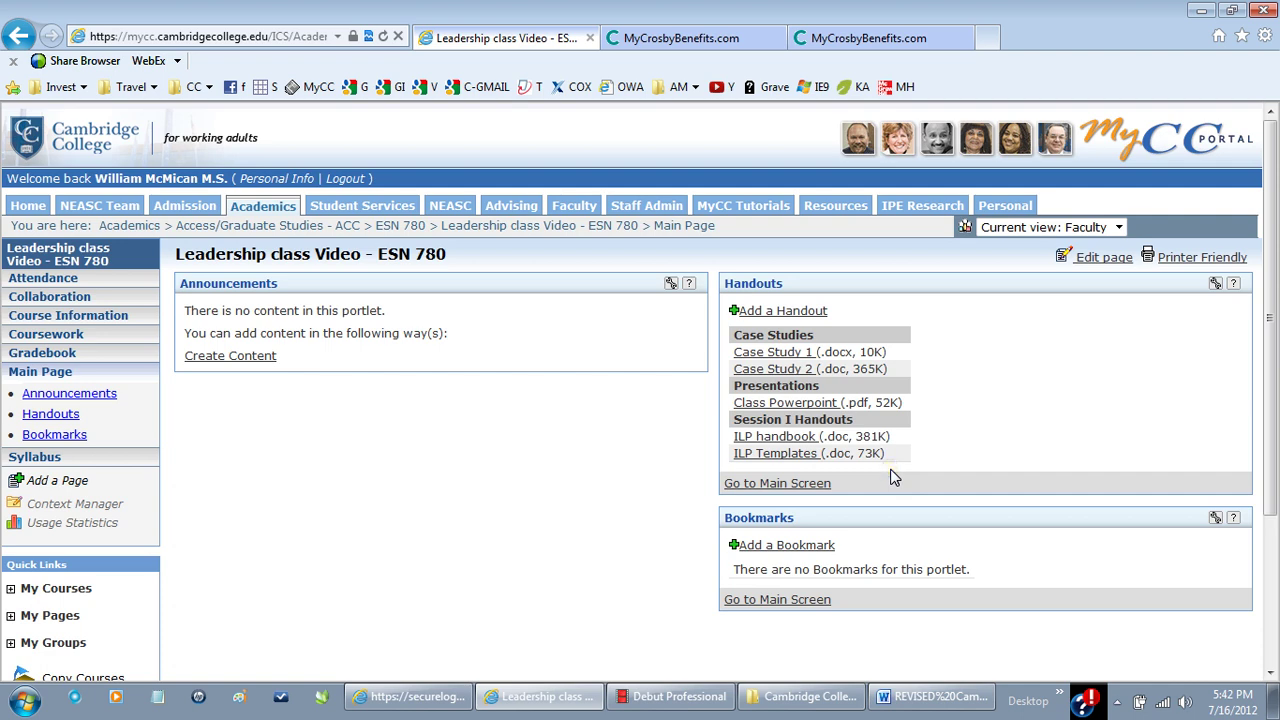
{"action": "left_click", "coordinate": [1119, 228]}
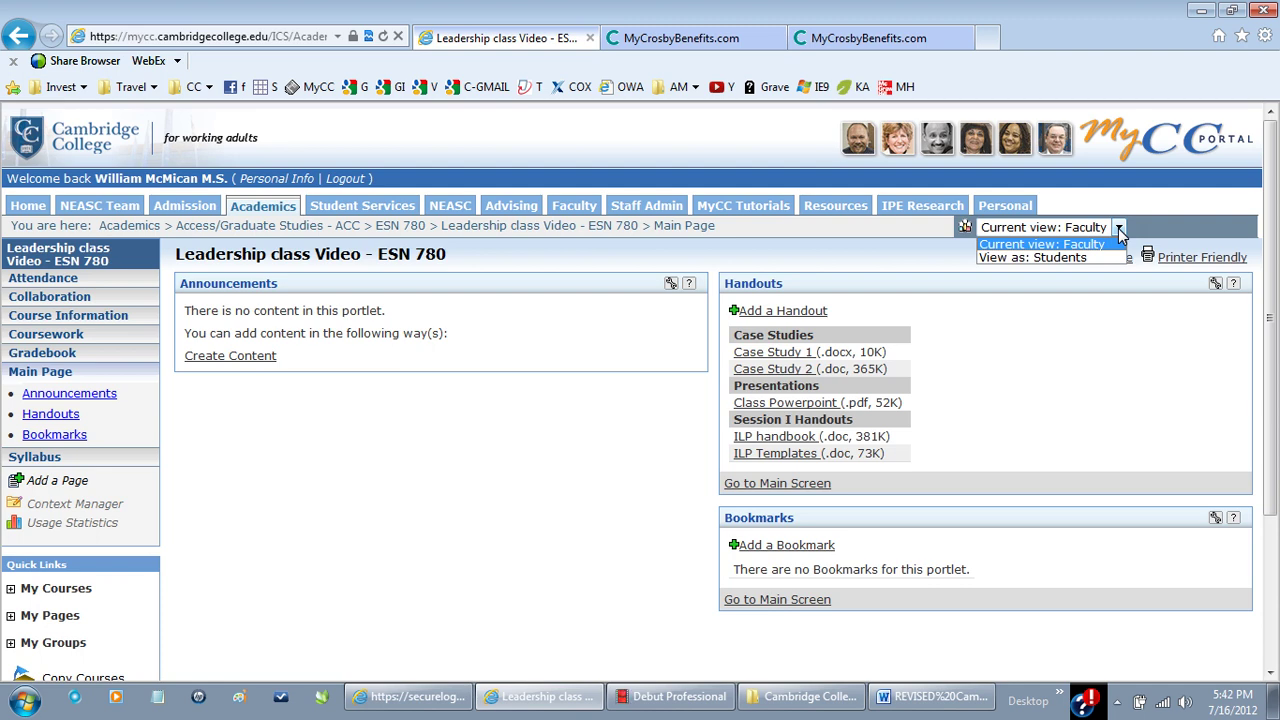
{"action": "left_click", "coordinate": [1072, 258]}
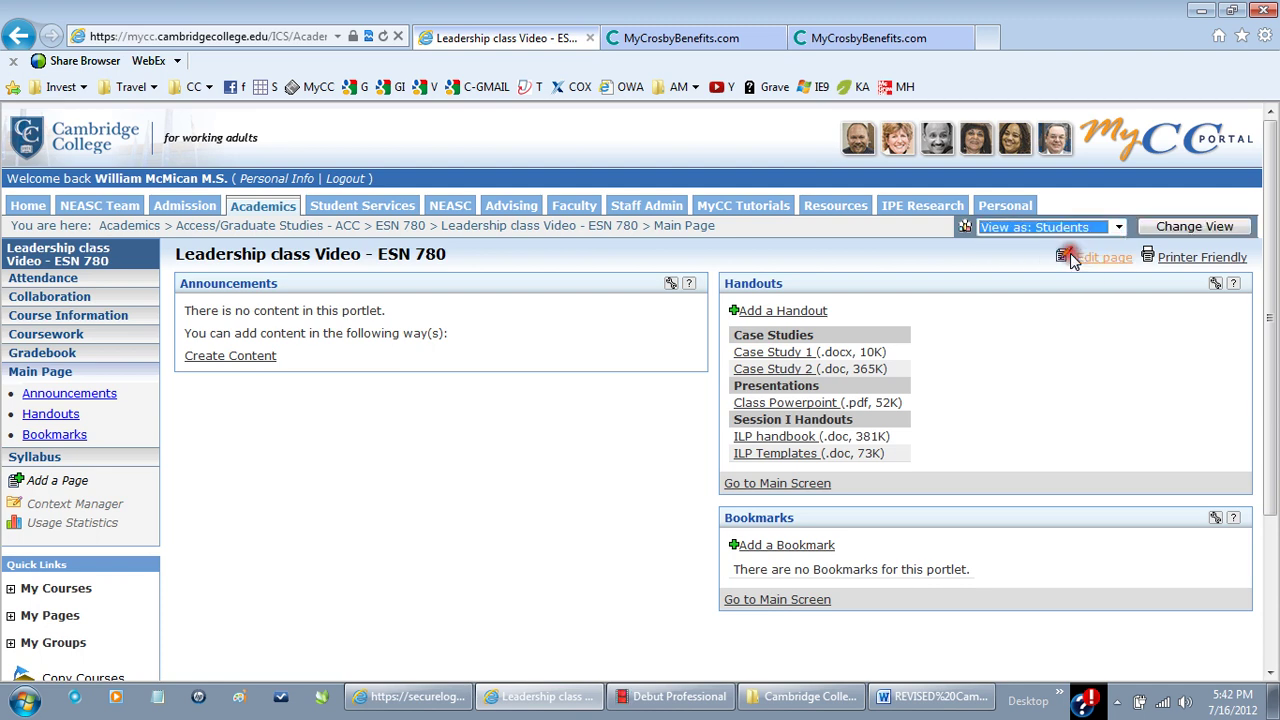
{"action": "left_click", "coordinate": [1208, 226]}
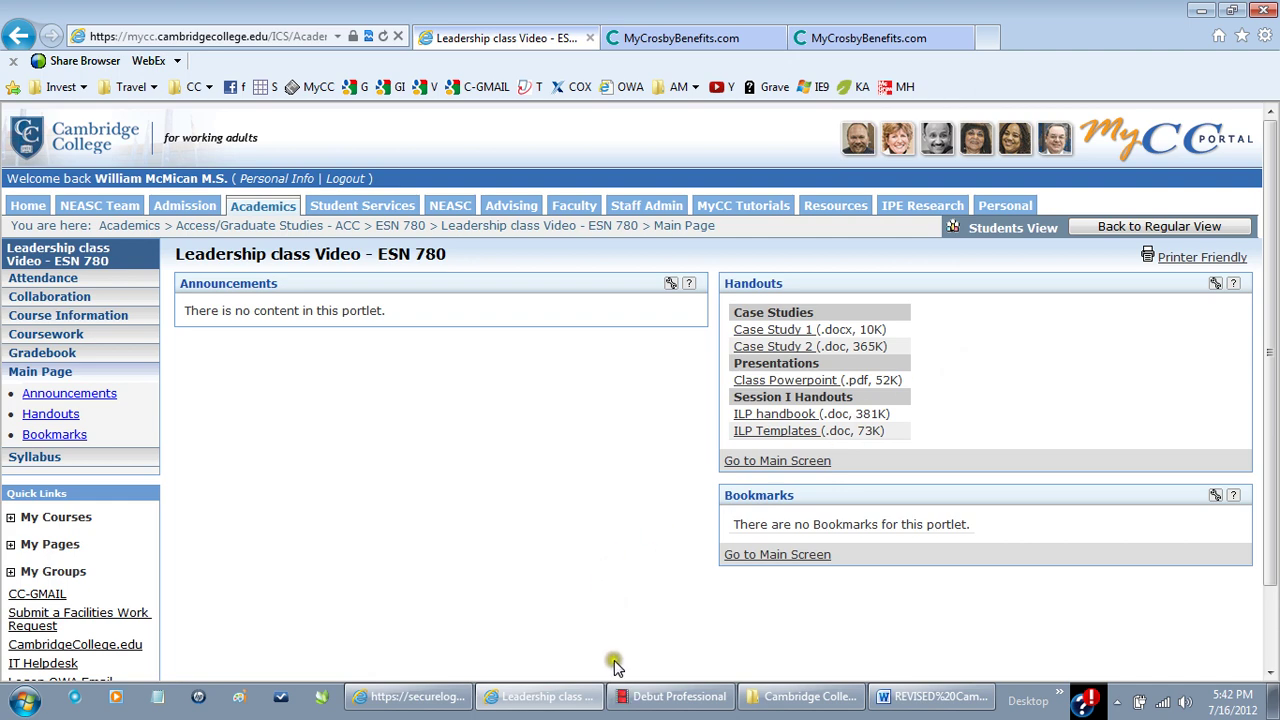
{"action": "left_click", "coordinate": [650, 697]}
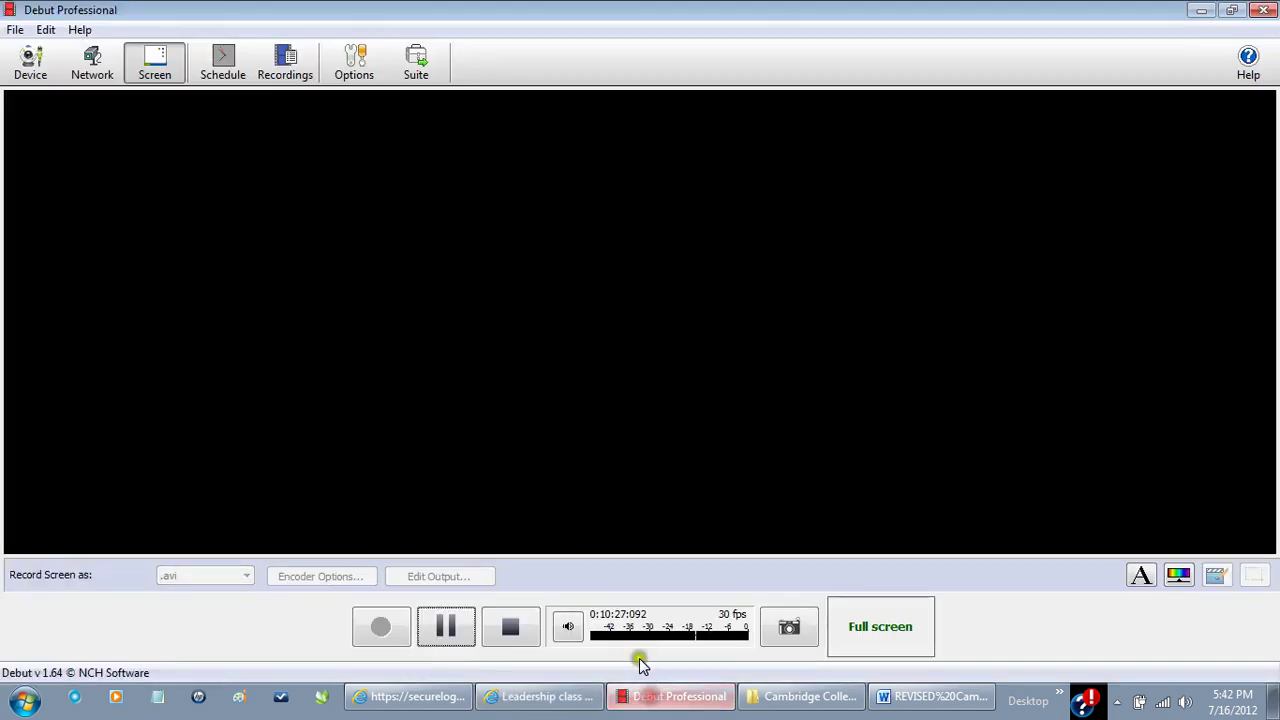